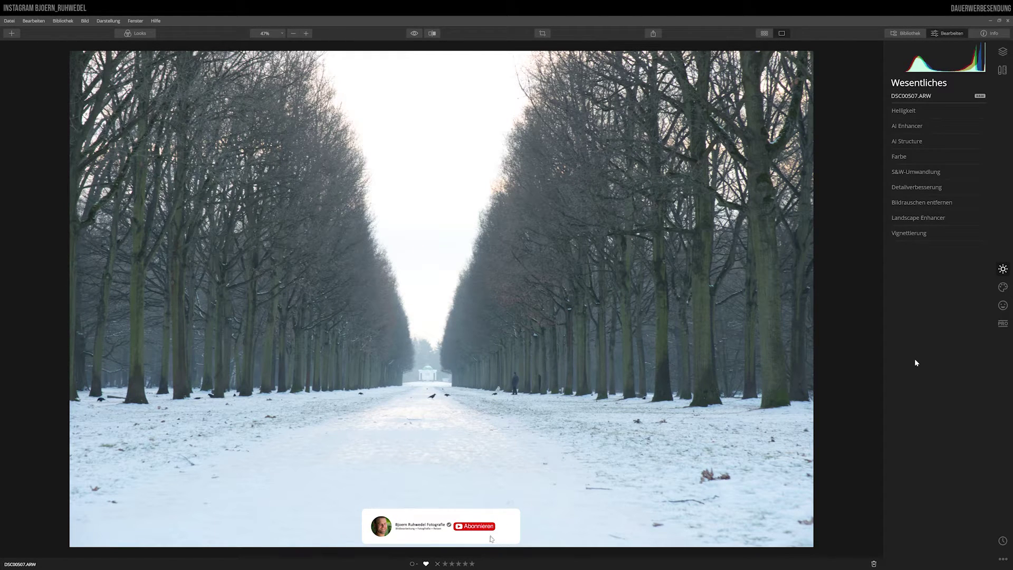
# - Expand the Helligkeit light section in the Wesentliches panel
pyautogui.click(904, 111)
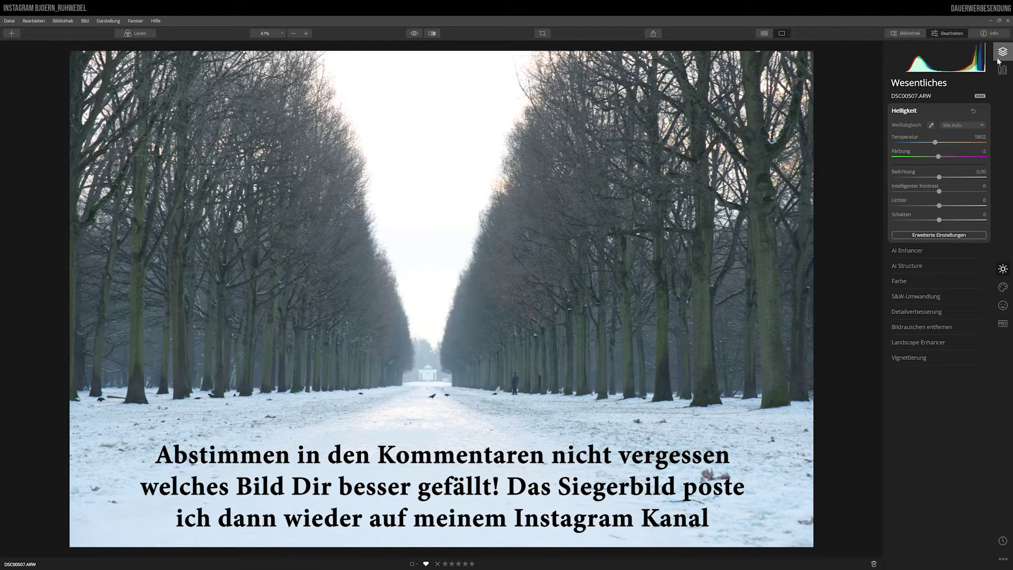
pyautogui.click(982, 46)
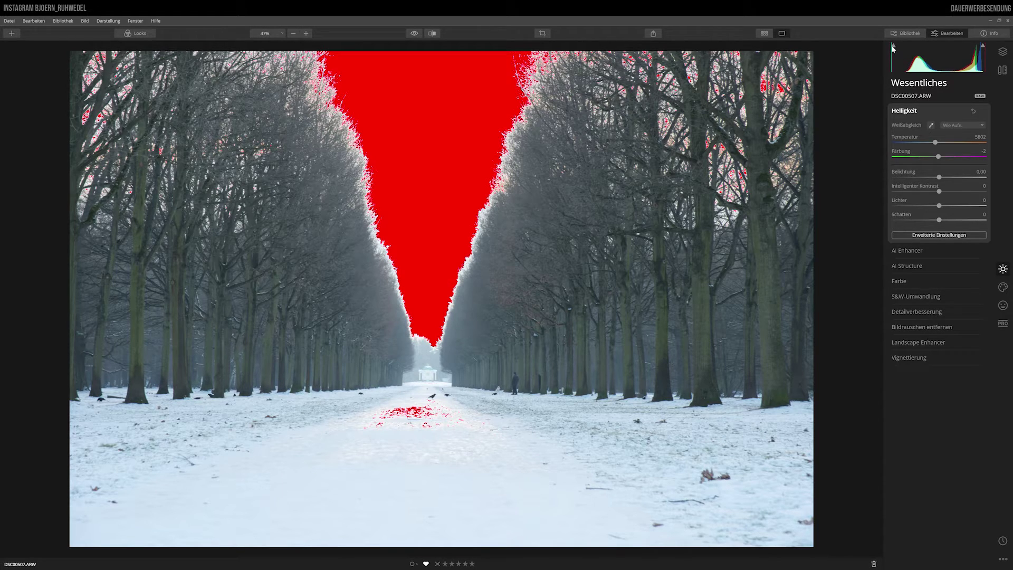
pyautogui.click(982, 48)
pyautogui.click(981, 48)
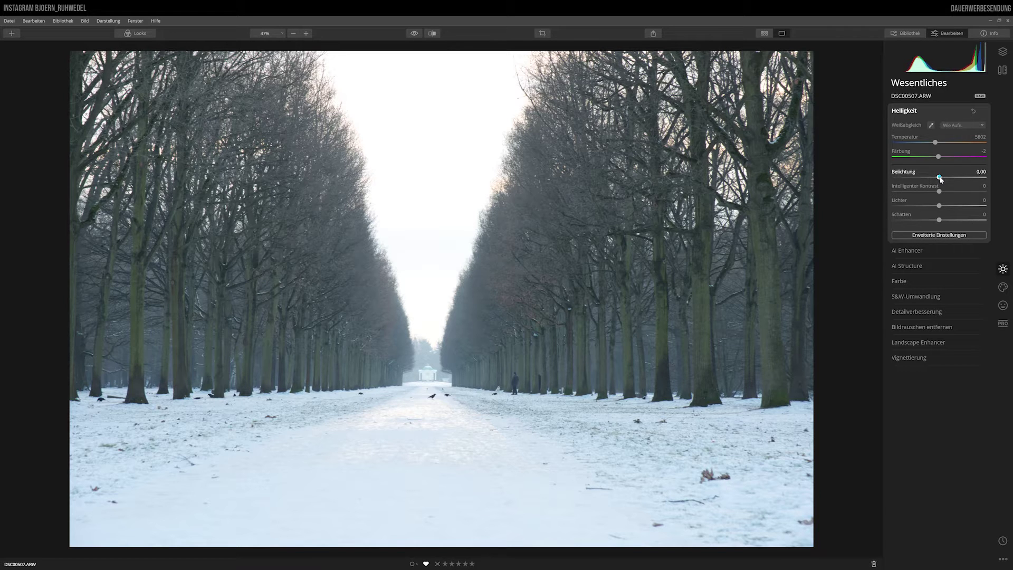
# - Lower exposure to -1.20, checking the highlight and shadow clipping warnings along the way
pyautogui.moveTo(940, 177); pyautogui.dragTo(932, 177)
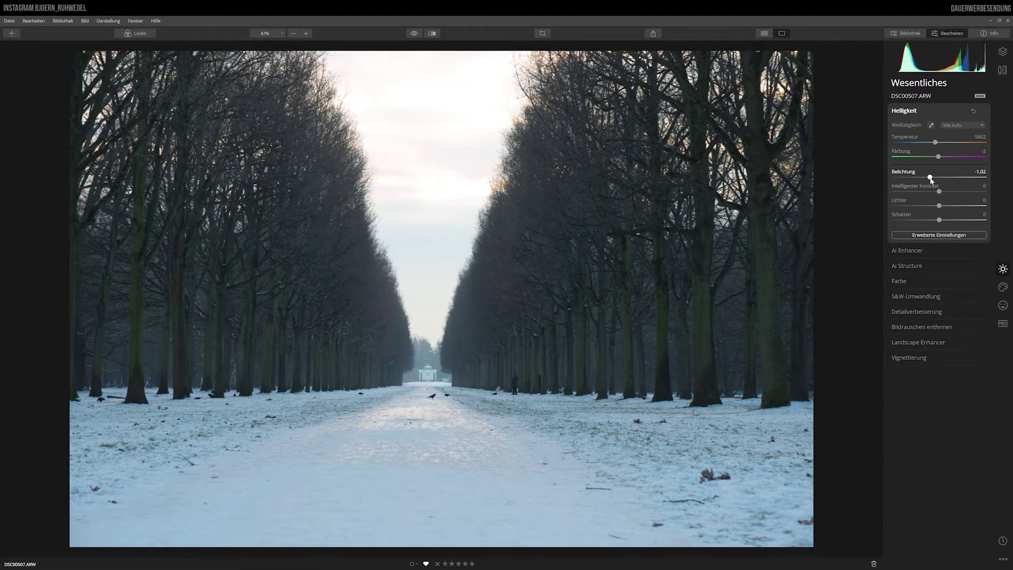
pyautogui.moveTo(931, 178); pyautogui.dragTo(929, 177)
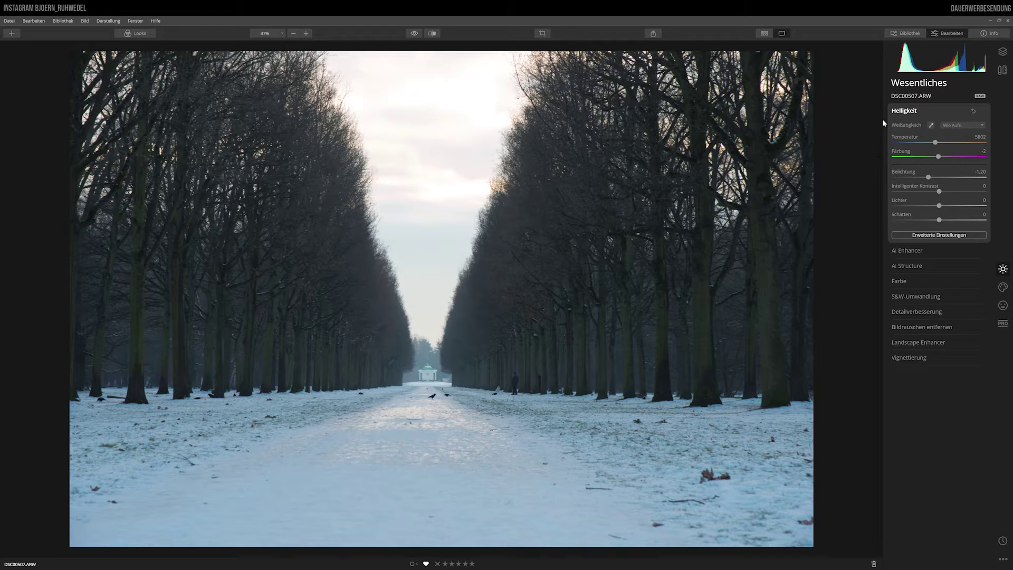
pyautogui.moveTo(940, 59)
pyautogui.click(983, 46)
pyautogui.click(894, 47)
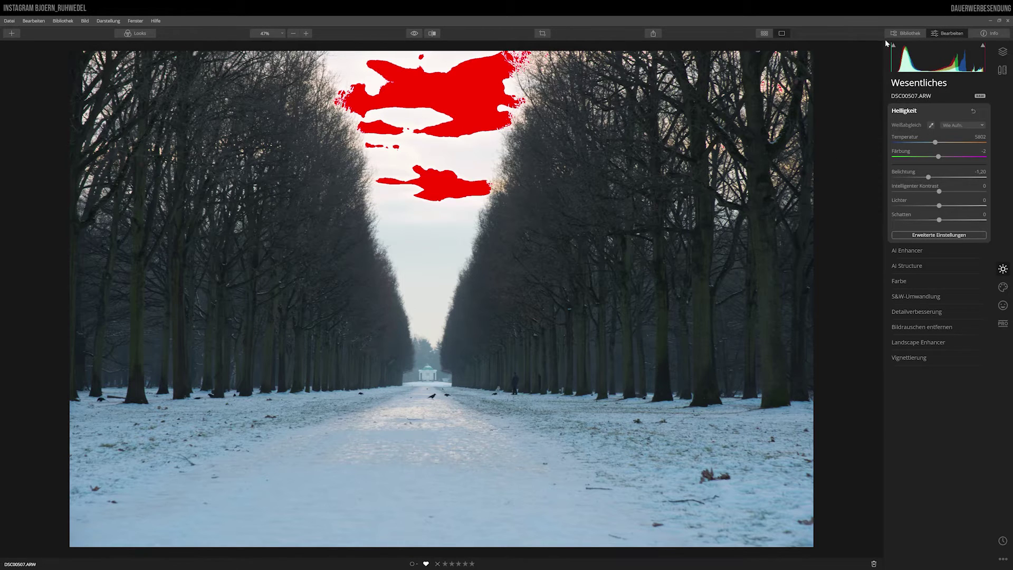
pyautogui.click(984, 47)
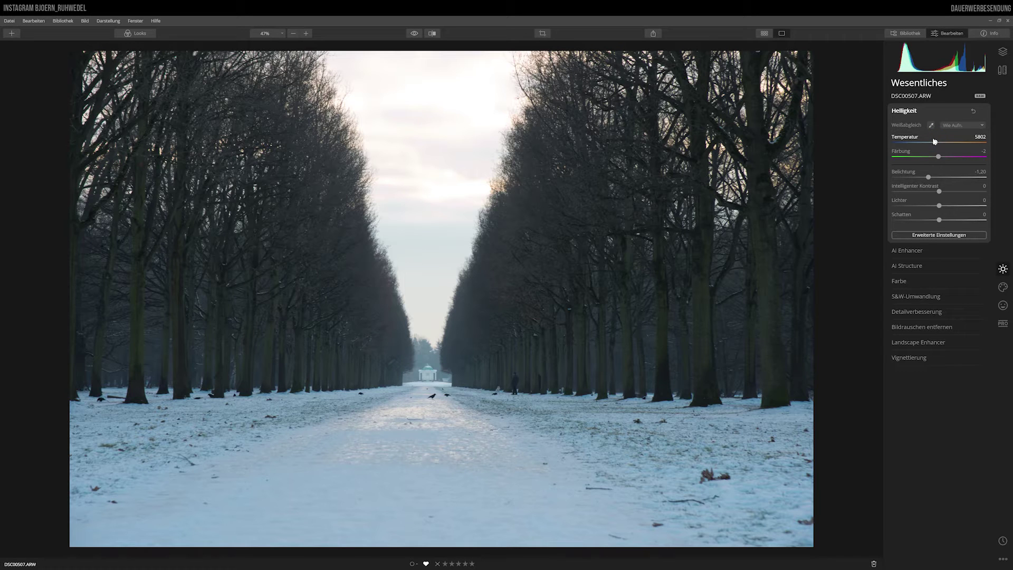
# - Cool temperature to 5190, leave tint at default, and set smart contrast 22, highlights -54
pyautogui.moveTo(934, 141); pyautogui.dragTo(931, 142)
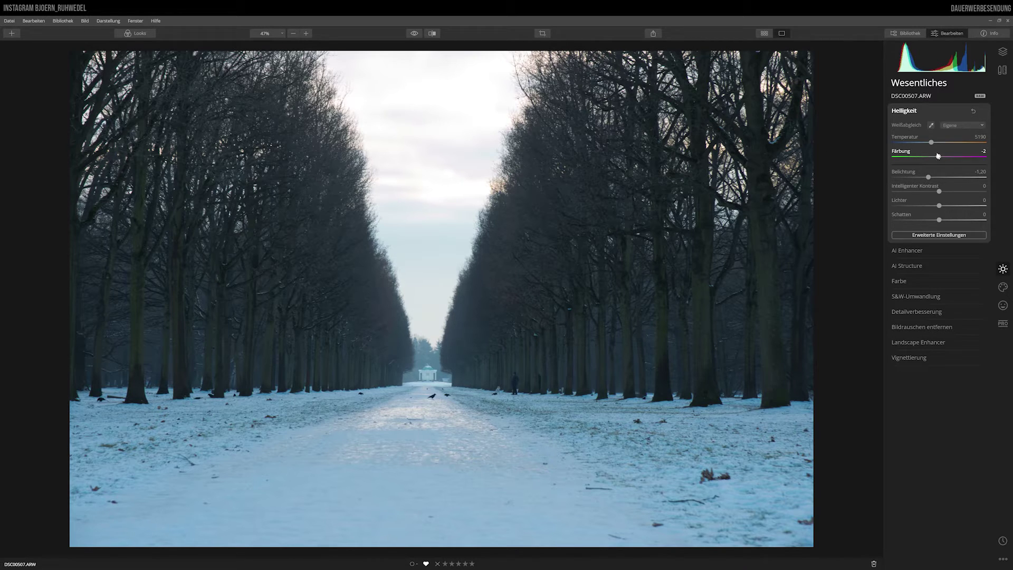
pyautogui.moveTo(938, 158)
pyautogui.mouseDown()
pyautogui.moveTo(919, 159)
pyautogui.moveTo(945, 158)
pyautogui.mouseUp()
pyautogui.doubleClick(945, 158)
pyautogui.moveTo(939, 191); pyautogui.dragTo(949, 194)
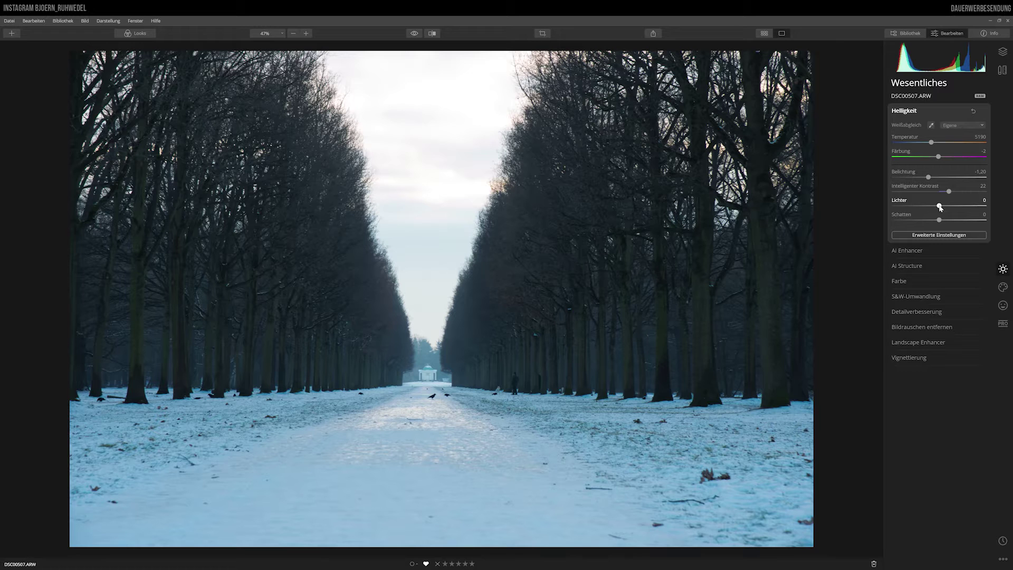
pyautogui.moveTo(940, 205)
pyautogui.mouseDown()
pyautogui.moveTo(904, 209)
pyautogui.moveTo(915, 210)
pyautogui.mouseUp()
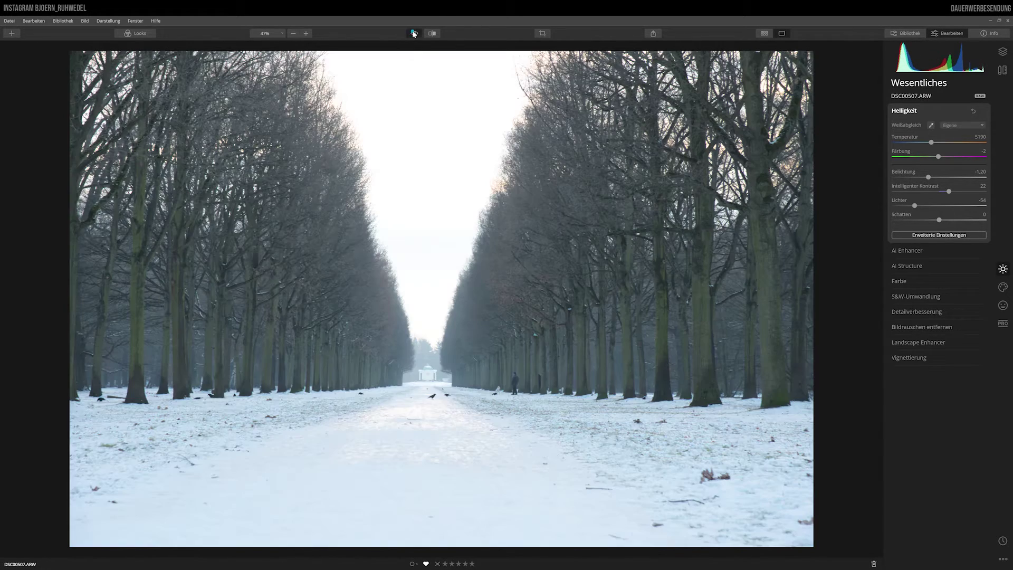
# - Lift shadows to 75 after a before/after comparison, then expand AI Enhancer
pyautogui.click(414, 33)
pyautogui.click(414, 33)
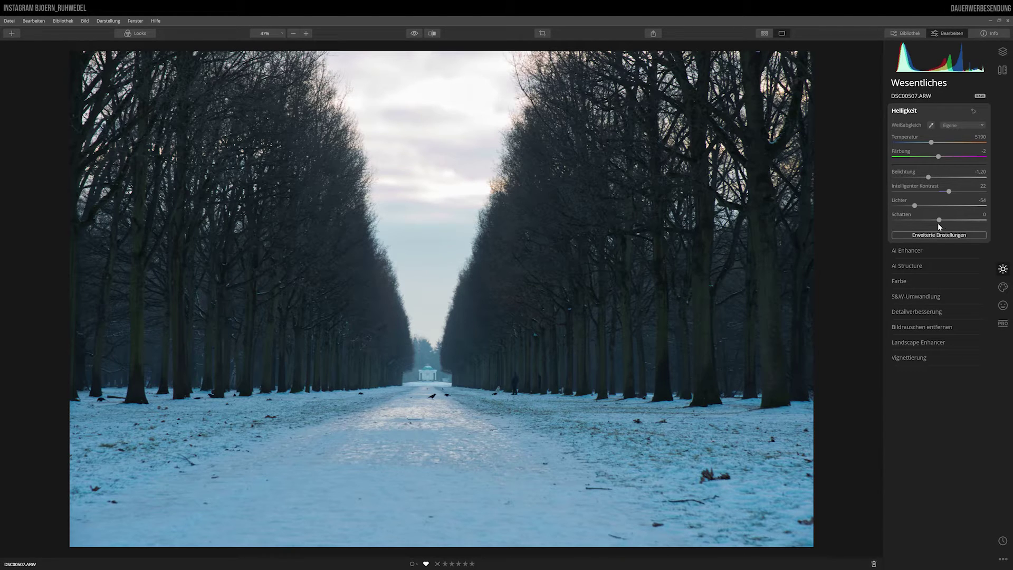
pyautogui.moveTo(939, 220); pyautogui.dragTo(973, 221)
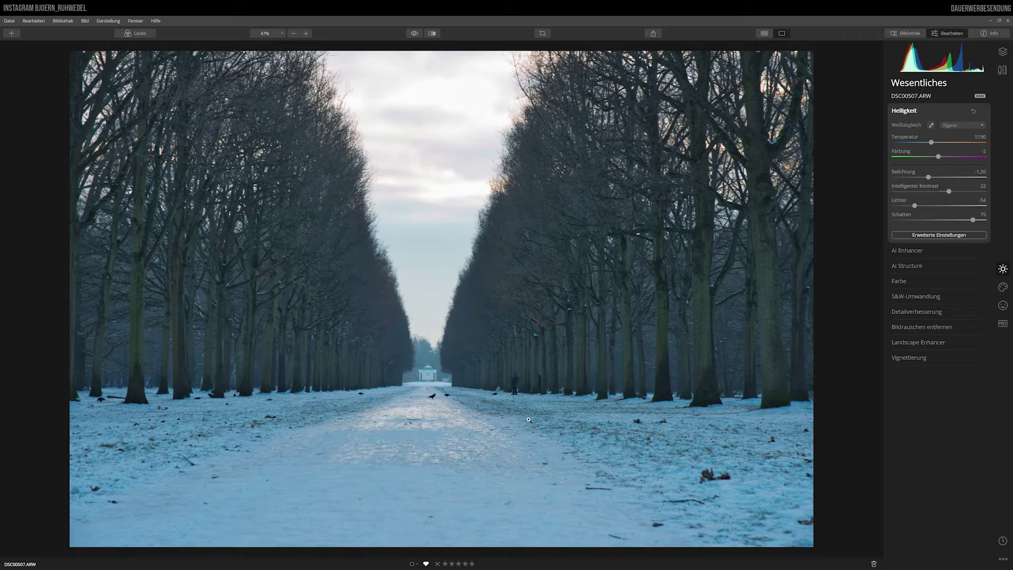
pyautogui.click(943, 235)
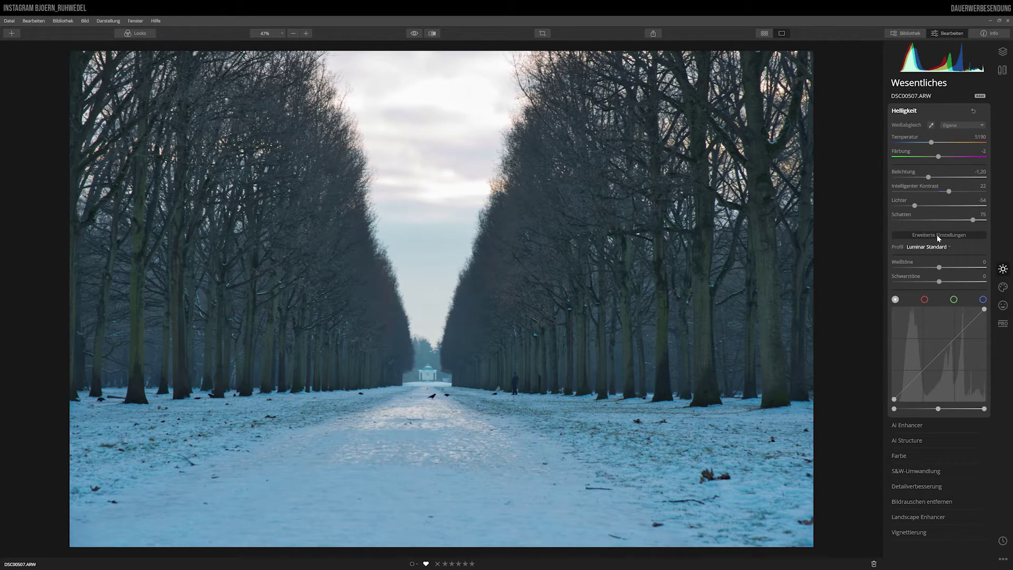
pyautogui.click(937, 236)
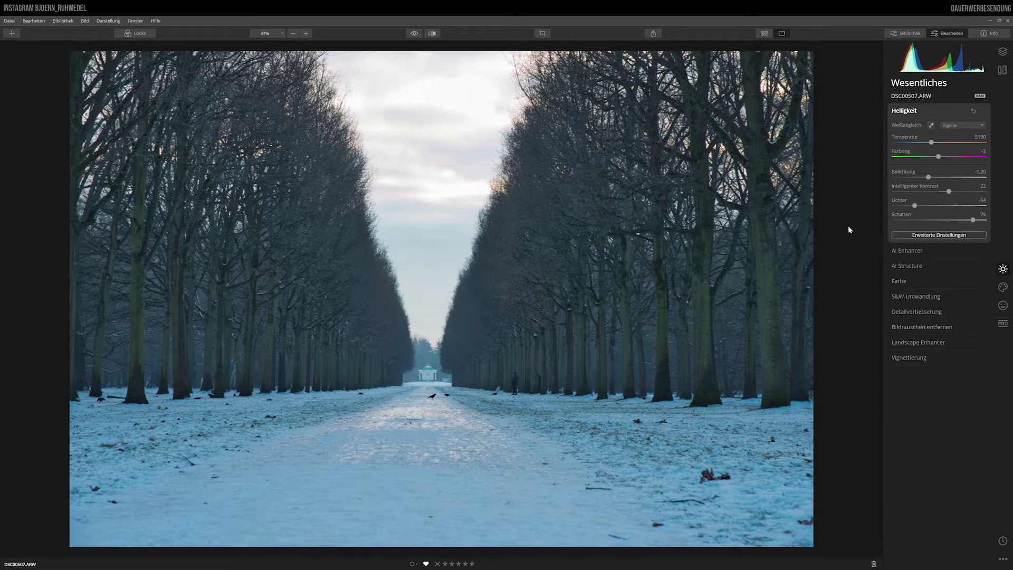
pyautogui.click(907, 249)
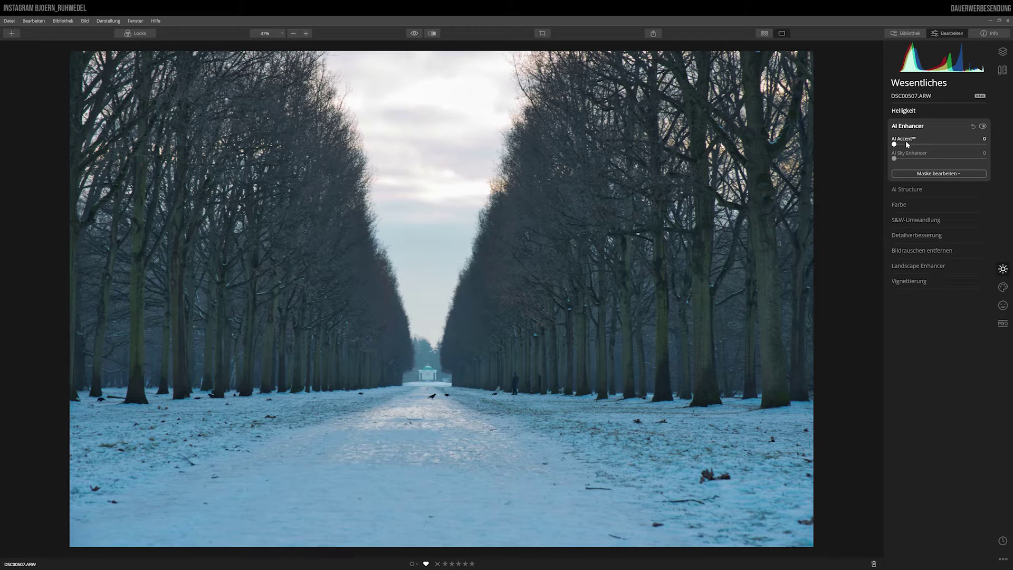
# - Try AI Accent and return it to 0, then set AI Sky Enhancer to 45
pyautogui.moveTo(895, 144)
pyautogui.mouseDown()
pyautogui.moveTo(957, 142)
pyautogui.moveTo(924, 138)
pyautogui.moveTo(943, 141)
pyautogui.mouseUp()
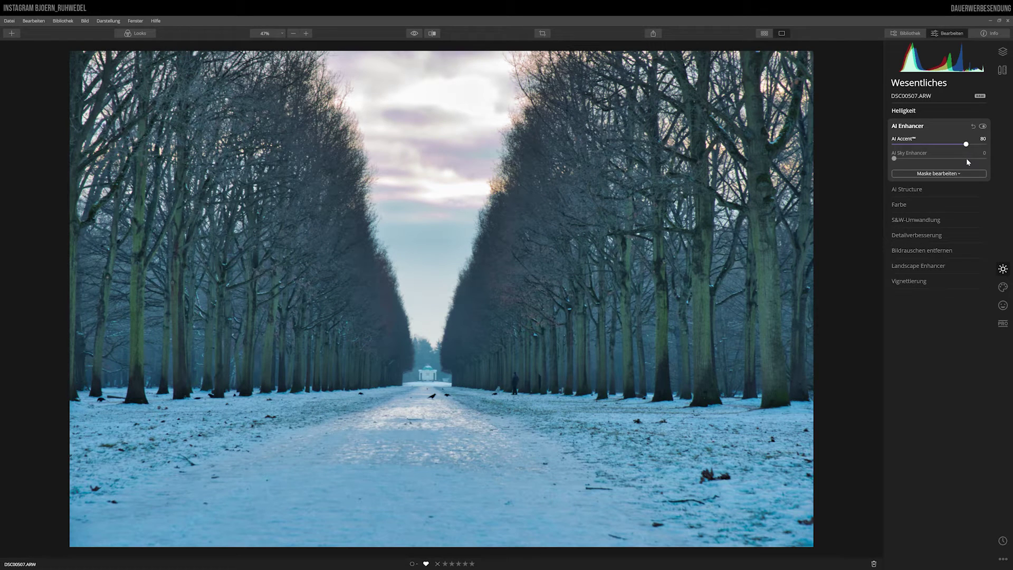
pyautogui.moveTo(965, 143); pyautogui.dragTo(887, 145)
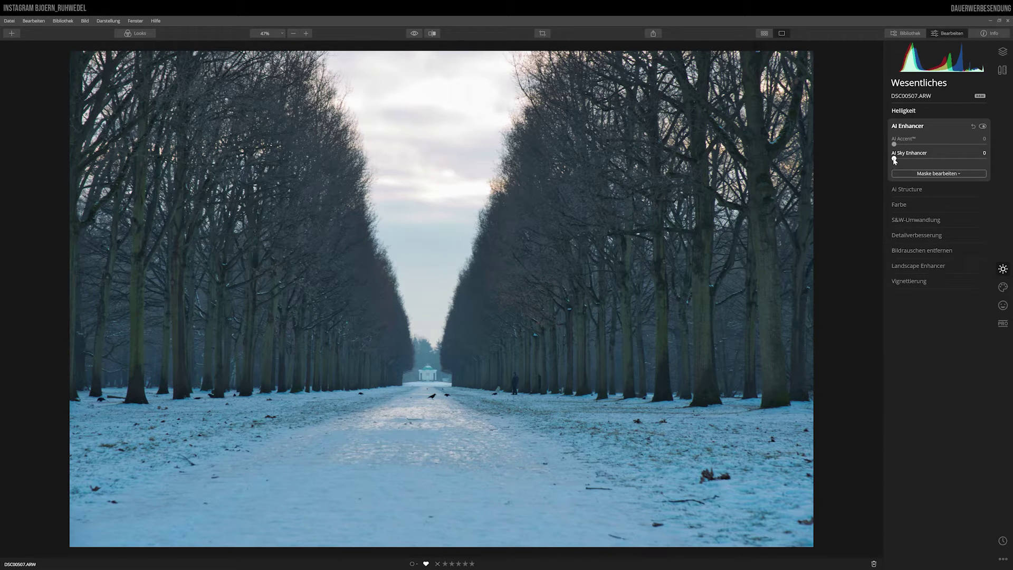
pyautogui.moveTo(894, 159)
pyautogui.mouseDown()
pyautogui.moveTo(959, 158)
pyautogui.moveTo(908, 164)
pyautogui.moveTo(942, 170)
pyautogui.moveTo(884, 170)
pyautogui.moveTo(967, 166)
pyautogui.moveTo(904, 161)
pyautogui.moveTo(964, 166)
pyautogui.moveTo(881, 163)
pyautogui.moveTo(970, 169)
pyautogui.mouseUp()
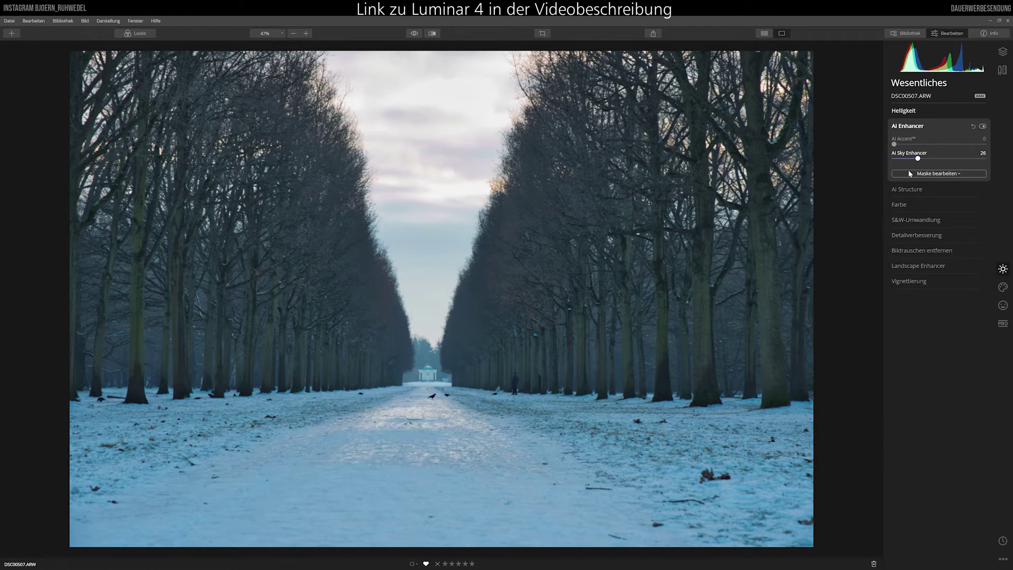
pyautogui.moveTo(909, 173)
pyautogui.mouseDown()
pyautogui.moveTo(948, 177)
pyautogui.moveTo(919, 170)
pyautogui.moveTo(966, 166)
pyautogui.mouseUp()
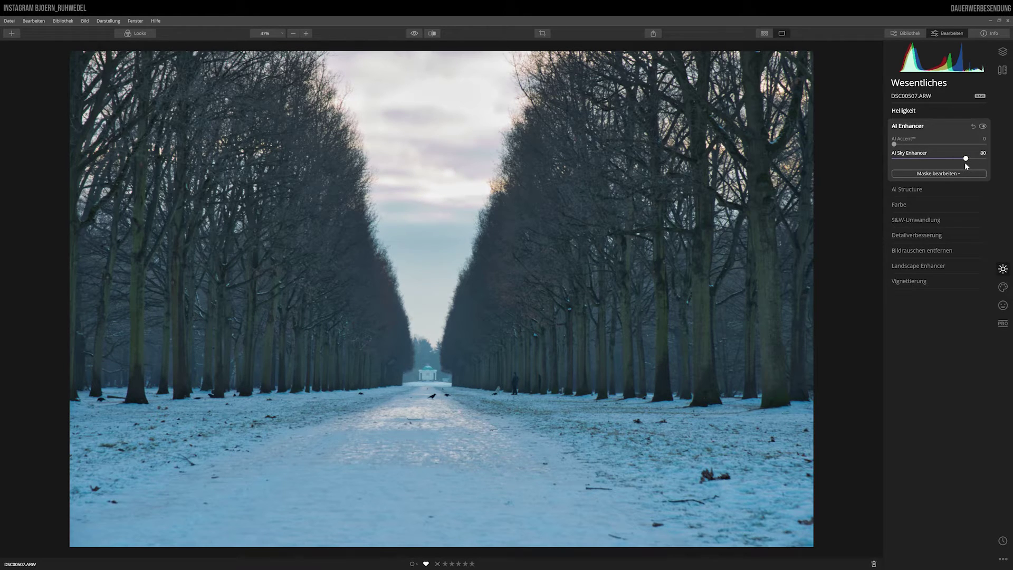
pyautogui.moveTo(962, 165)
pyautogui.mouseDown()
pyautogui.moveTo(875, 169)
pyautogui.moveTo(935, 161)
pyautogui.mouseUp()
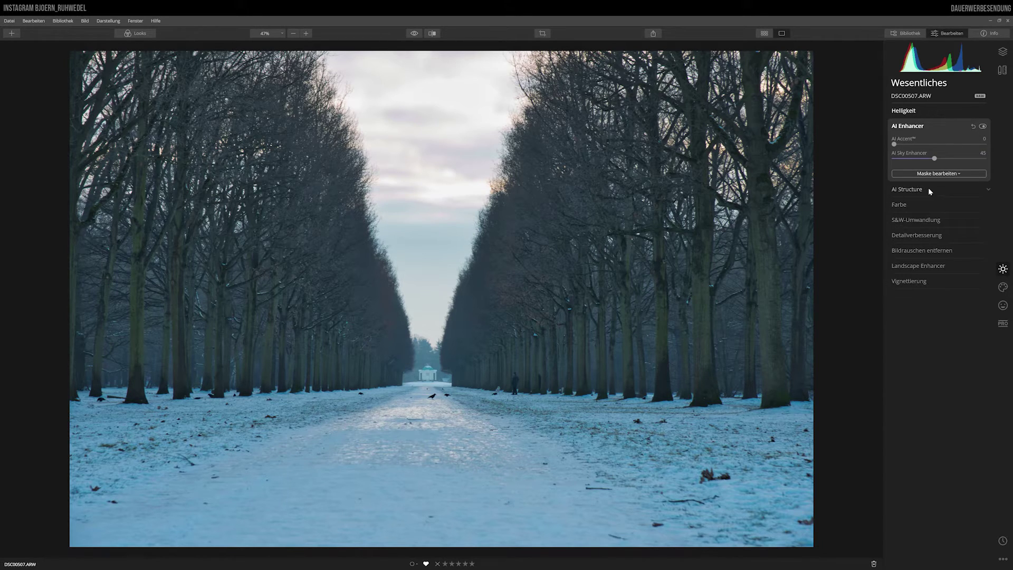
# - Set AI Structure strength to 24, compare it on and off, and leave boost at 0
pyautogui.click(908, 190)
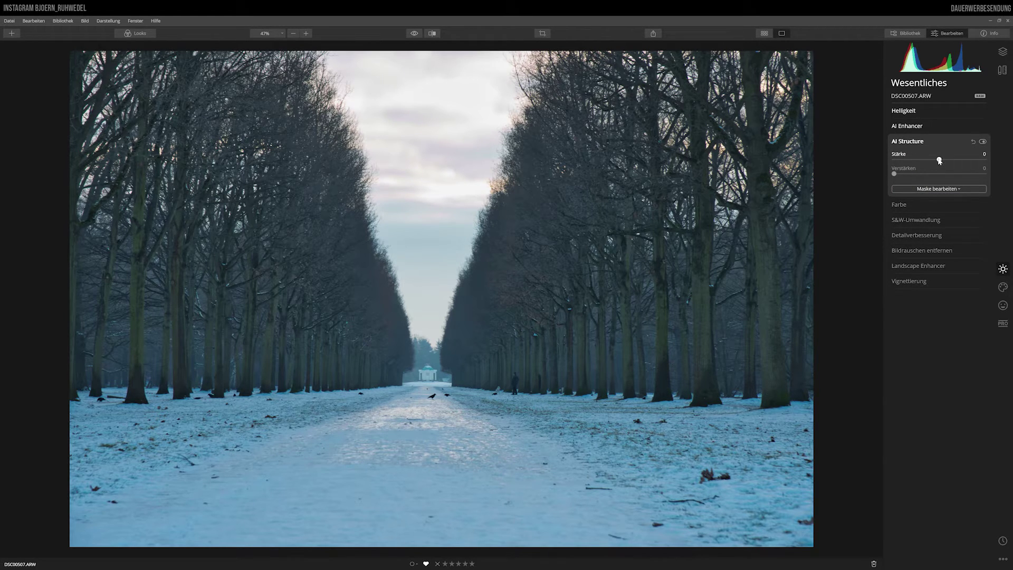
pyautogui.moveTo(939, 159); pyautogui.dragTo(958, 159)
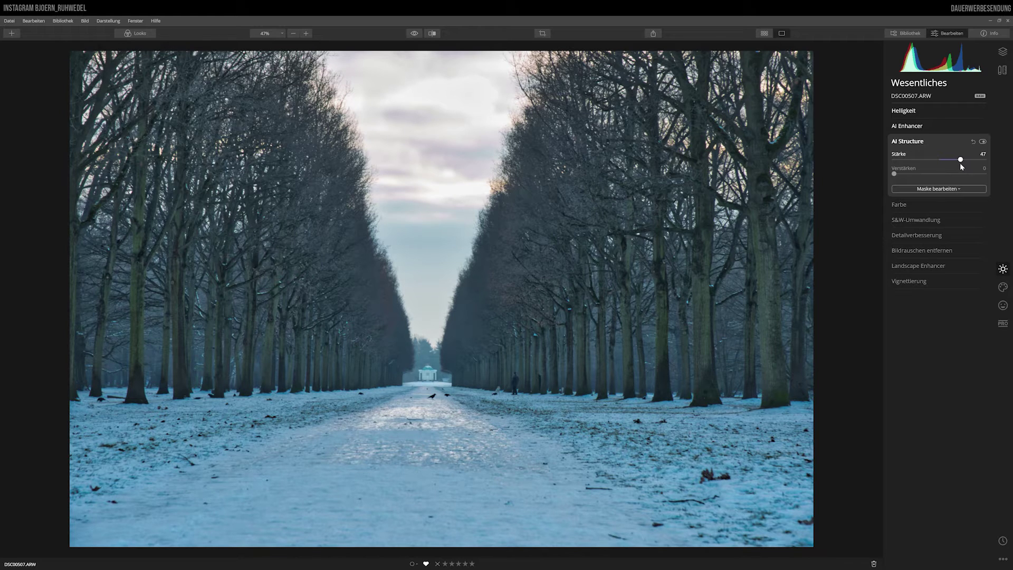
pyautogui.moveTo(957, 160); pyautogui.dragTo(949, 161)
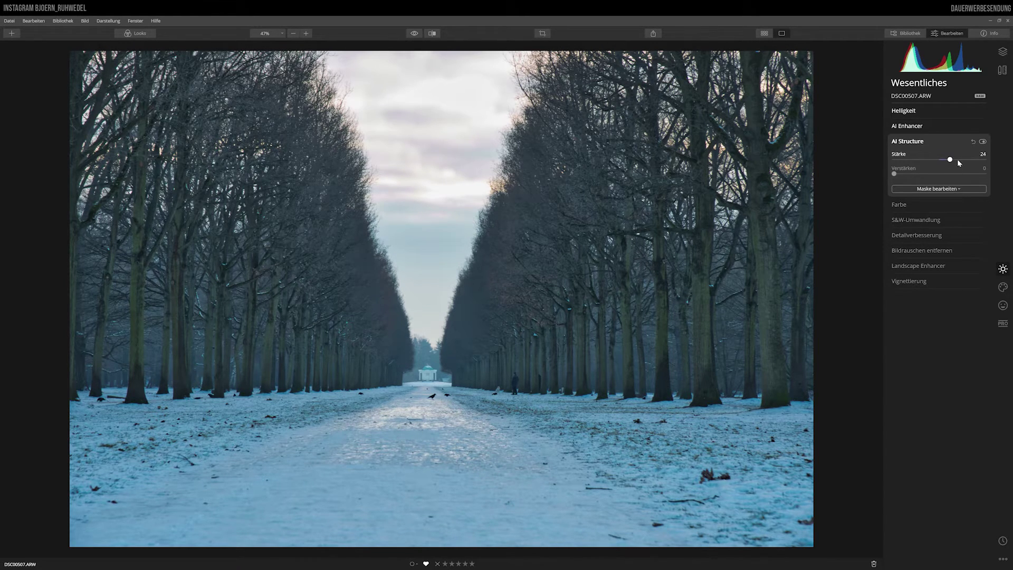
pyautogui.click(983, 142)
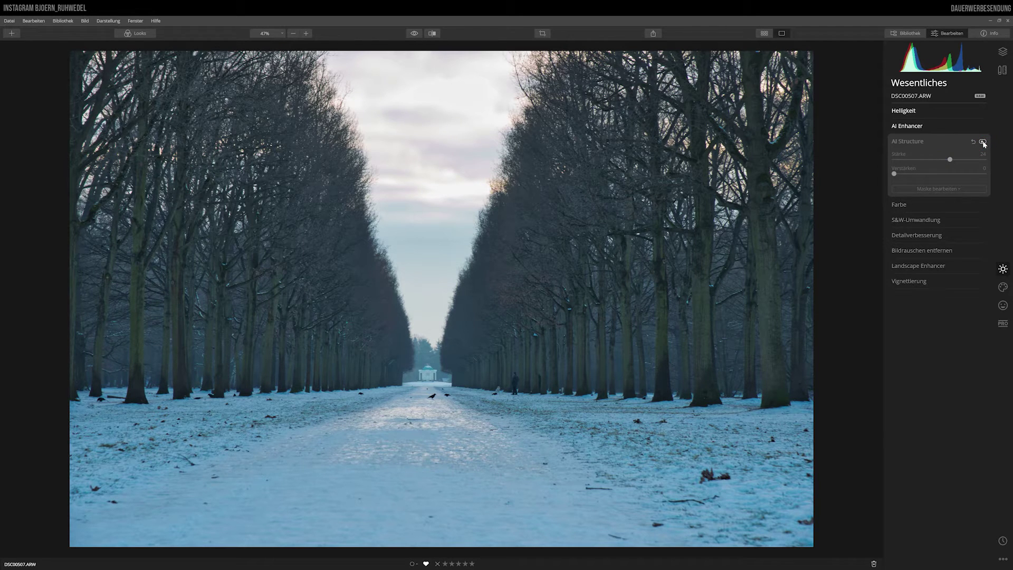
pyautogui.click(983, 142)
pyautogui.click(982, 142)
pyautogui.click(982, 142)
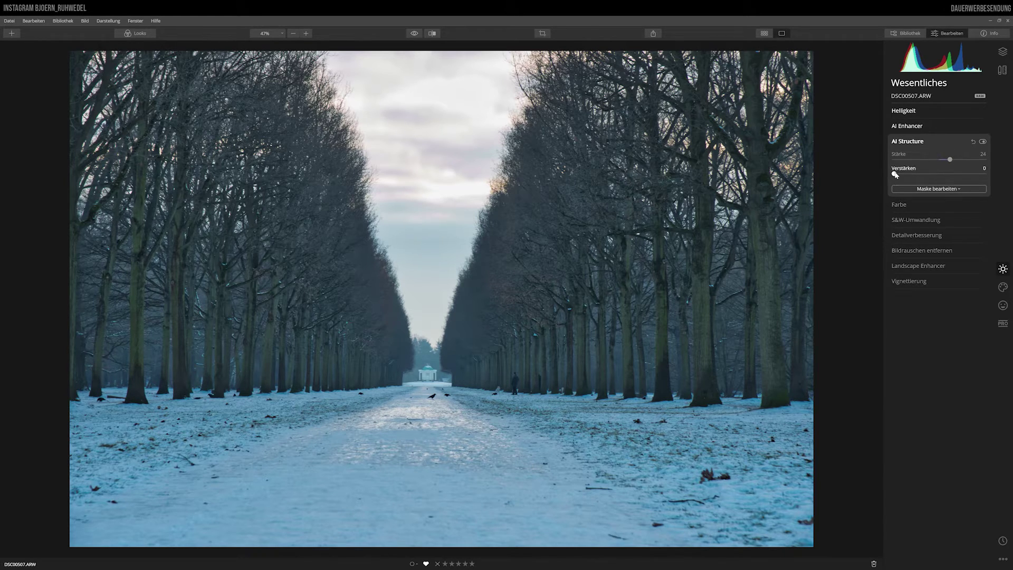
pyautogui.moveTo(895, 174); pyautogui.dragTo(936, 175)
# - Set vibrance to 12 and colour-cast removal to 44 in the Farbe tool
pyautogui.click(903, 206)
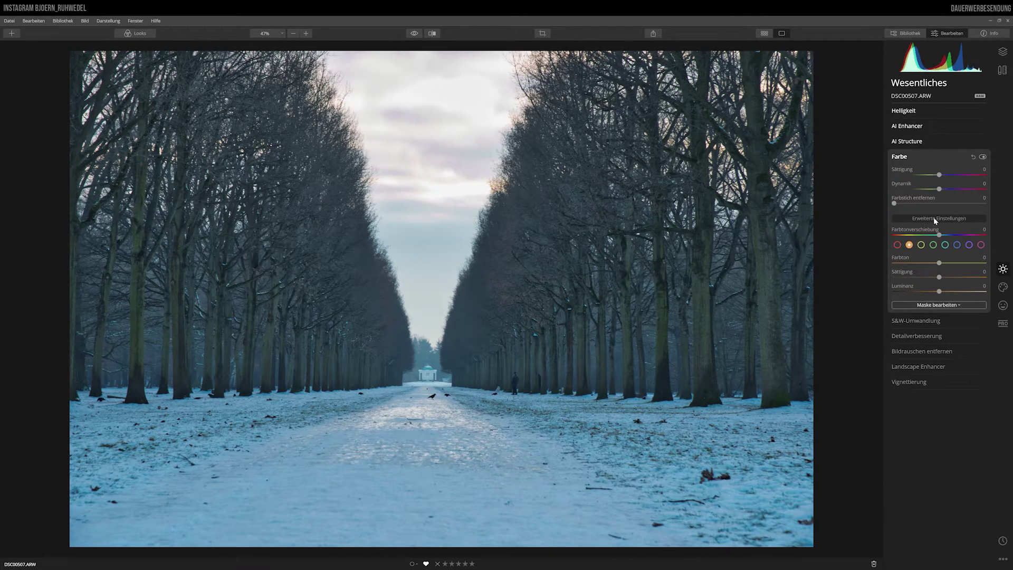
pyautogui.moveTo(939, 188); pyautogui.dragTo(957, 187)
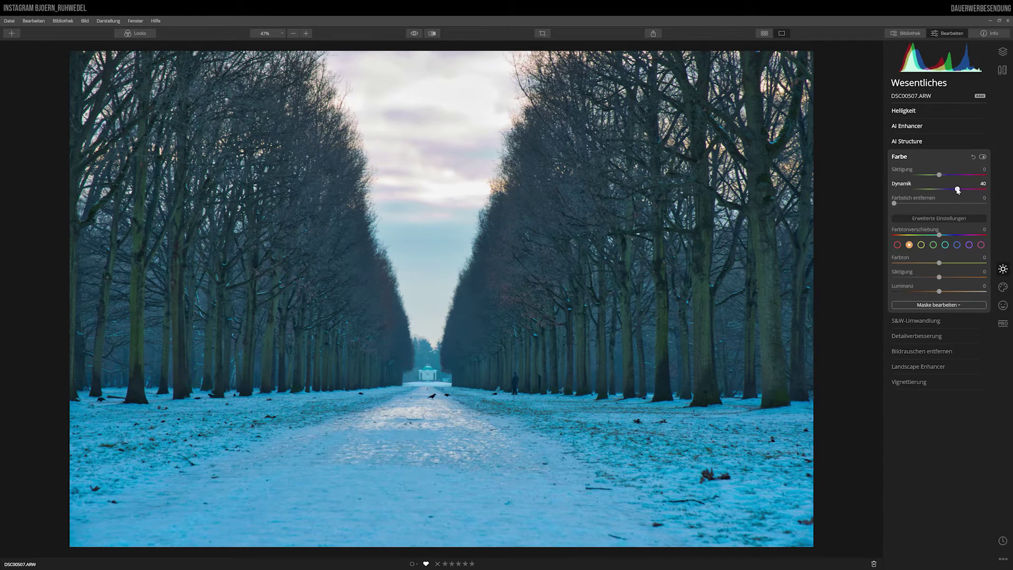
pyautogui.moveTo(957, 190); pyautogui.dragTo(945, 190)
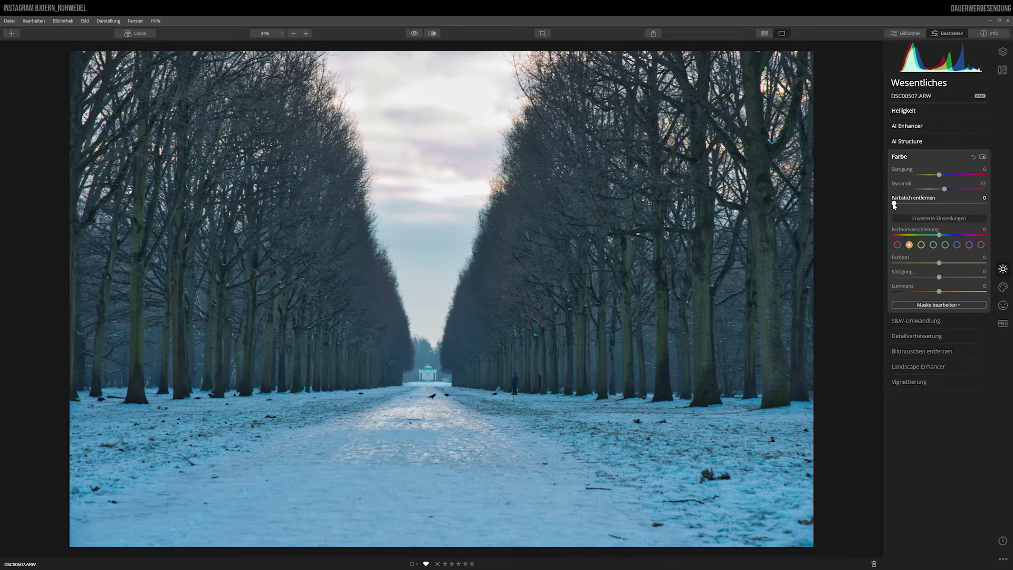
pyautogui.moveTo(894, 204)
pyautogui.mouseDown()
pyautogui.moveTo(968, 205)
pyautogui.moveTo(934, 202)
pyautogui.mouseUp()
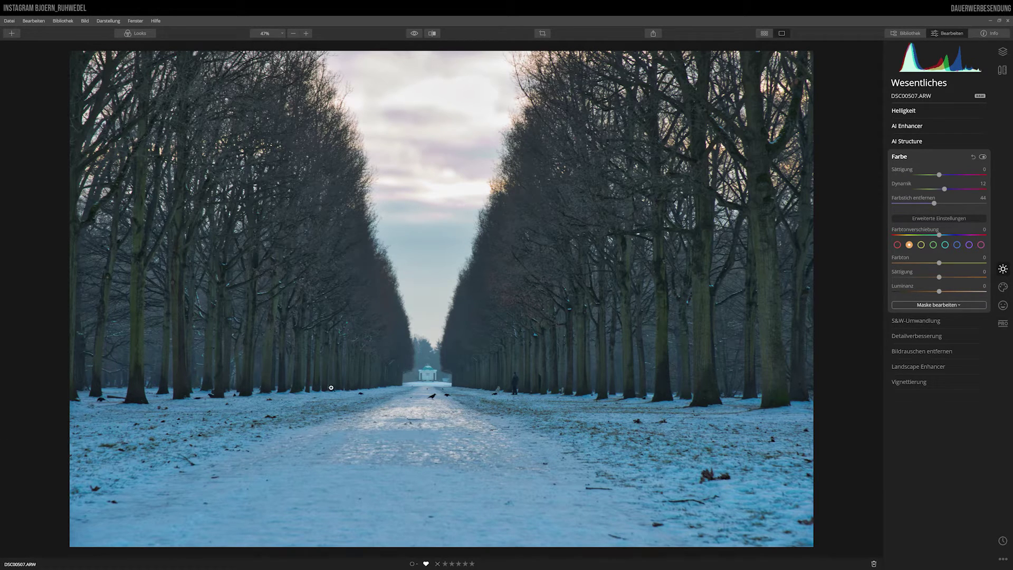
# - Drag colour-cast removal back to 0 to compare the photo without it
pyautogui.moveTo(933, 203); pyautogui.dragTo(887, 213)
# - Desaturate purple and magenta tones to -100, keeping the magenta hue near neutral
pyautogui.click(969, 244)
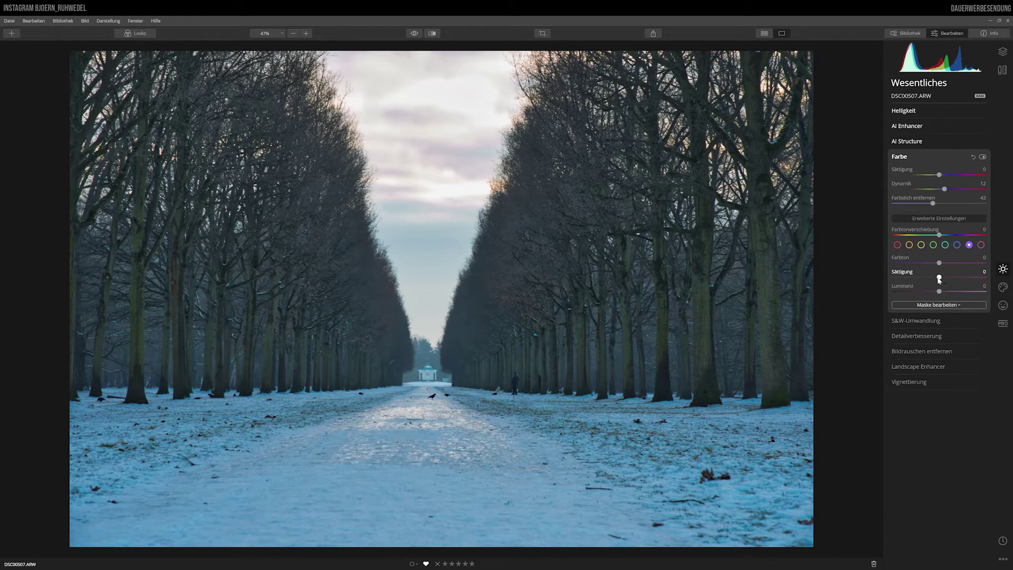
pyautogui.moveTo(939, 278); pyautogui.dragTo(869, 283)
pyautogui.click(981, 244)
pyautogui.moveTo(939, 277); pyautogui.dragTo(880, 281)
pyautogui.moveTo(940, 264); pyautogui.dragTo(957, 263)
pyautogui.moveTo(984, 263); pyautogui.dragTo(941, 262)
# - Reduce orange saturation to -54 to mute the warm tree tones
pyautogui.click(909, 244)
pyautogui.moveTo(939, 278)
pyautogui.mouseDown()
pyautogui.moveTo(899, 286)
pyautogui.moveTo(942, 289)
pyautogui.moveTo(907, 293)
pyautogui.moveTo(909, 283)
pyautogui.mouseUp()
pyautogui.moveTo(910, 279); pyautogui.dragTo(911, 284)
pyautogui.moveTo(911, 279)
pyautogui.mouseDown()
pyautogui.moveTo(903, 288)
pyautogui.moveTo(938, 283)
pyautogui.moveTo(916, 283)
pyautogui.mouseUp()
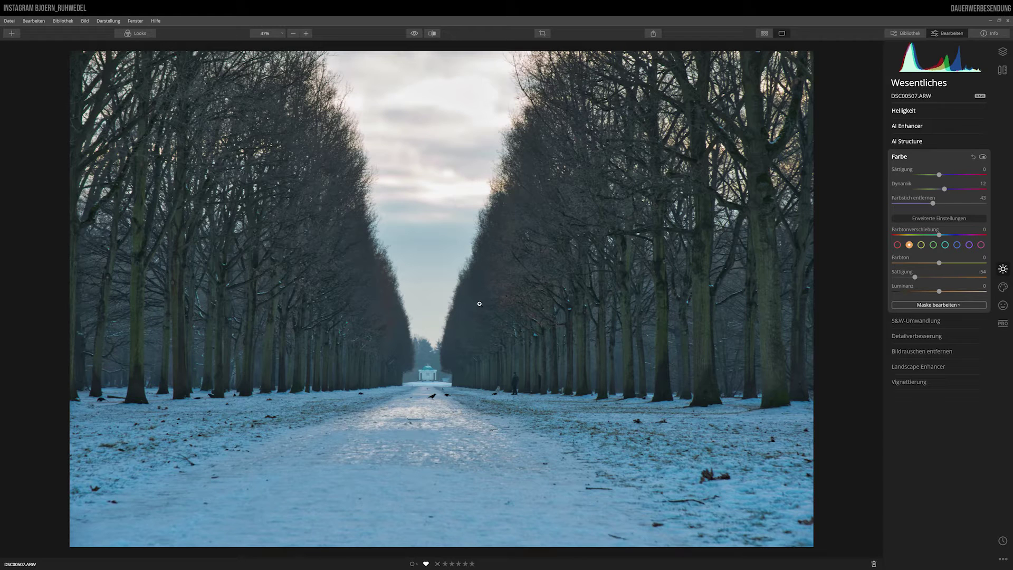
pyautogui.click(983, 157)
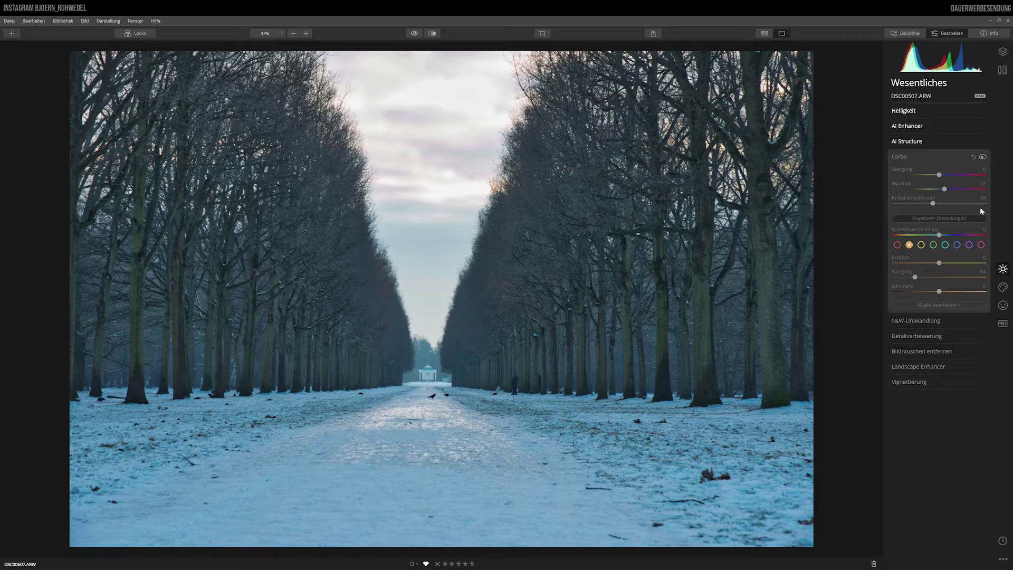
pyautogui.click(982, 157)
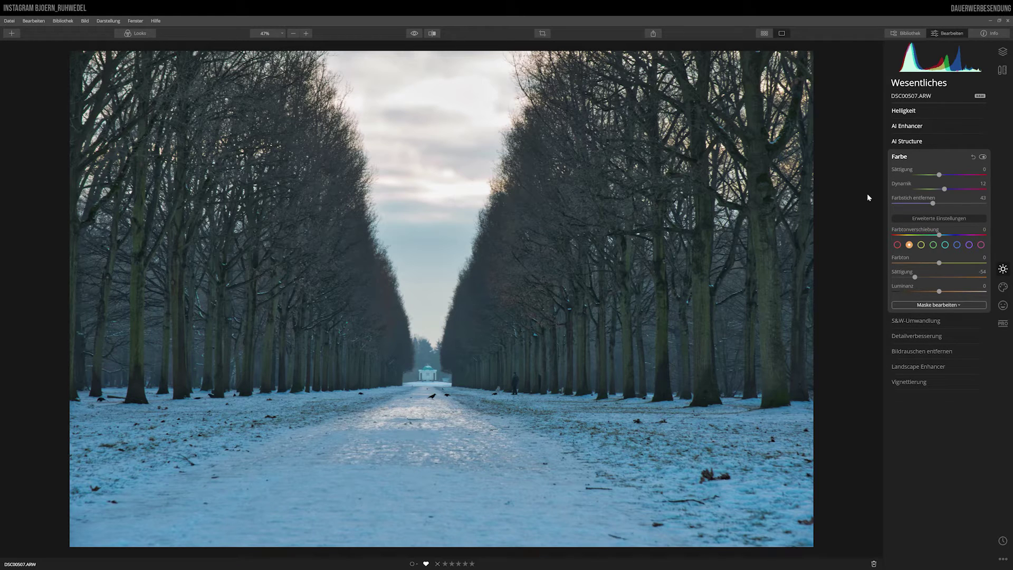
# - Set Detailverbesserung to small details 11, medium details 5 and large details 3
pyautogui.click(925, 336)
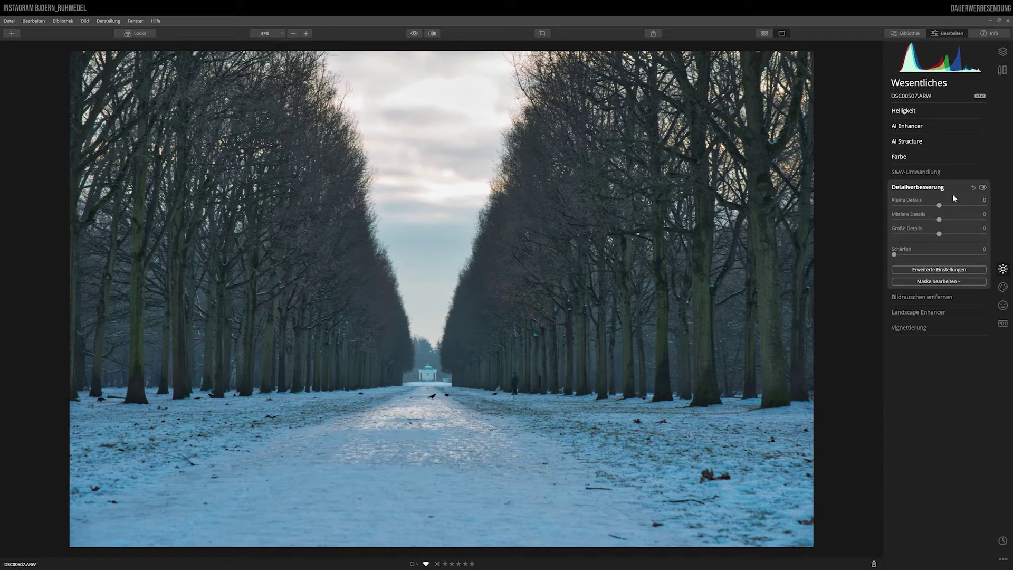
pyautogui.moveTo(940, 206); pyautogui.dragTo(946, 206)
pyautogui.moveTo(939, 220)
pyautogui.mouseDown()
pyautogui.moveTo(977, 220)
pyautogui.moveTo(963, 222)
pyautogui.mouseUp()
pyautogui.moveTo(987, 233); pyautogui.dragTo(963, 234)
pyautogui.moveTo(939, 236); pyautogui.dragTo(942, 239)
pyautogui.moveTo(945, 206); pyautogui.dragTo(943, 206)
# - Toggle Details Enhancement off and on to compare, leaving it enabled
pyautogui.click(983, 188)
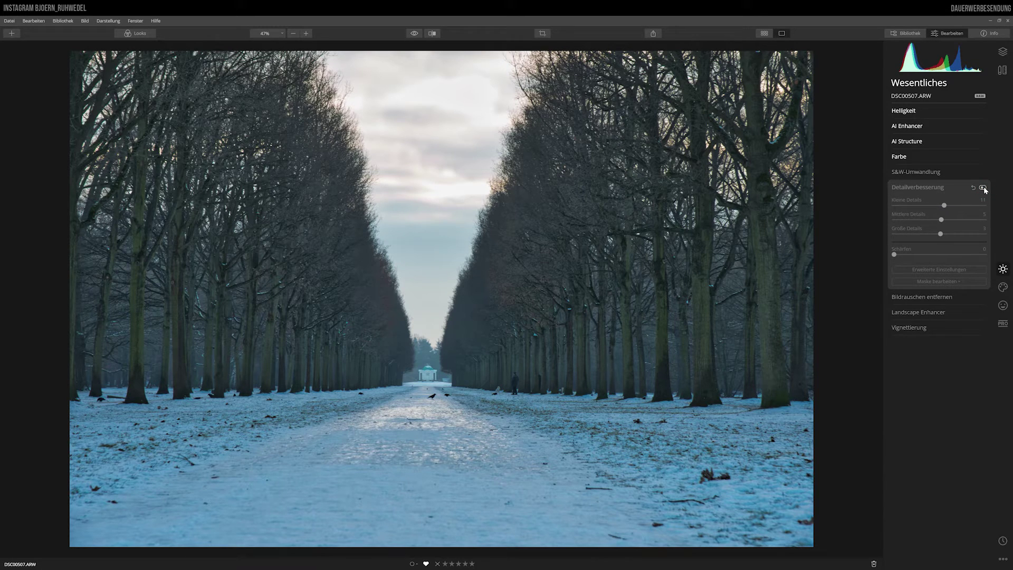
pyautogui.click(983, 187)
pyautogui.click(982, 187)
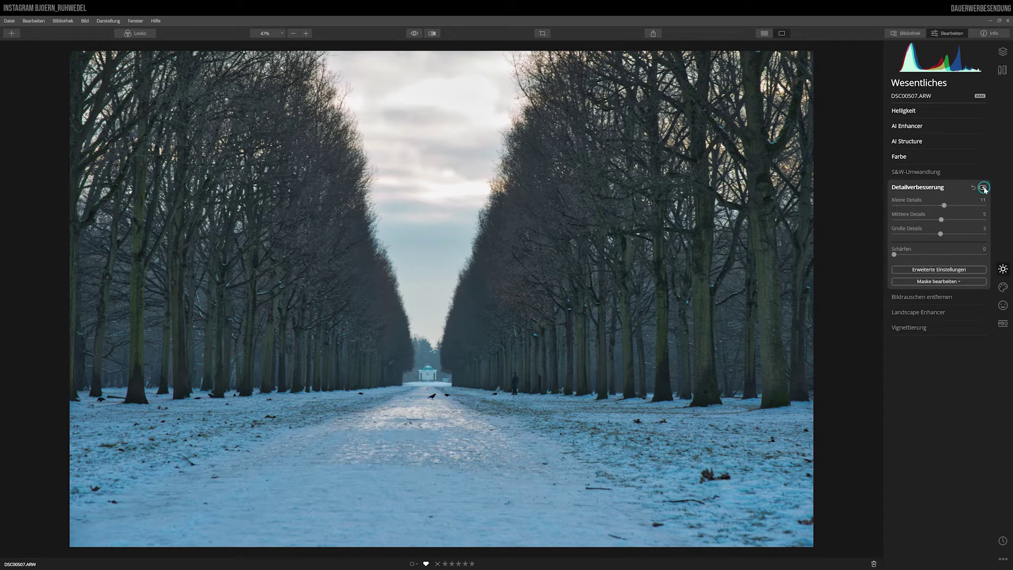
pyautogui.click(983, 187)
# - Set Schärfen to 57 and, under advanced settings, Schärfen Maskieren to 70
pyautogui.moveTo(895, 256); pyautogui.dragTo(946, 257)
pyautogui.click(938, 269)
pyautogui.moveTo(939, 336)
pyautogui.mouseDown()
pyautogui.moveTo(926, 336)
pyautogui.moveTo(973, 336)
pyautogui.moveTo(957, 336)
pyautogui.mouseUp()
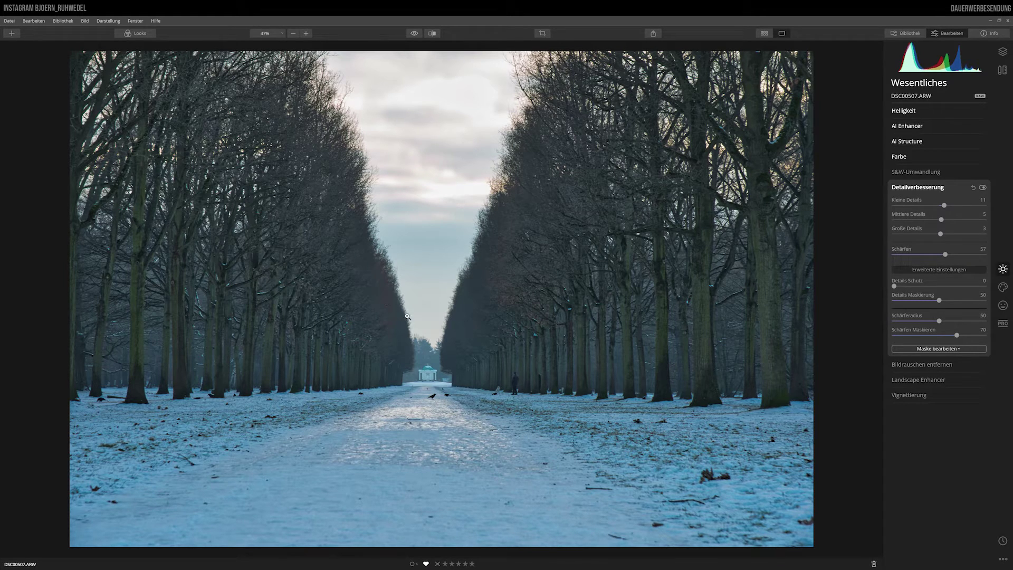
# - Compare the sharpened photo with Details Enhancement on and off, ending switched on
pyautogui.click(983, 187)
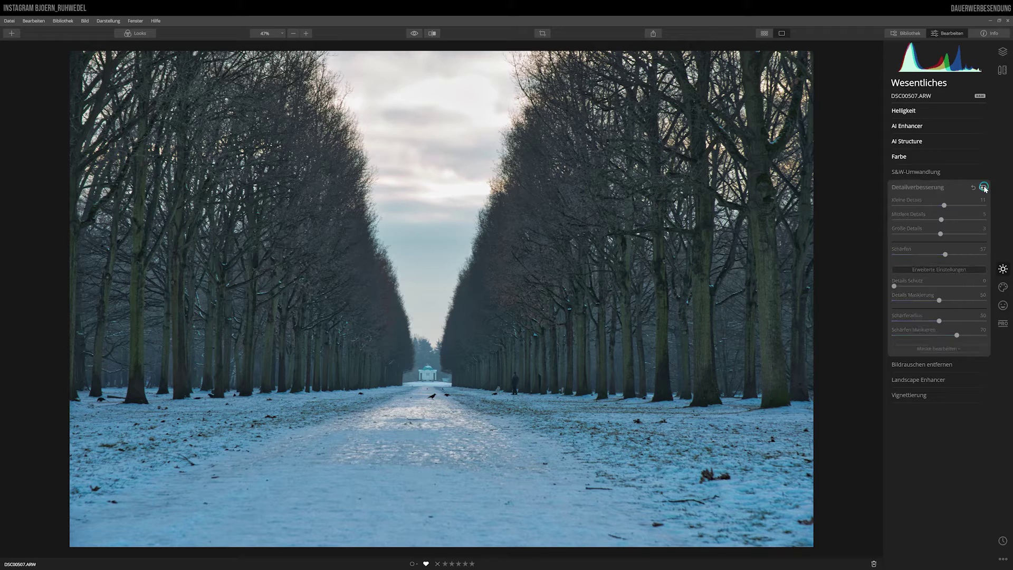
pyautogui.click(982, 188)
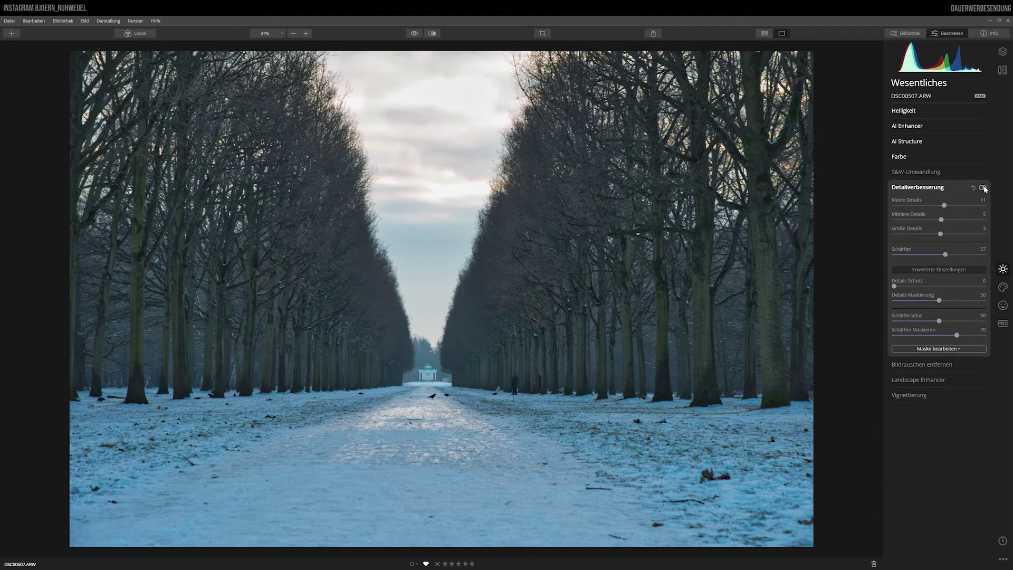
pyautogui.click(983, 188)
pyautogui.click(983, 187)
pyautogui.click(983, 187)
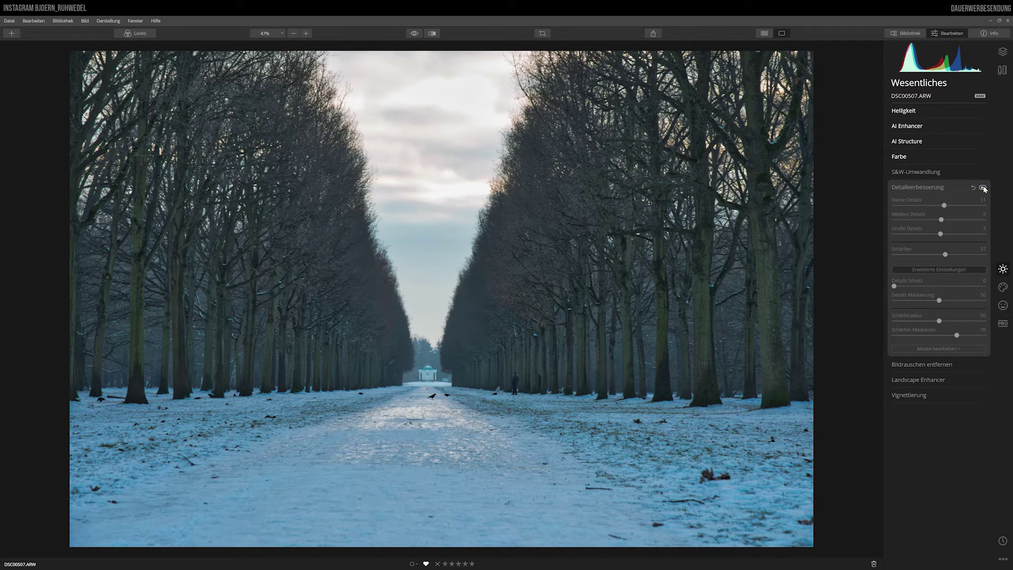
pyautogui.click(983, 188)
pyautogui.click(983, 187)
pyautogui.click(983, 187)
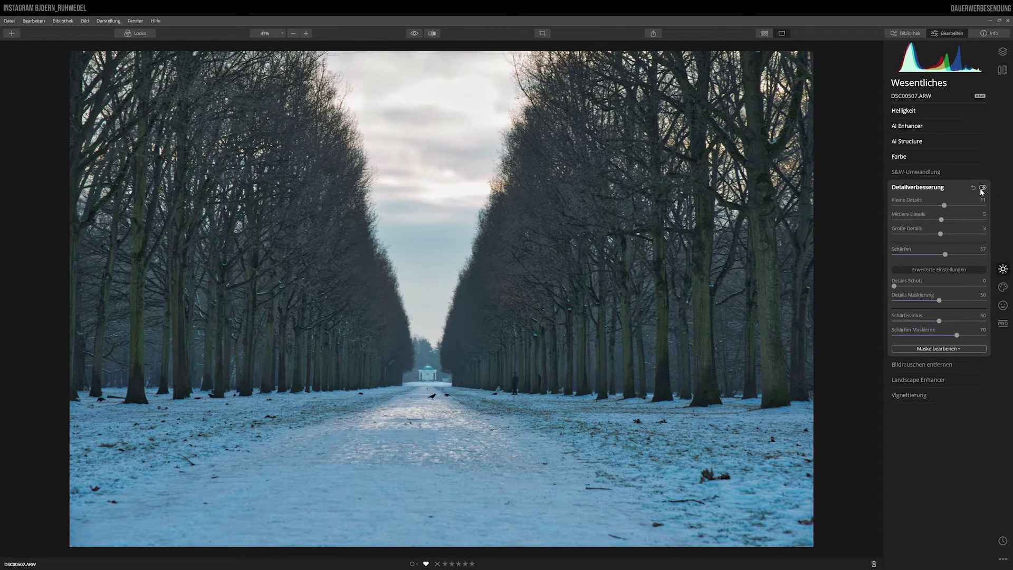
pyautogui.click(508, 285)
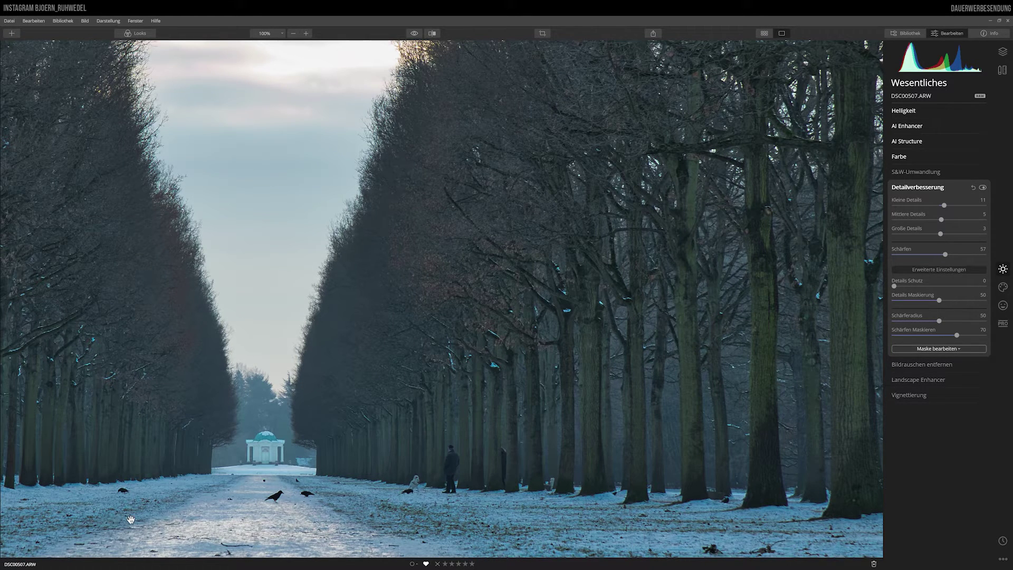
pyautogui.moveTo(324, 410)
pyautogui.mouseDown()
pyautogui.moveTo(391, 395)
pyautogui.moveTo(516, 406)
pyautogui.moveTo(494, 404)
pyautogui.mouseUp()
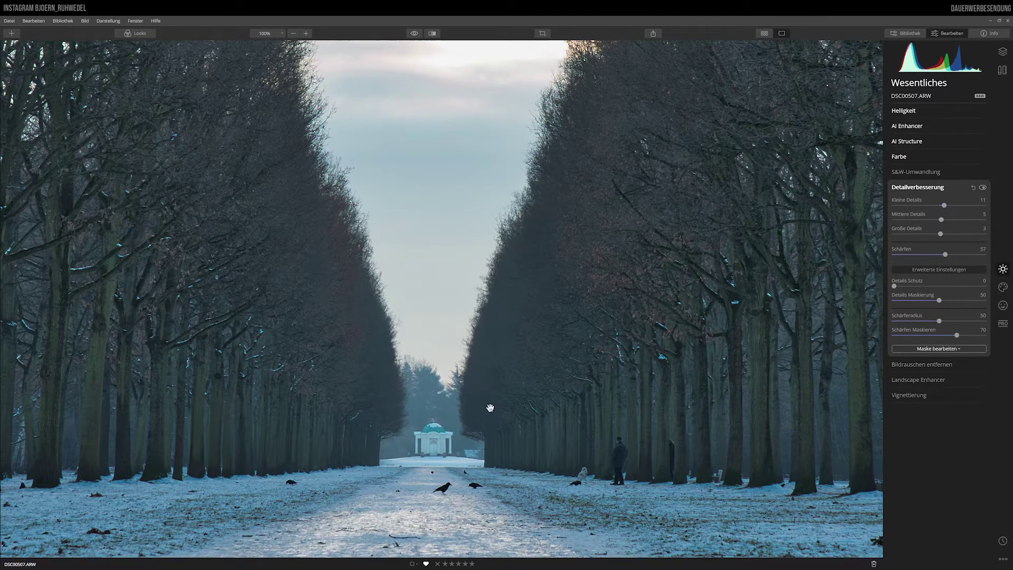
pyautogui.click(983, 188)
pyautogui.click(983, 188)
pyautogui.click(982, 188)
pyautogui.click(983, 188)
pyautogui.click(983, 187)
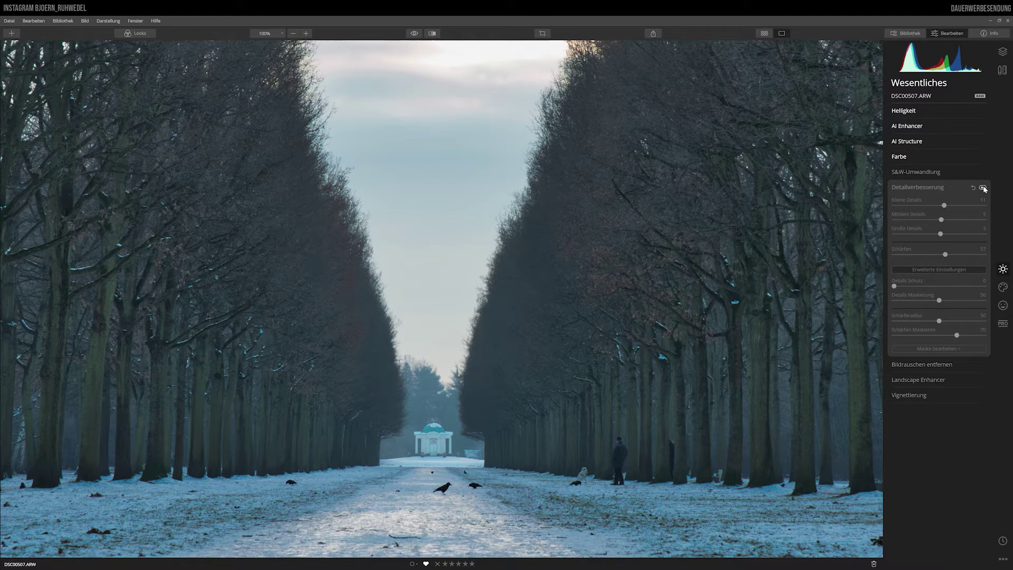
pyautogui.click(983, 187)
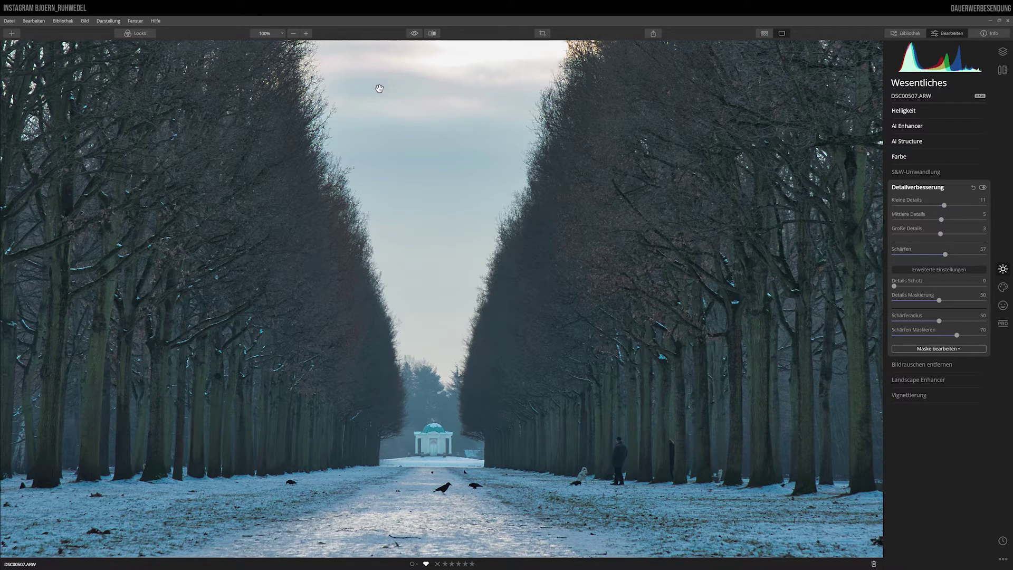
pyautogui.click(272, 34)
pyautogui.click(277, 42)
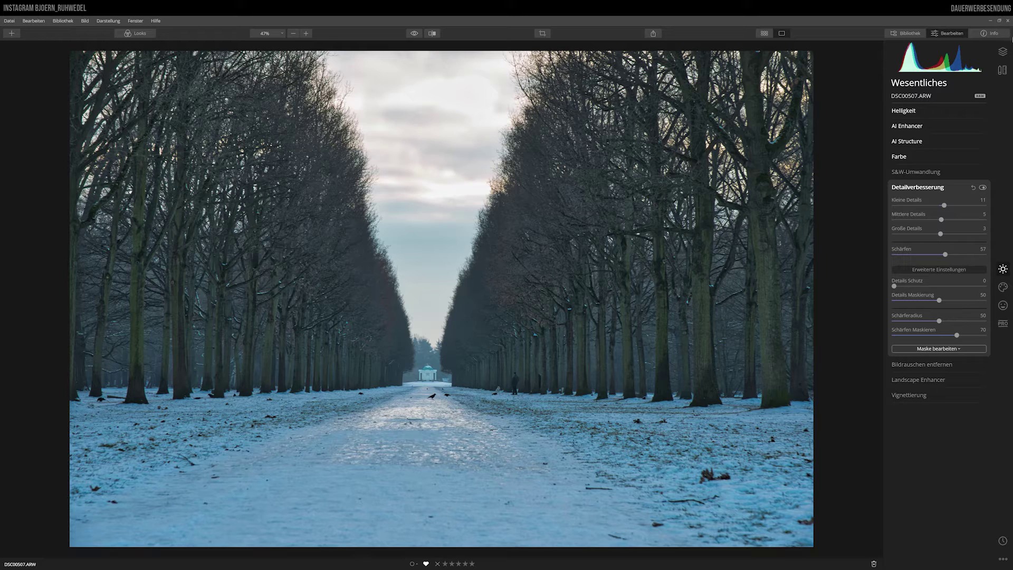
pyautogui.click(1002, 35)
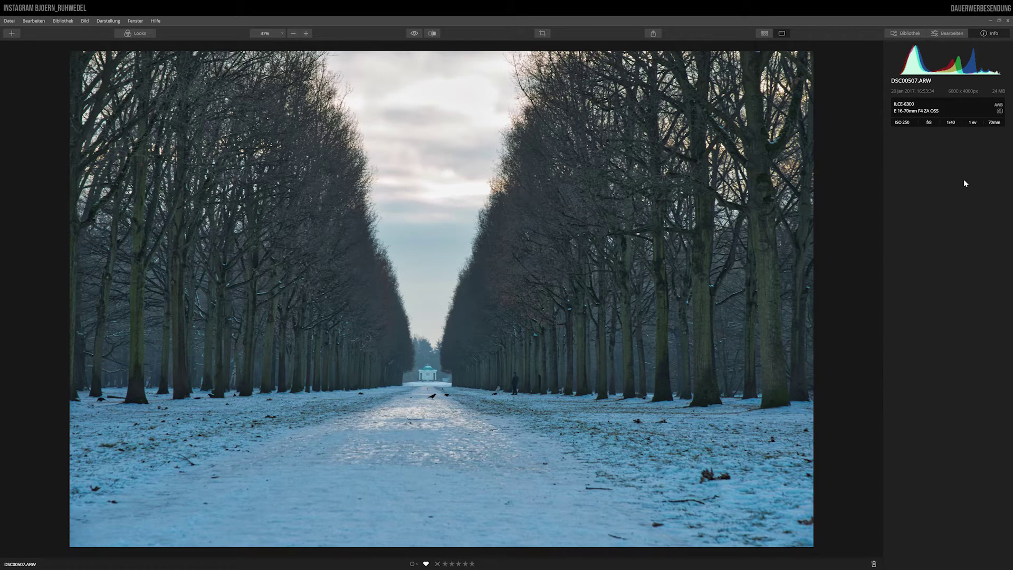
pyautogui.click(948, 33)
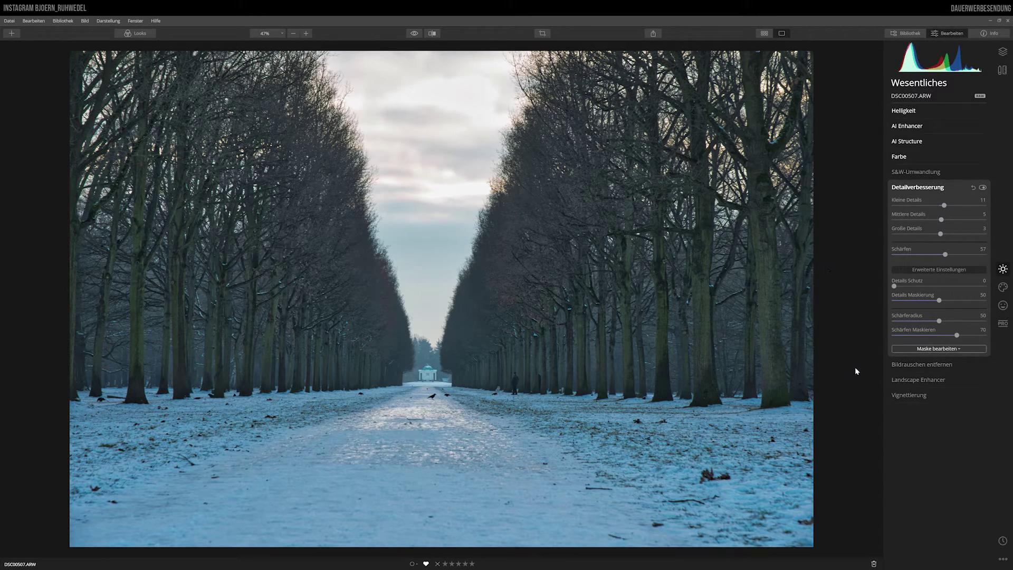
# - In Landscape Enhancer, set Dunst entfernen to 15 and Goldene Stunde to 26
pyautogui.click(919, 380)
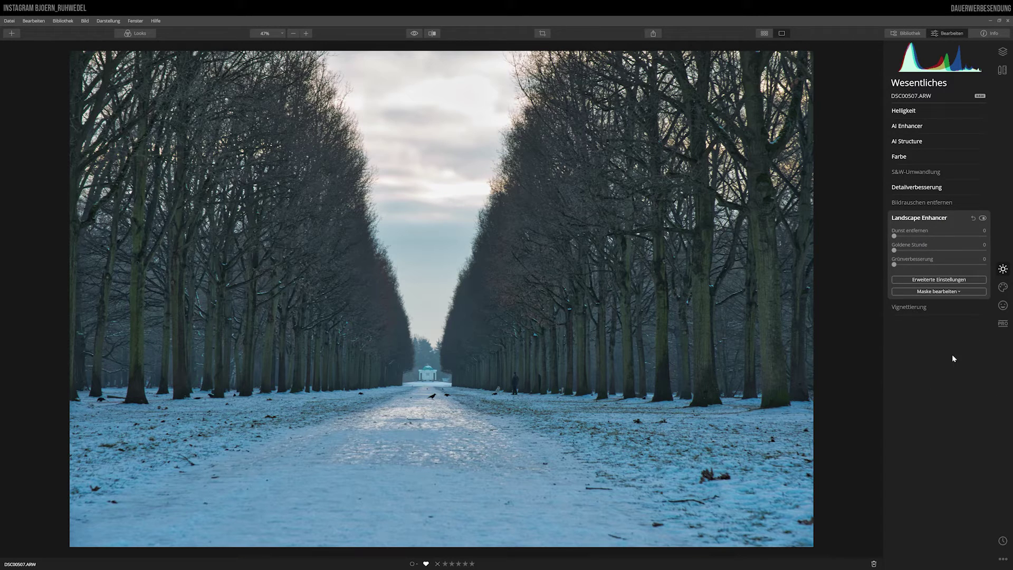
pyautogui.click(894, 237)
pyautogui.moveTo(895, 238); pyautogui.dragTo(922, 241)
pyautogui.moveTo(909, 241); pyautogui.dragTo(908, 239)
pyautogui.moveTo(894, 251)
pyautogui.mouseDown()
pyautogui.moveTo(927, 249)
pyautogui.moveTo(918, 252)
pyautogui.mouseUp()
# - Try higher Grünverbesserung, then reset it to 0 and bring Laubfarbe back toward neutral
pyautogui.moveTo(894, 264); pyautogui.dragTo(966, 264)
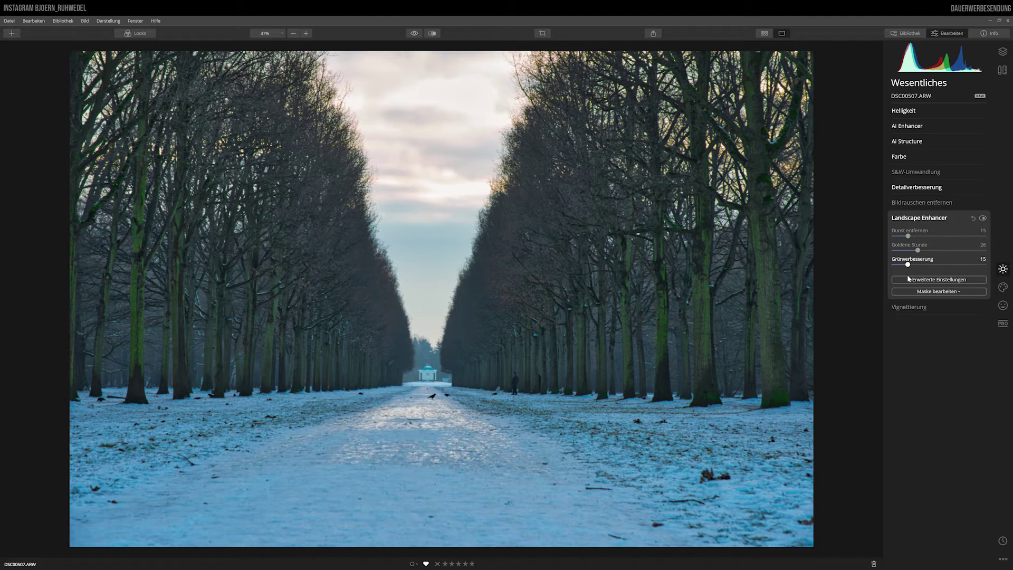
pyautogui.click(984, 279)
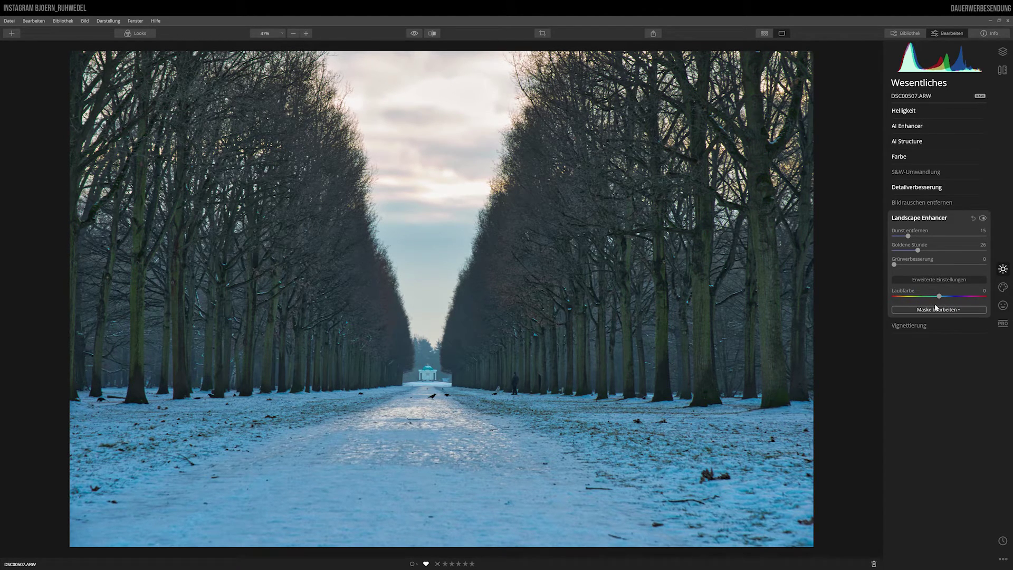
pyautogui.moveTo(896, 297); pyautogui.dragTo(997, 295)
pyautogui.moveTo(894, 265)
pyautogui.mouseDown()
pyautogui.moveTo(917, 296)
pyautogui.moveTo(998, 312)
pyautogui.mouseUp()
pyautogui.moveTo(904, 296)
pyautogui.mouseDown()
pyautogui.moveTo(965, 308)
pyautogui.moveTo(932, 315)
pyautogui.moveTo(942, 298)
pyautogui.mouseUp()
pyautogui.click(937, 280)
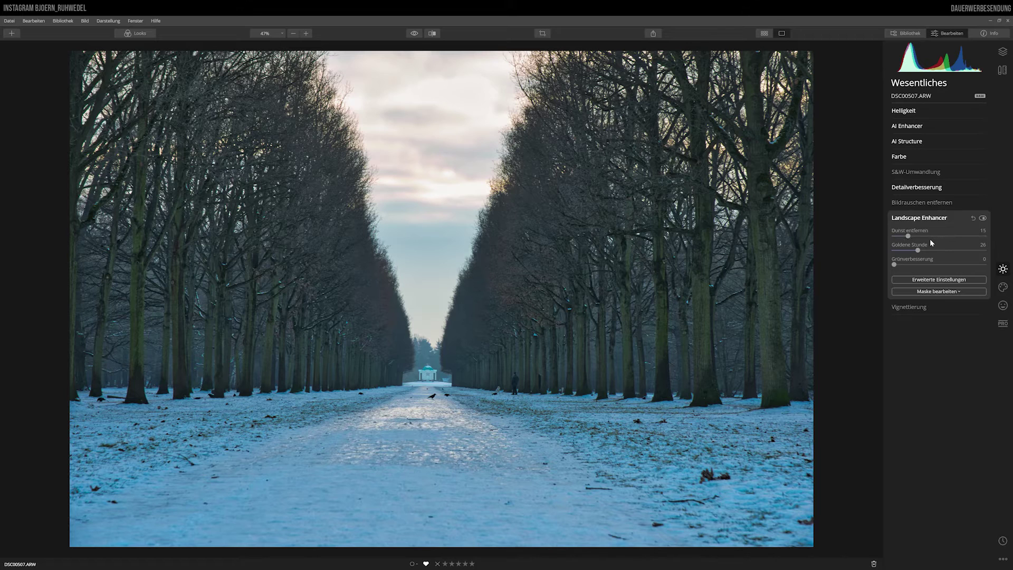
# - Toggle Landscape Enhancer on and off for before/after, leaving it disabled
pyautogui.click(982, 218)
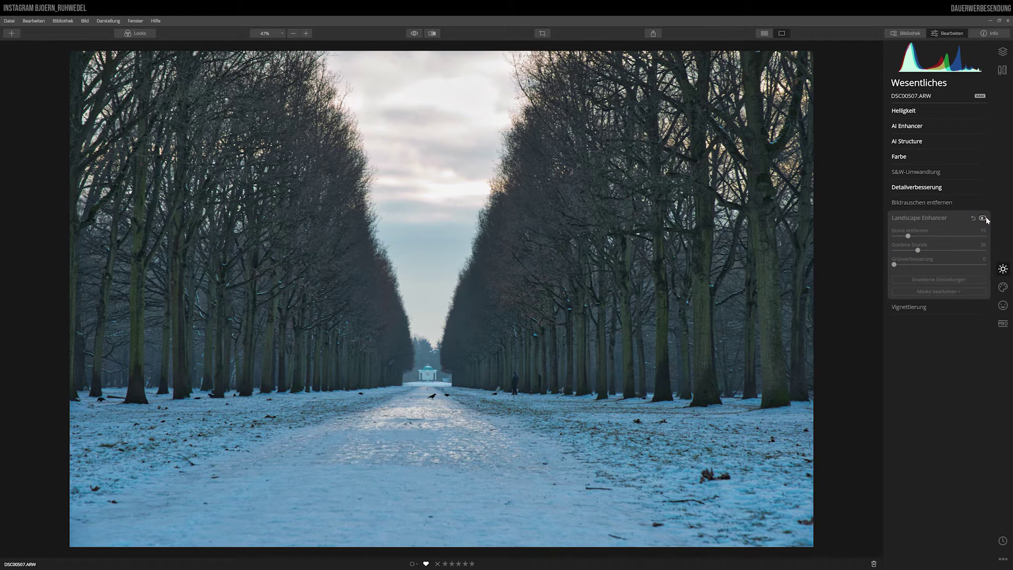
pyautogui.click(983, 219)
pyautogui.click(983, 219)
pyautogui.click(983, 219)
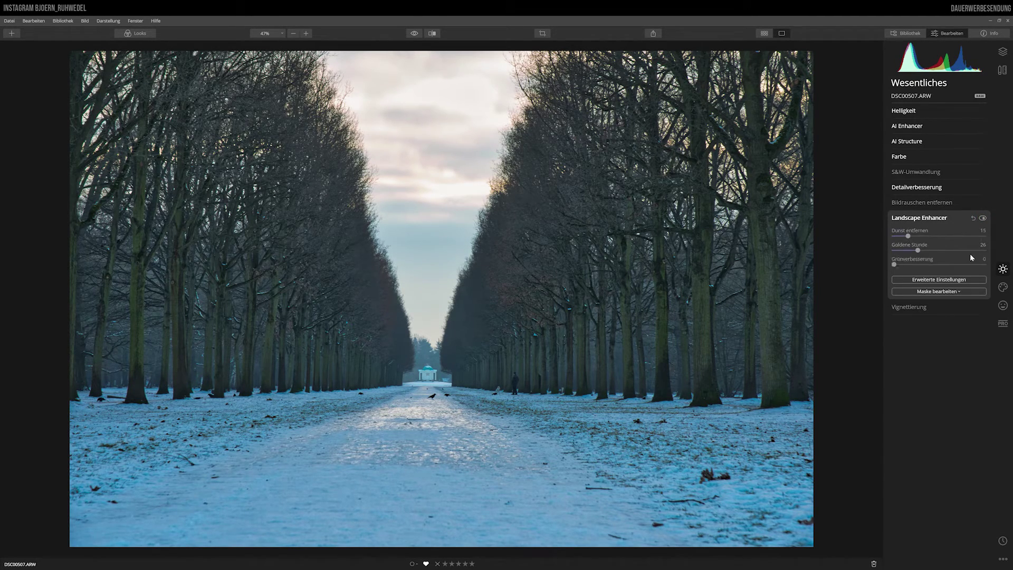
pyautogui.click(982, 219)
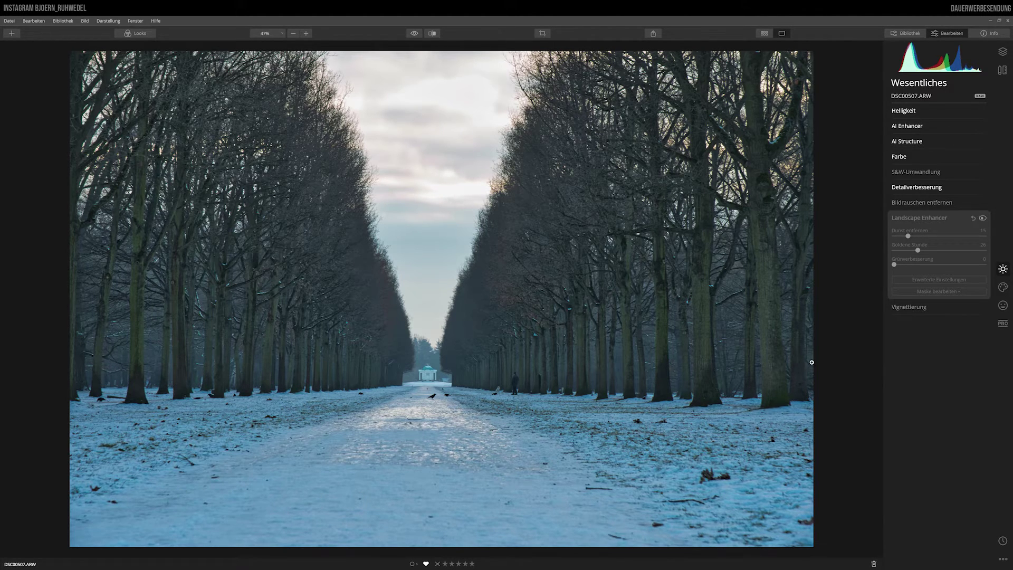
# - Add a vignette of strength -32 and compare it on and off
pyautogui.click(915, 311)
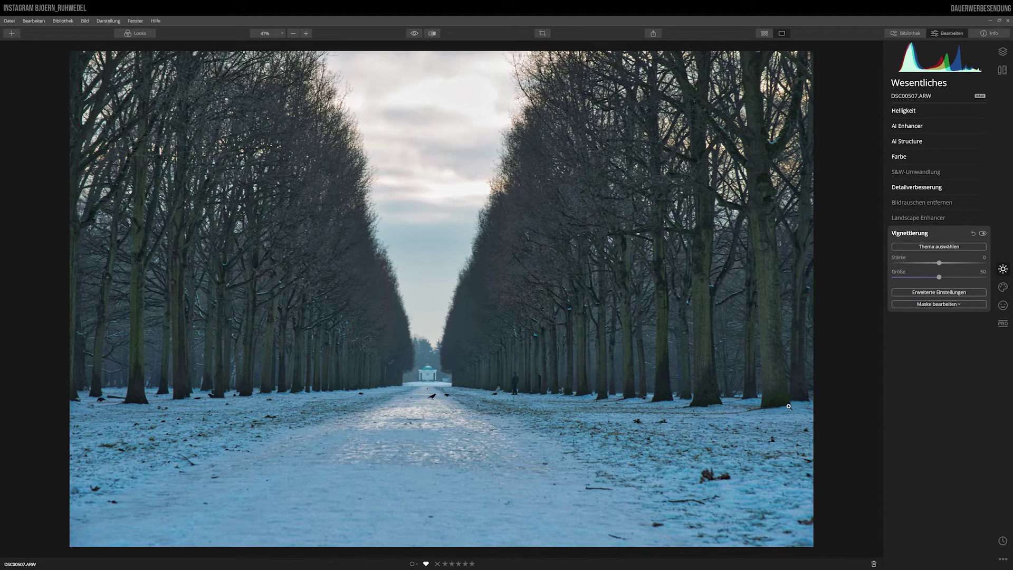
pyautogui.click(943, 247)
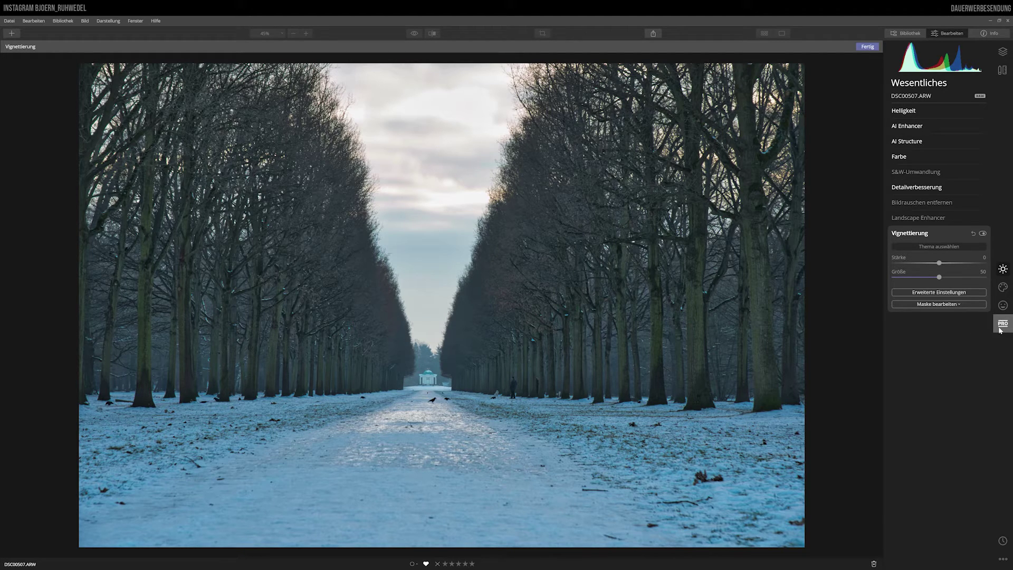
pyautogui.click(947, 247)
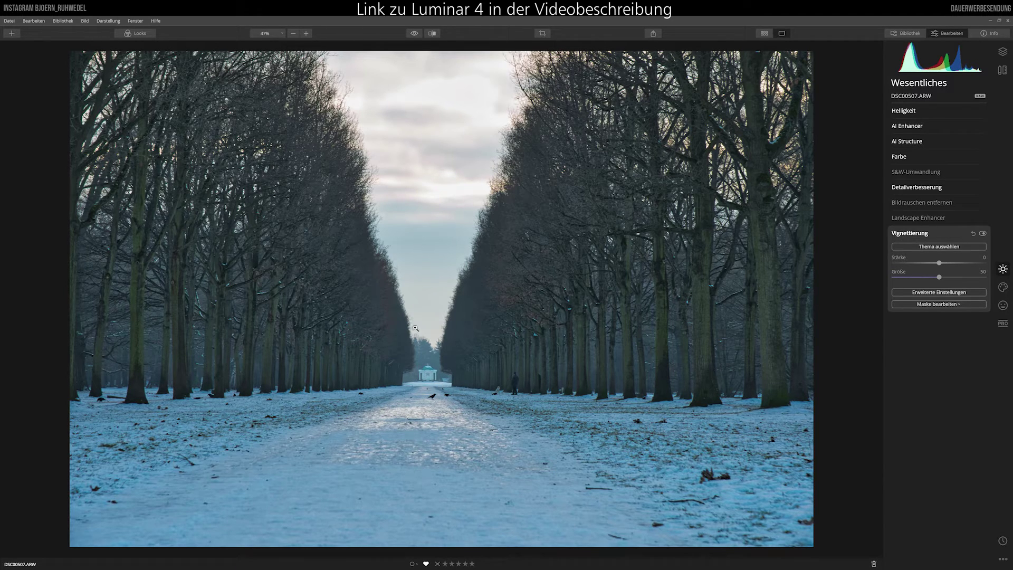
pyautogui.moveTo(940, 262); pyautogui.dragTo(926, 264)
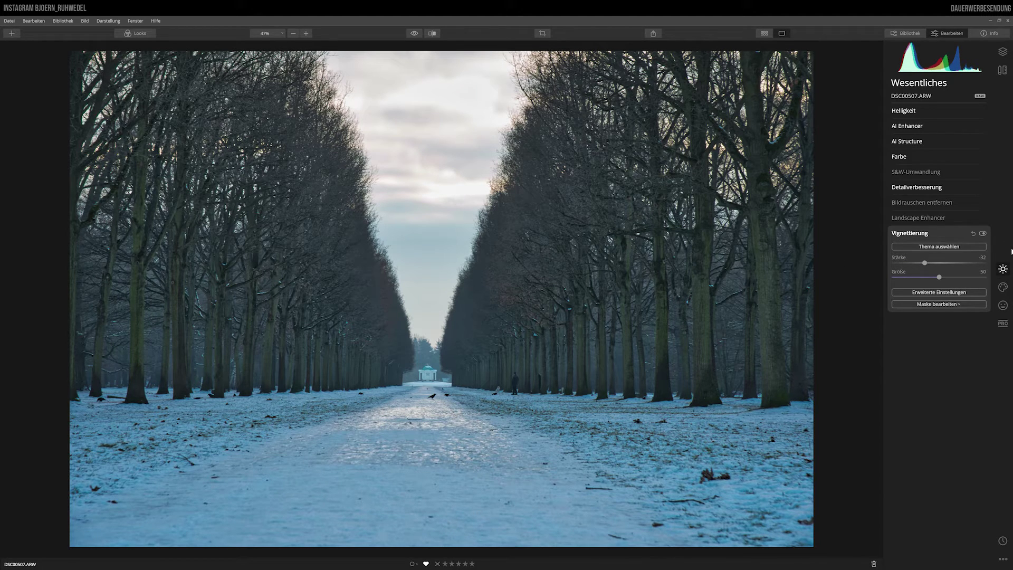
pyautogui.click(983, 234)
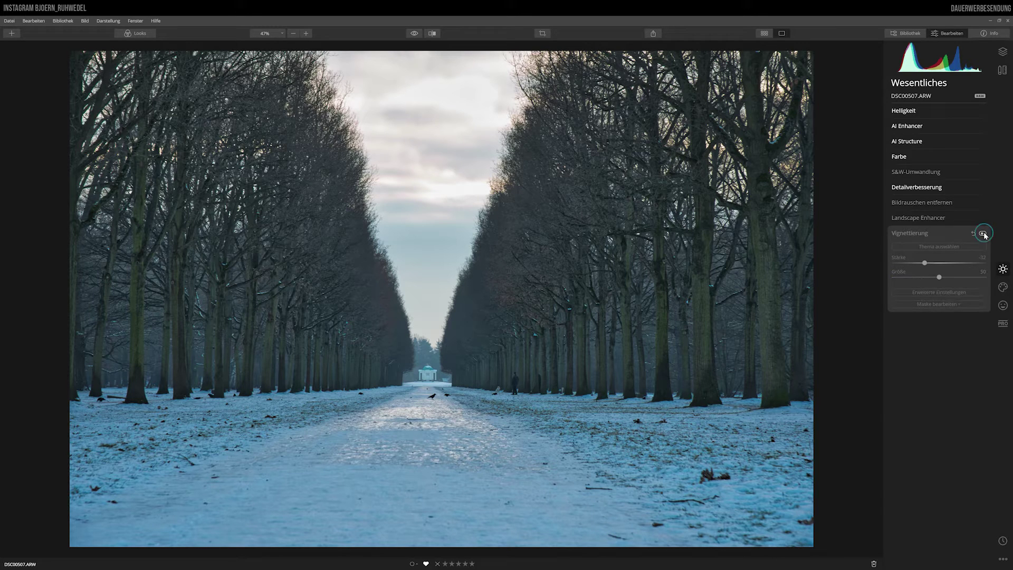
pyautogui.click(983, 233)
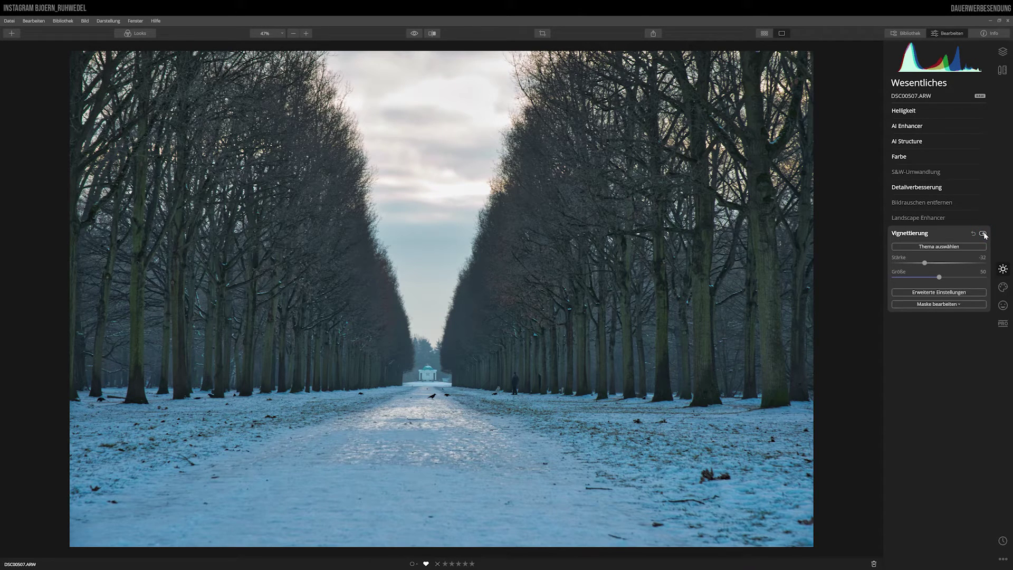
pyautogui.click(983, 233)
pyautogui.click(983, 234)
pyautogui.click(983, 234)
# - Set vignette inner brightness to 10, compare again, and collapse the vignette settings
pyautogui.click(924, 293)
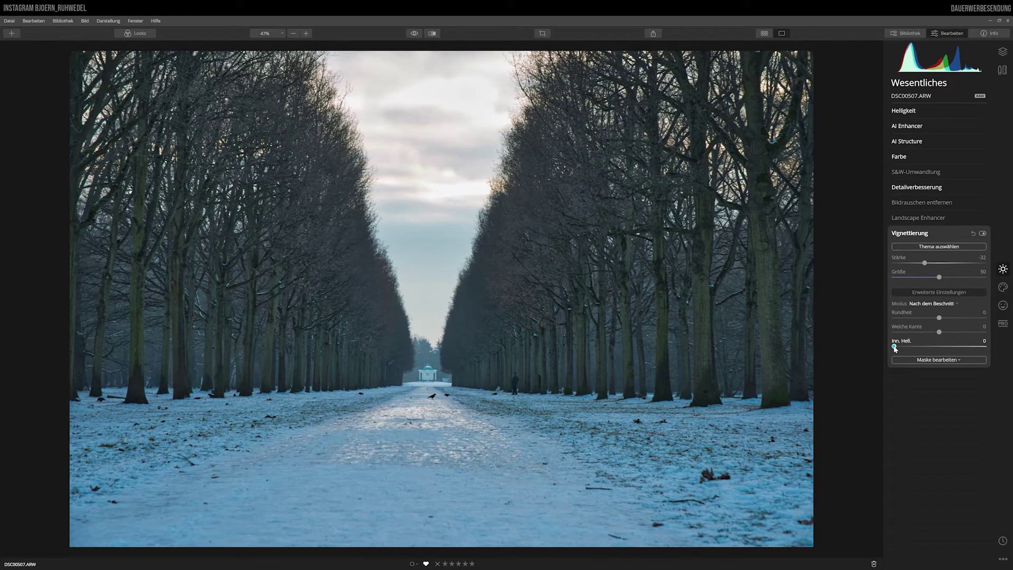
pyautogui.moveTo(895, 346)
pyautogui.mouseDown()
pyautogui.moveTo(949, 346)
pyautogui.moveTo(904, 348)
pyautogui.mouseUp()
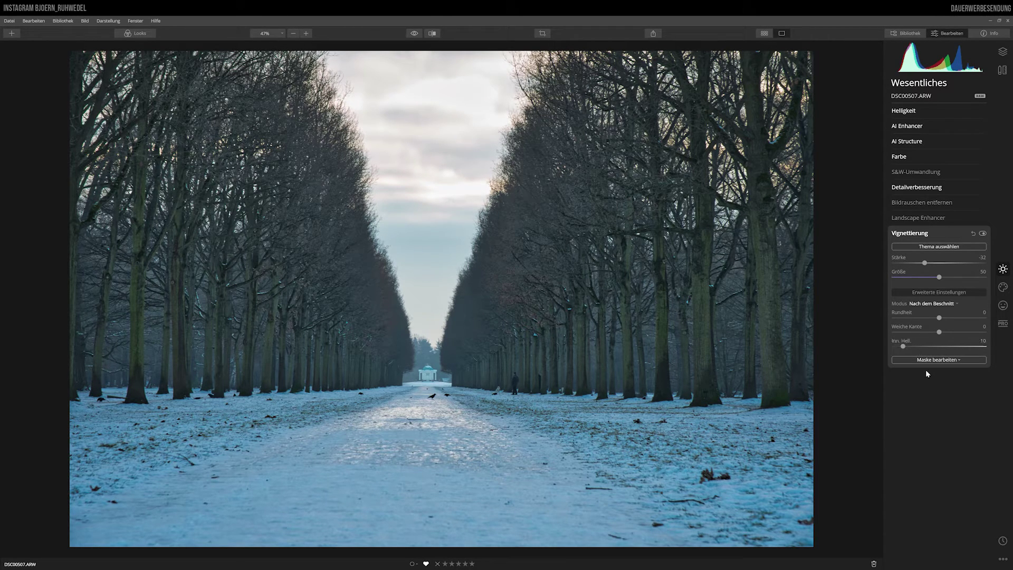
pyautogui.click(983, 234)
pyautogui.click(983, 234)
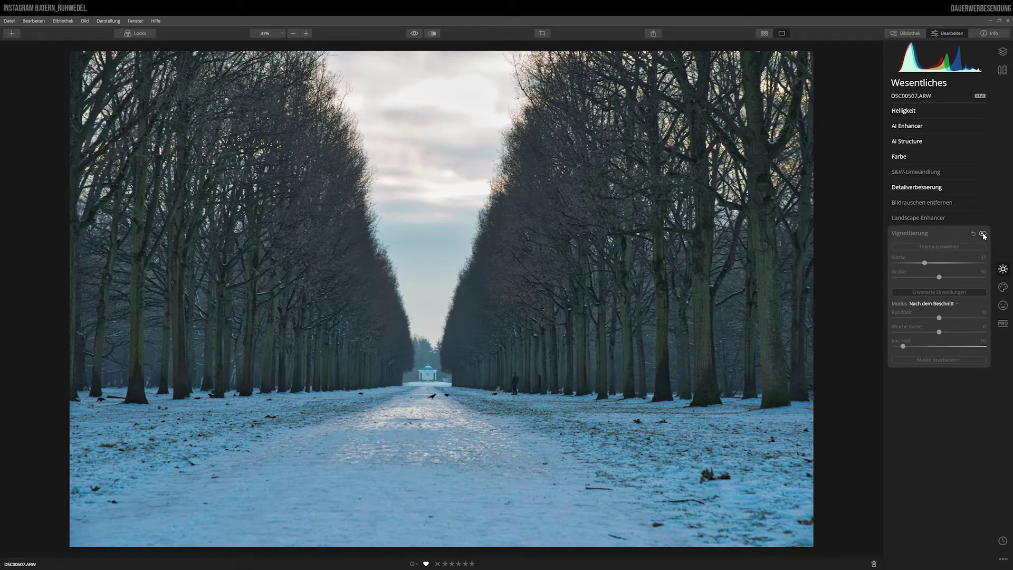
pyautogui.click(983, 234)
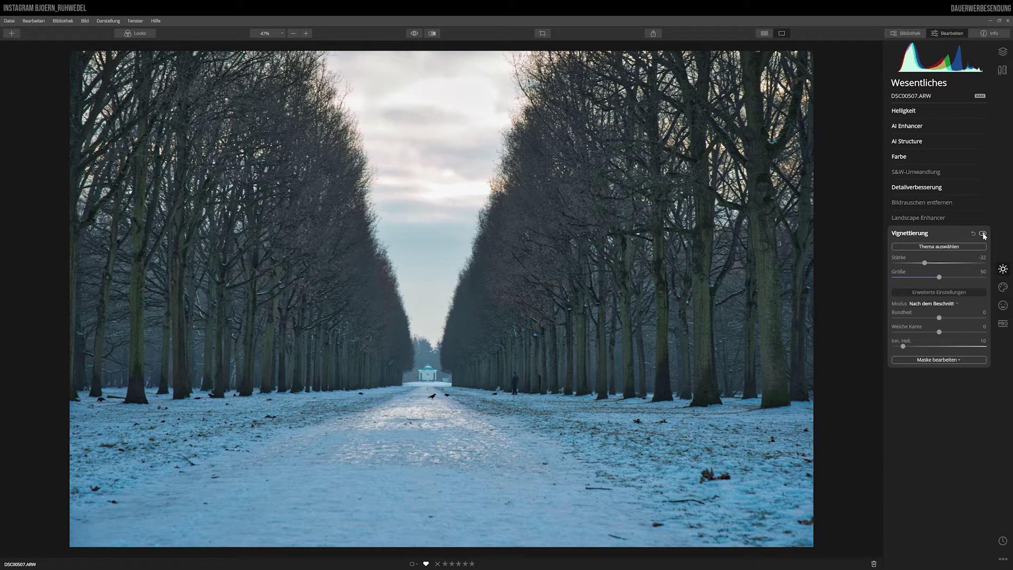
pyautogui.click(983, 233)
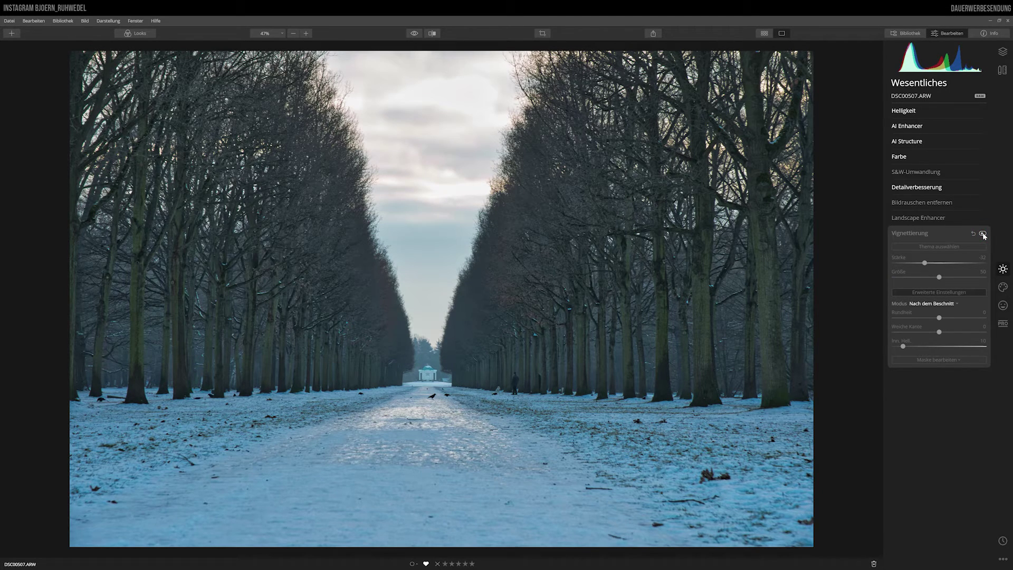
pyautogui.click(983, 233)
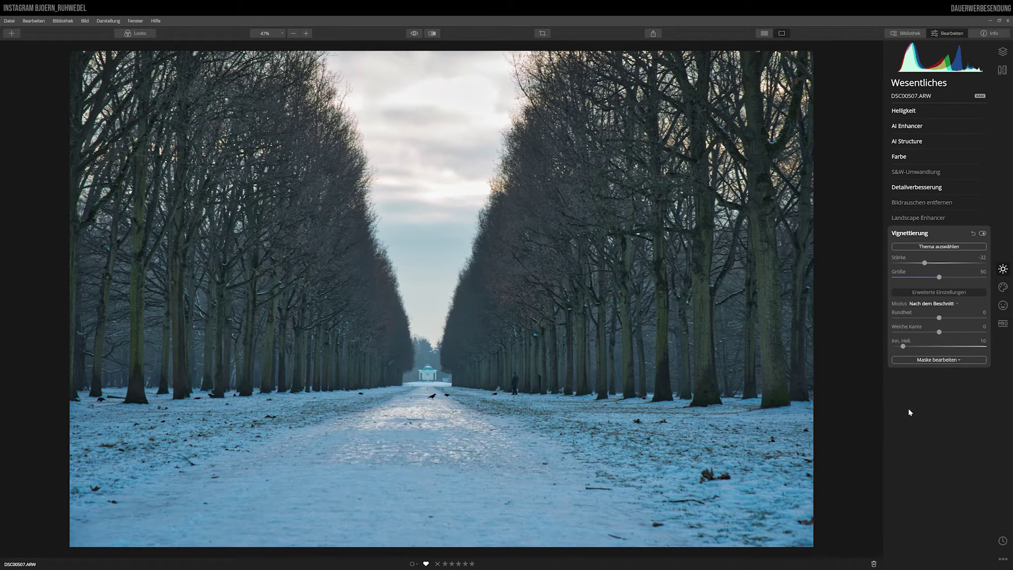
pyautogui.click(924, 233)
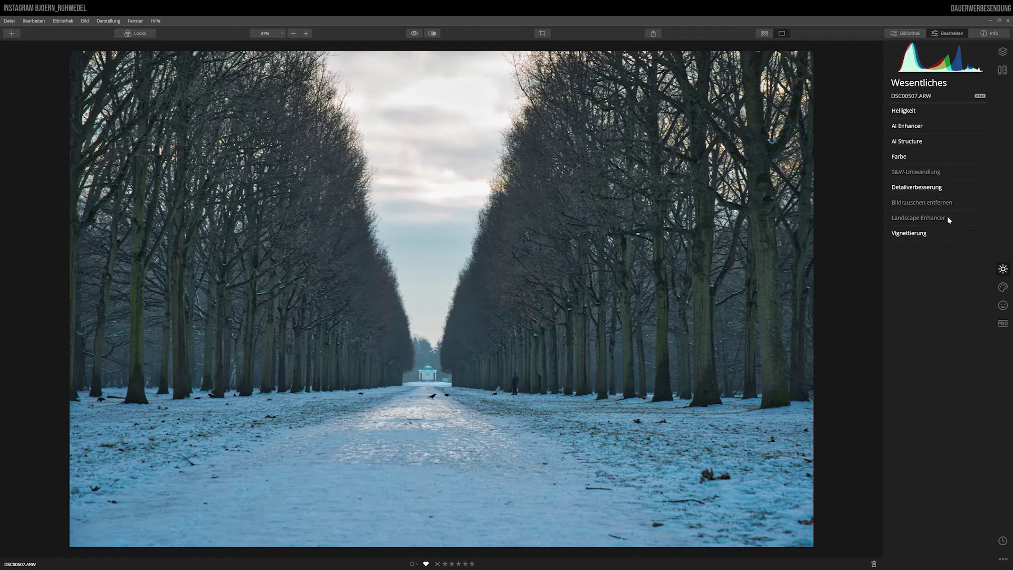
# - In Professional's Advanced Contrast, set highlight contrast 12 and highlight balance -15
pyautogui.click(1002, 323)
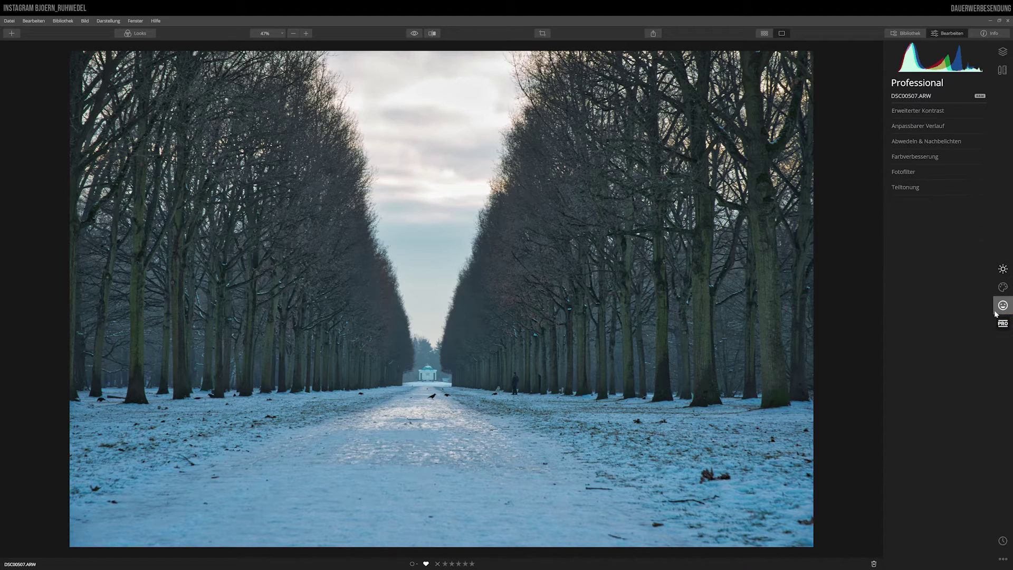
pyautogui.click(916, 110)
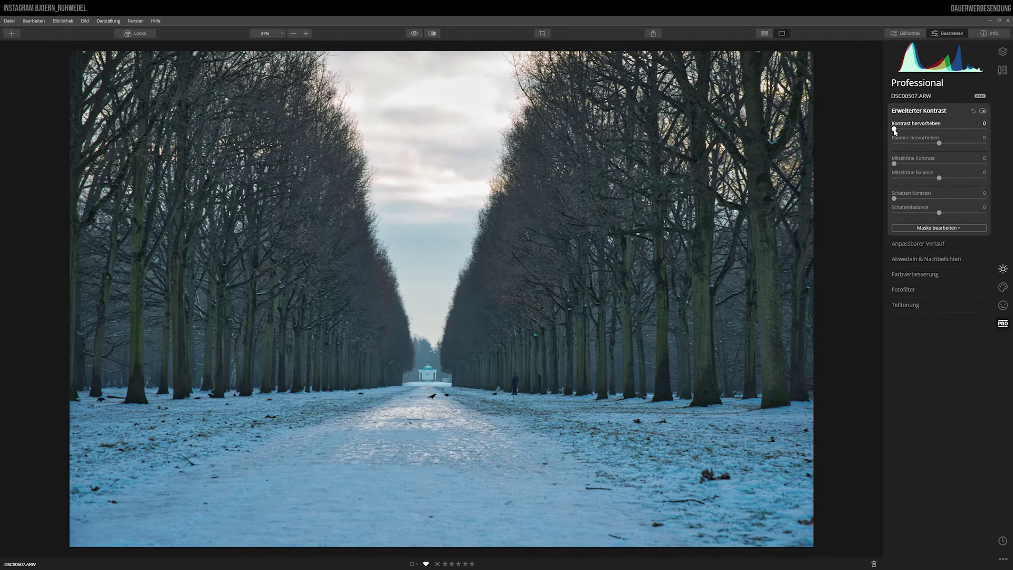
pyautogui.moveTo(894, 129); pyautogui.dragTo(905, 130)
pyautogui.moveTo(939, 143)
pyautogui.mouseDown()
pyautogui.moveTo(895, 148)
pyautogui.moveTo(930, 158)
pyautogui.moveTo(907, 162)
pyautogui.moveTo(922, 153)
pyautogui.mouseUp()
# - Choose the 16:9 aspect ratio, reposition the photo in the crop, and apply it
pyautogui.click(542, 34)
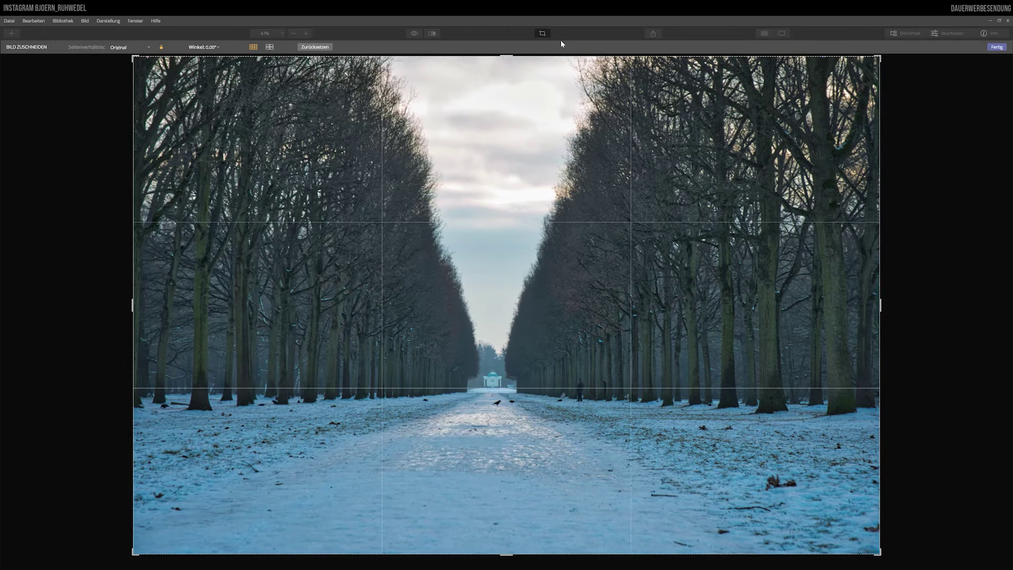
pyautogui.click(113, 50)
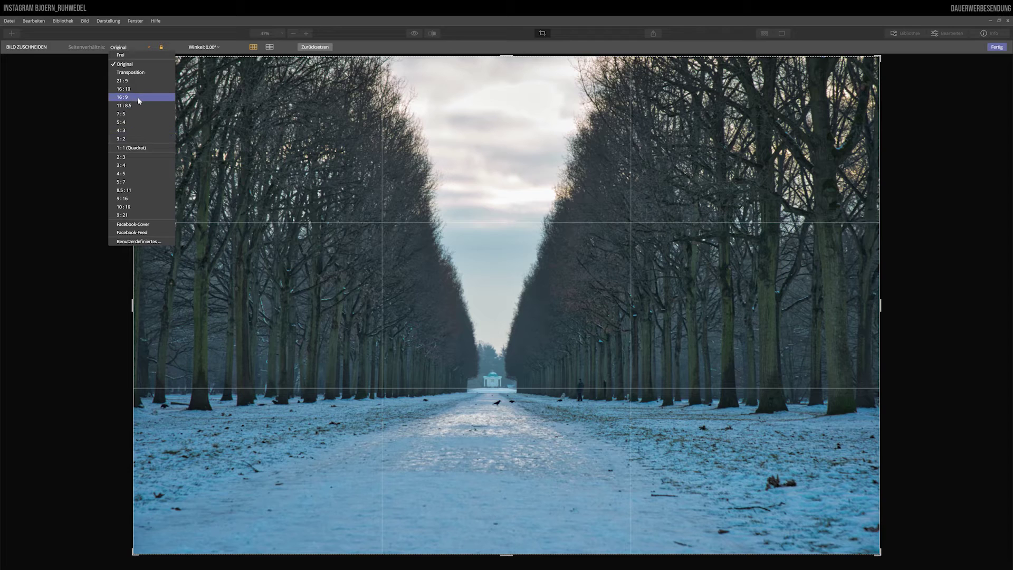
pyautogui.click(133, 98)
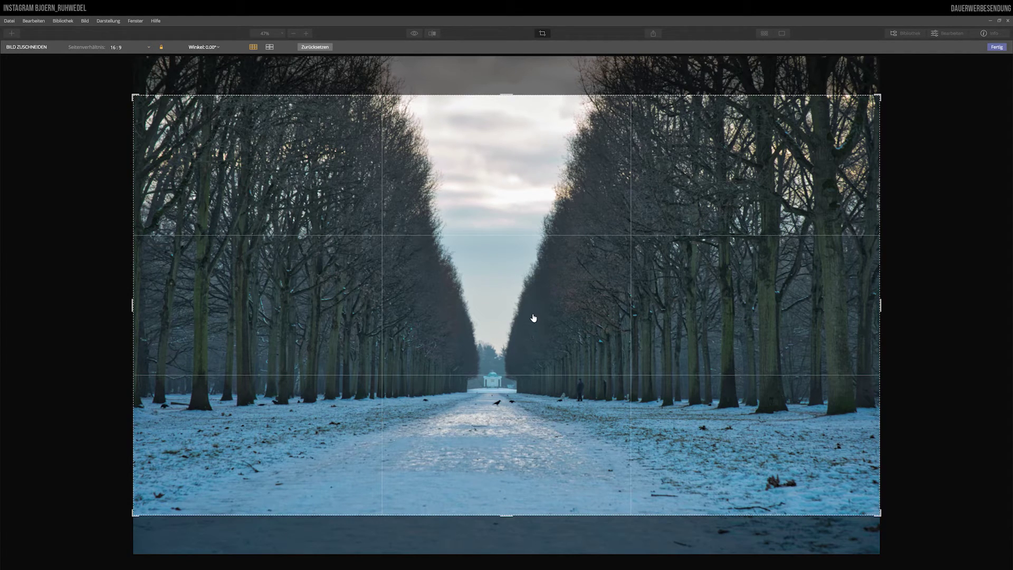
pyautogui.moveTo(533, 317); pyautogui.dragTo(533, 316)
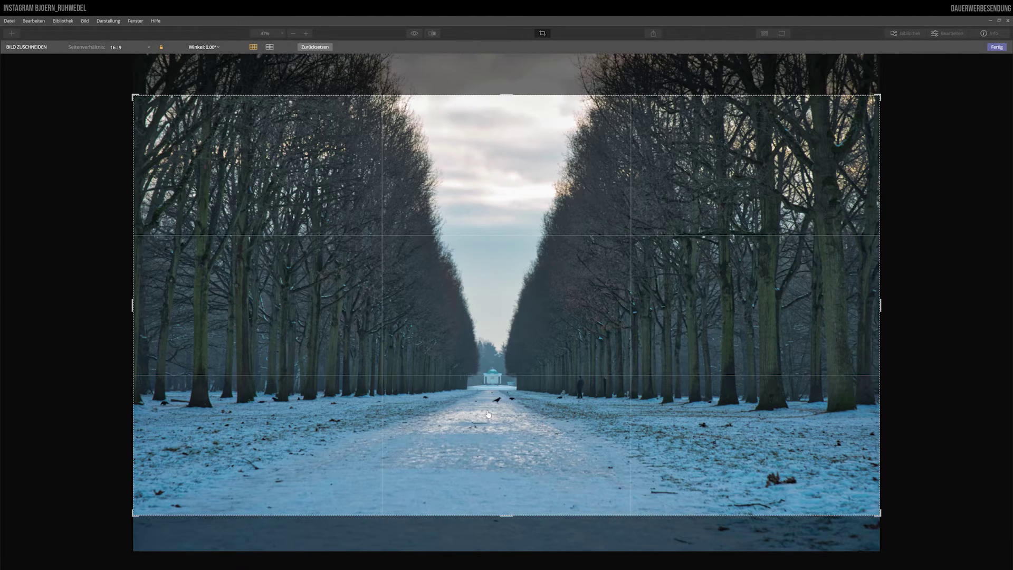
pyautogui.moveTo(488, 414)
pyautogui.mouseDown()
pyautogui.moveTo(479, 441)
pyautogui.moveTo(477, 385)
pyautogui.moveTo(474, 401)
pyautogui.mouseUp()
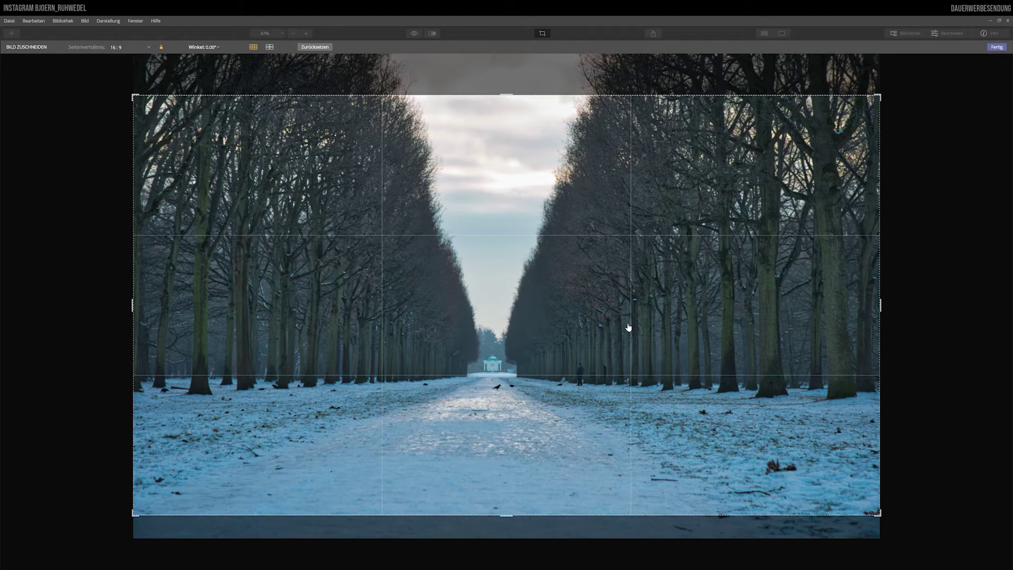
pyautogui.click(996, 47)
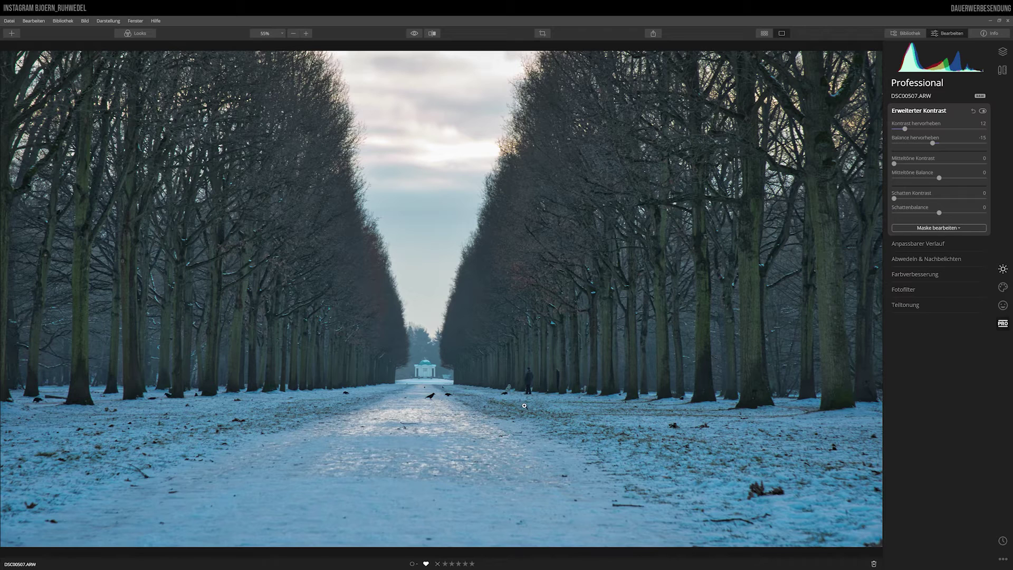
# - Activate the Erase tool from the canvas tools and zoom in on the man and dog
pyautogui.click(1002, 51)
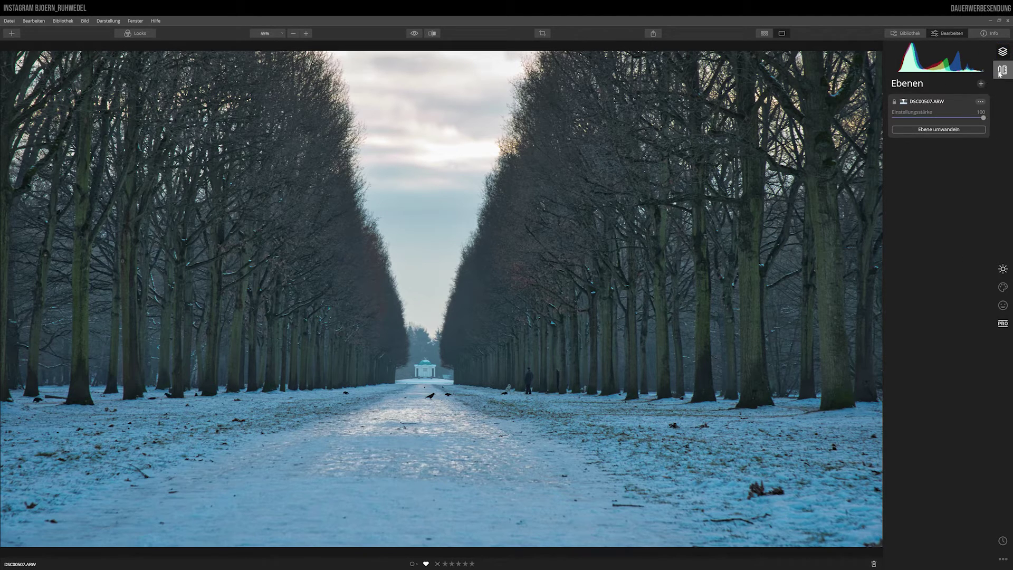
pyautogui.click(1007, 71)
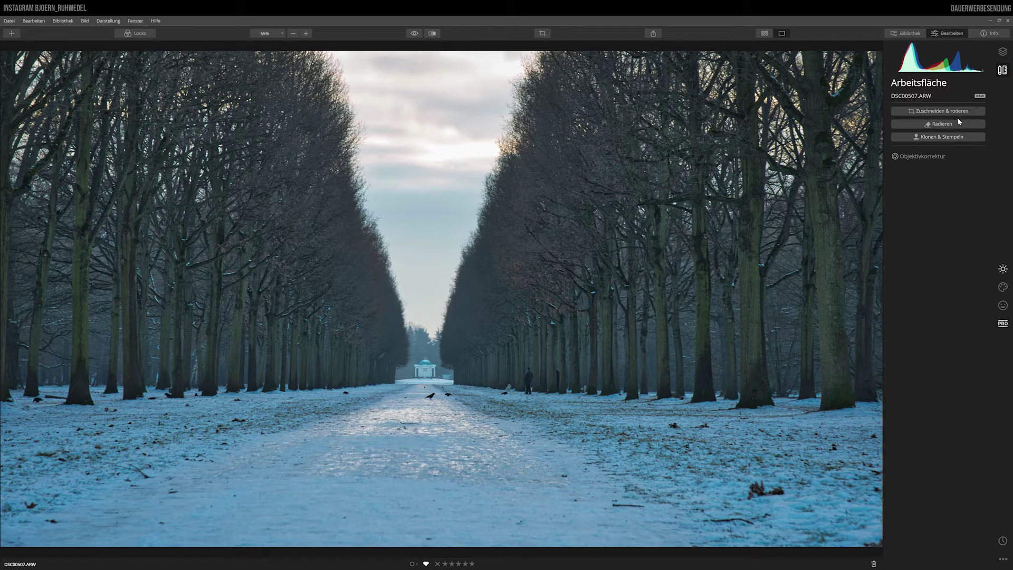
pyautogui.click(940, 125)
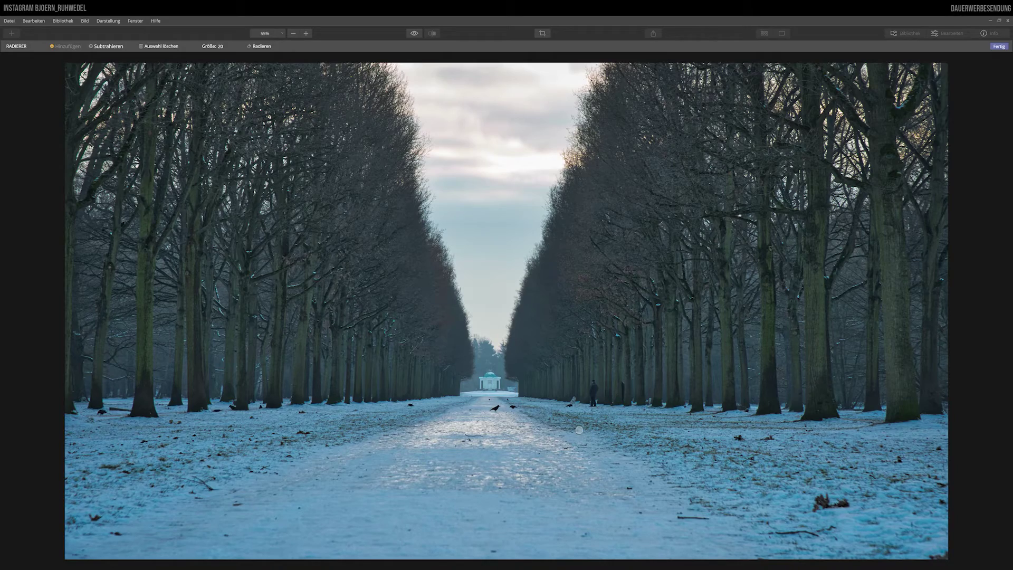
pyautogui.scroll(5, 599, 397)
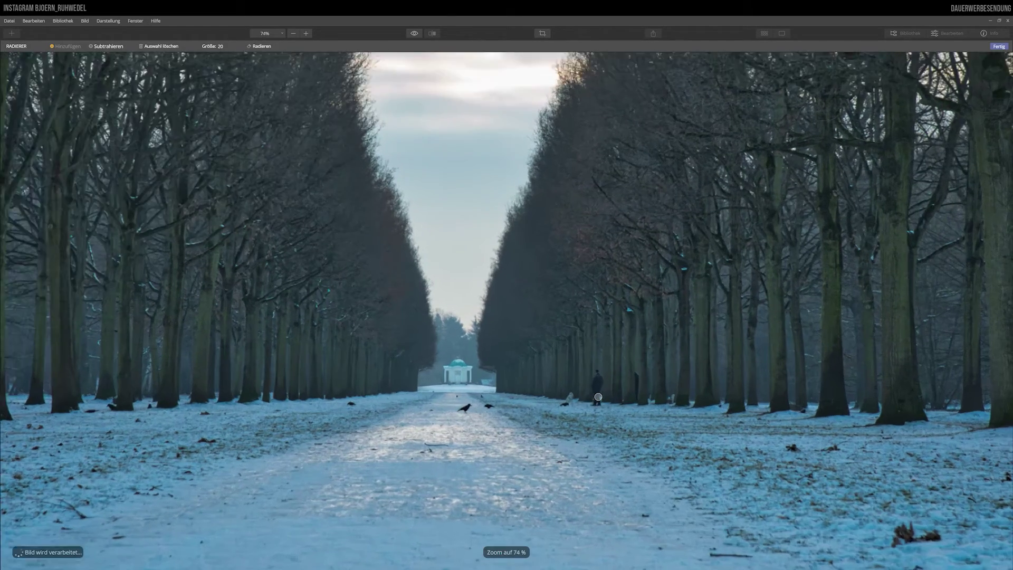
pyautogui.scroll(-1, 589, 408)
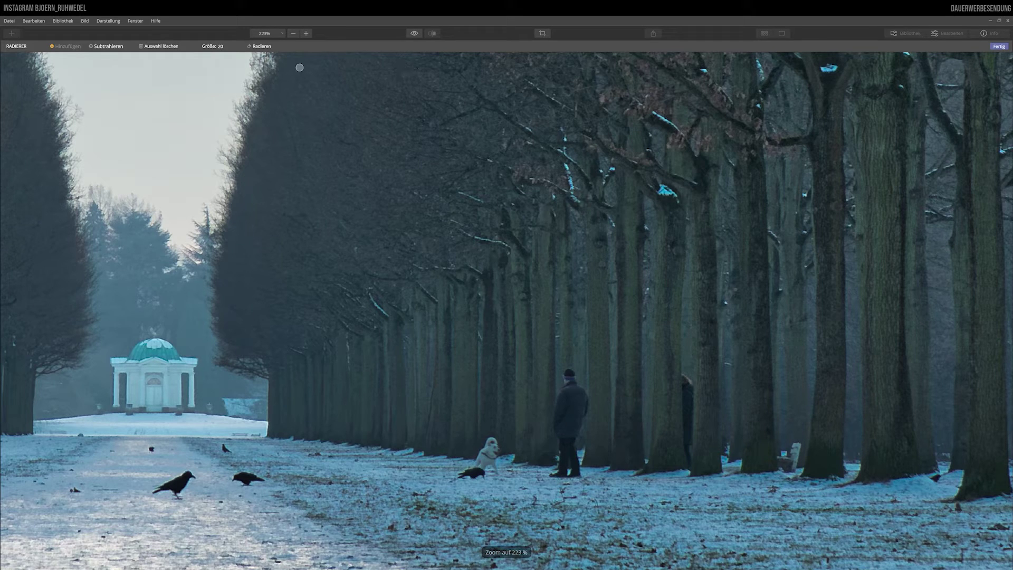
# - Enlarge the eraser brush and erase the man's head in two passes
pyautogui.click(221, 47)
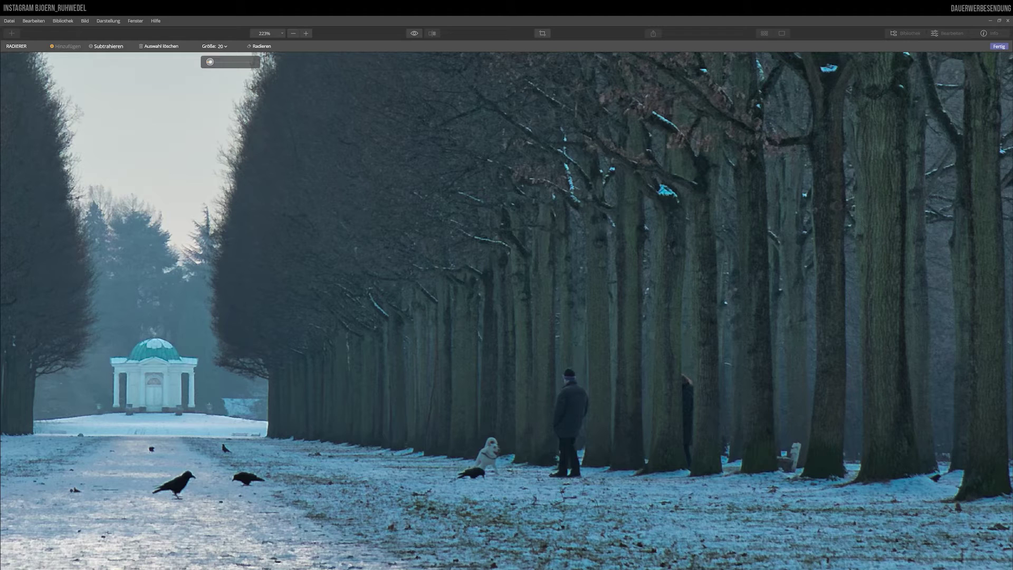
pyautogui.moveTo(210, 62); pyautogui.dragTo(211, 61)
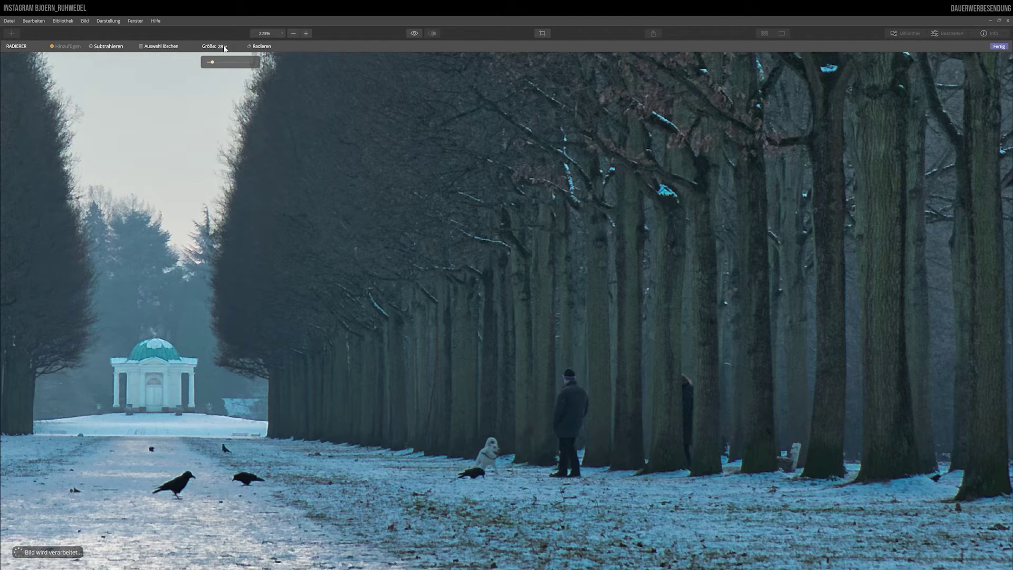
pyautogui.click(224, 48)
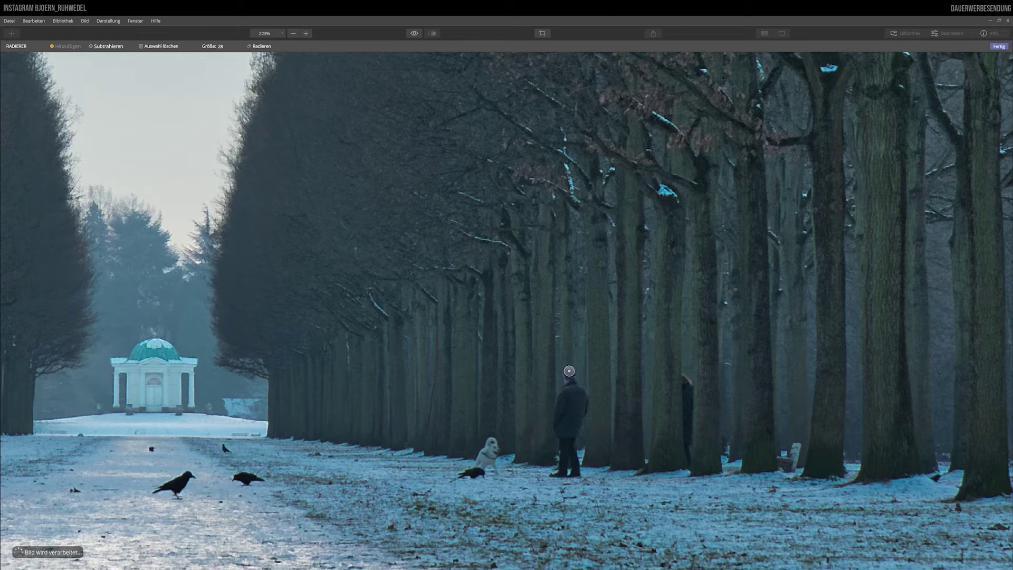
pyautogui.moveTo(569, 371); pyautogui.dragTo(572, 373)
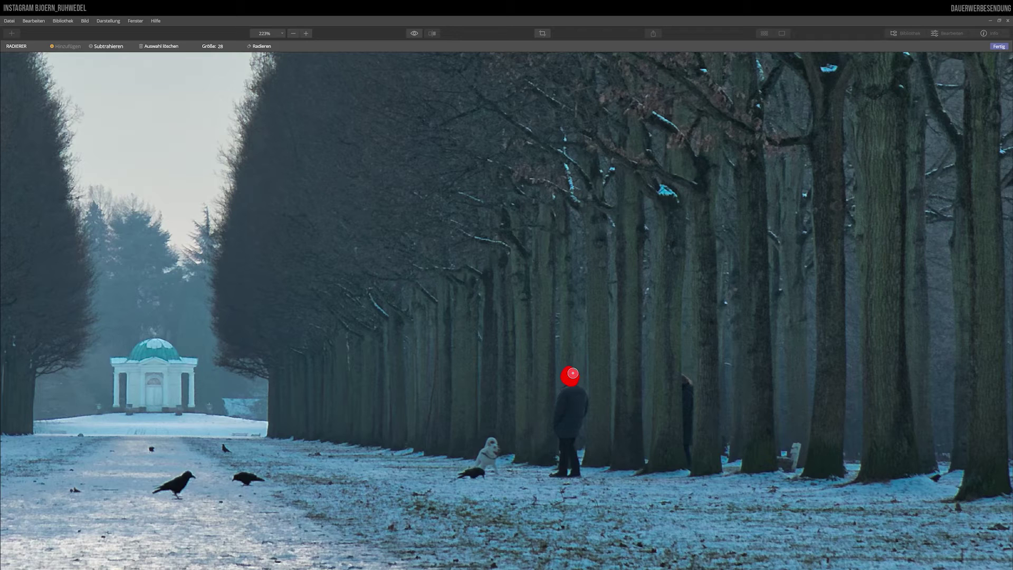
pyautogui.click(262, 46)
pyautogui.moveTo(564, 387)
pyautogui.mouseDown()
pyautogui.moveTo(578, 390)
pyautogui.moveTo(573, 396)
pyautogui.mouseUp()
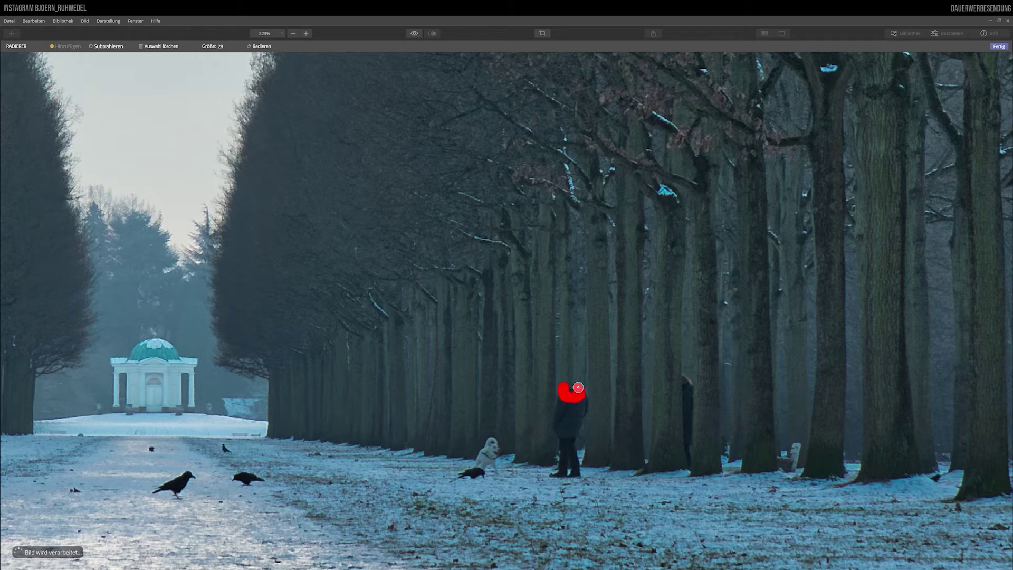
pyautogui.click(259, 46)
# - Erase a stroke down the man's side, shrink the brush to 19, and mark a leftover spot
pyautogui.click(579, 387)
pyautogui.moveTo(579, 386); pyautogui.dragTo(579, 418)
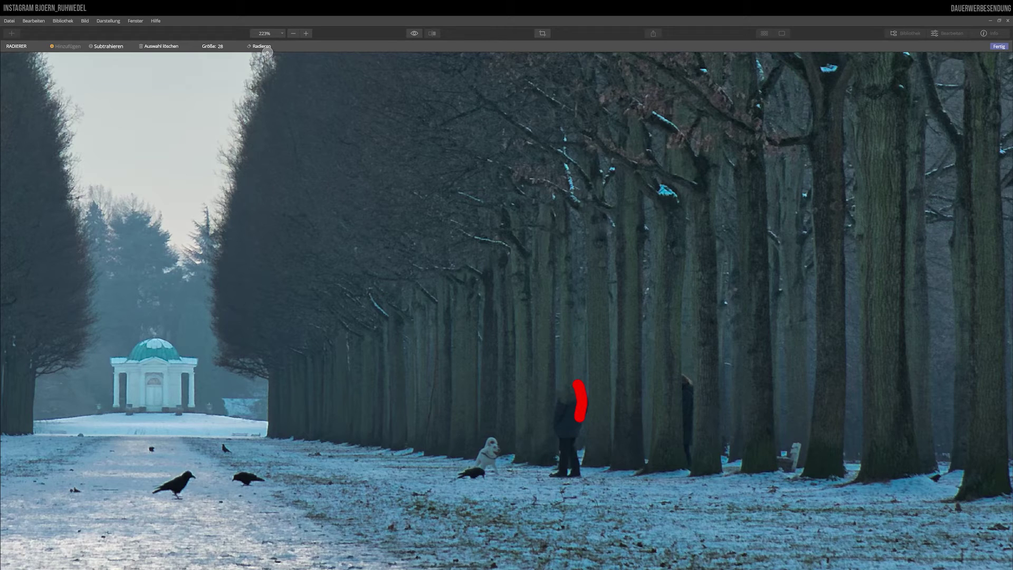
pyautogui.click(262, 46)
pyautogui.click(212, 48)
pyautogui.moveTo(557, 388); pyautogui.dragTo(560, 410)
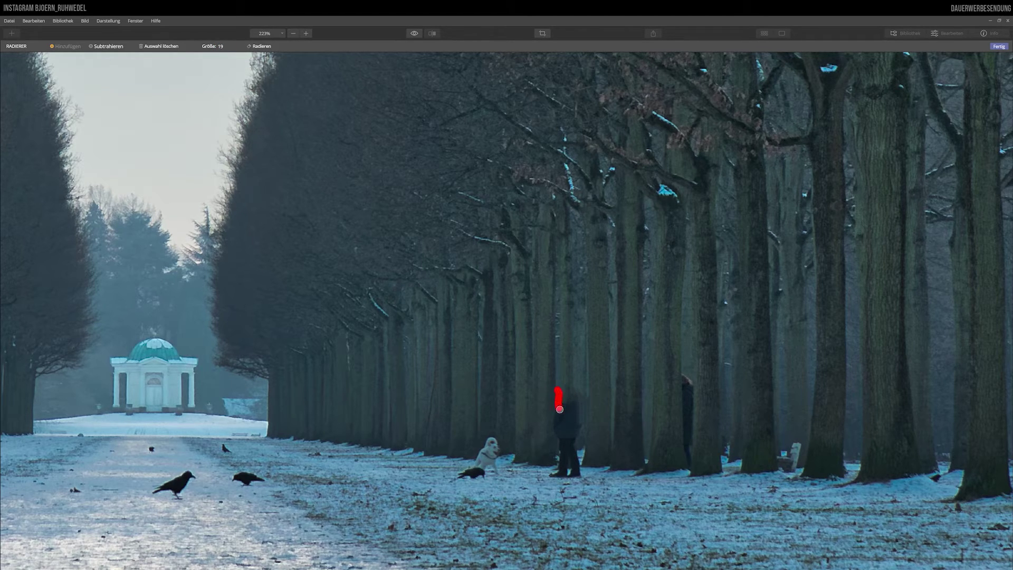
# - Erase the leftover head spot, then the man's shoulder, torso and lower body
pyautogui.click(268, 46)
pyautogui.moveTo(577, 391)
pyautogui.mouseDown()
pyautogui.moveTo(577, 429)
pyautogui.moveTo(566, 434)
pyautogui.moveTo(552, 417)
pyautogui.moveTo(557, 404)
pyautogui.mouseUp()
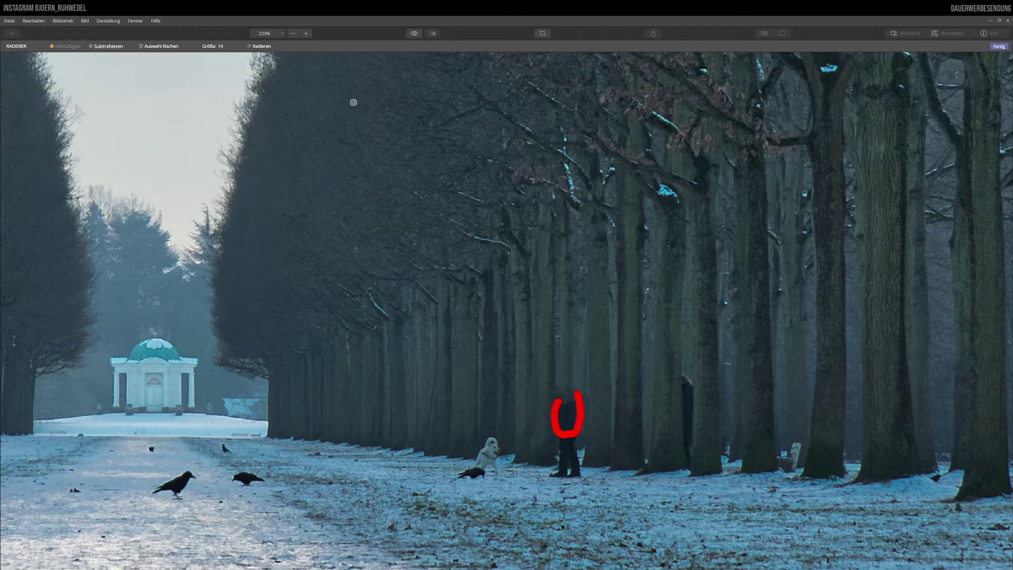
pyautogui.click(260, 46)
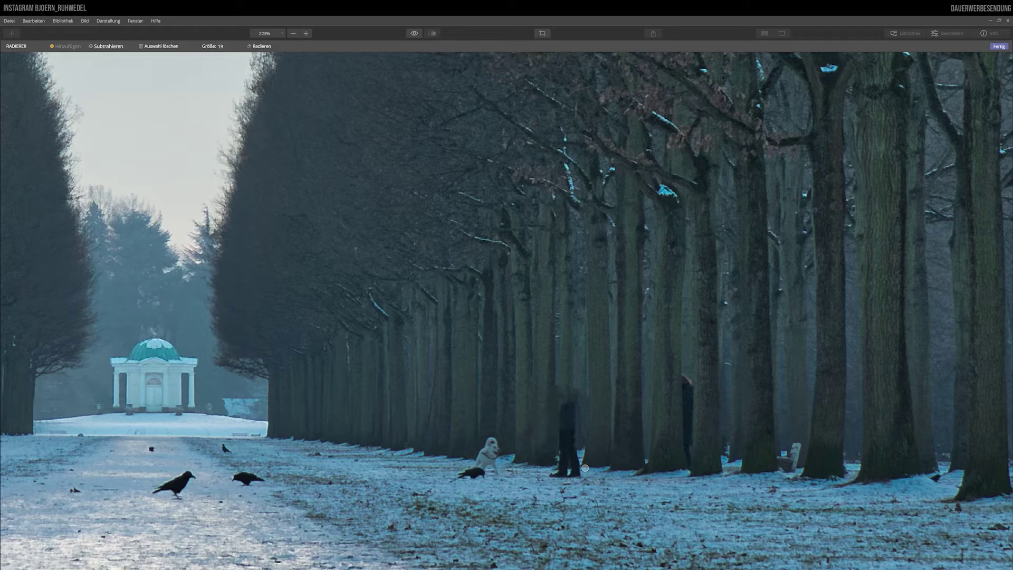
pyautogui.moveTo(570, 406); pyautogui.dragTo(567, 408)
pyautogui.click(260, 48)
pyautogui.moveTo(562, 421)
pyautogui.mouseDown()
pyautogui.moveTo(565, 438)
pyautogui.moveTo(572, 417)
pyautogui.moveTo(572, 443)
pyautogui.moveTo(567, 425)
pyautogui.mouseUp()
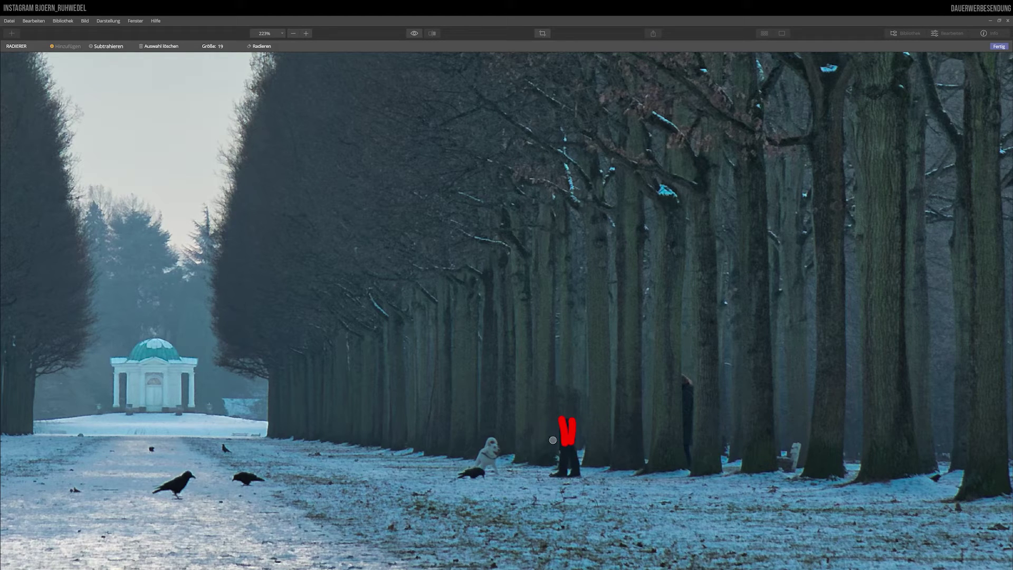
pyautogui.click(262, 46)
# - Erase the figure's remaining legs and last leftover spots, then view the whole photo
pyautogui.moveTo(564, 451); pyautogui.dragTo(563, 451)
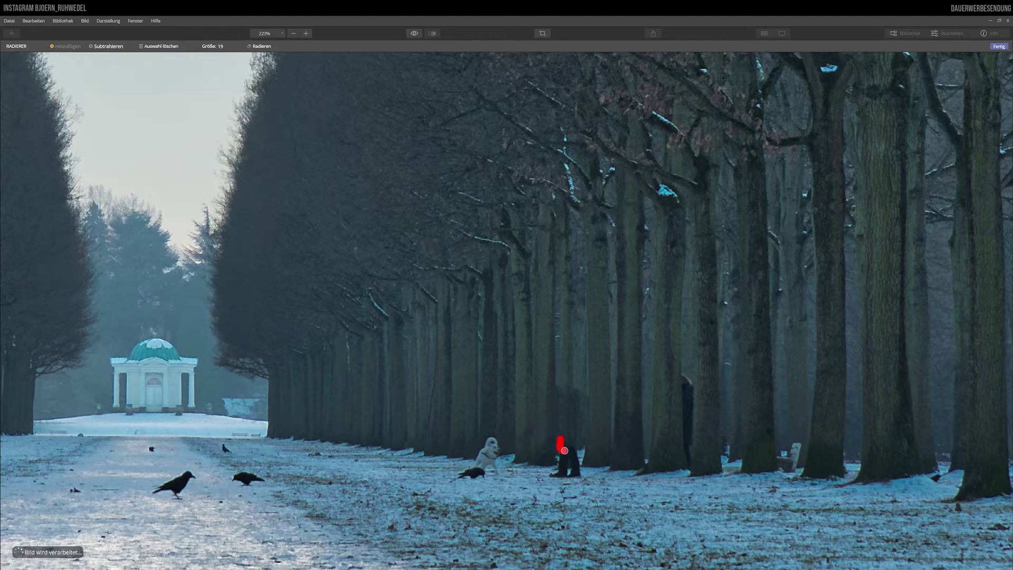
pyautogui.click(262, 49)
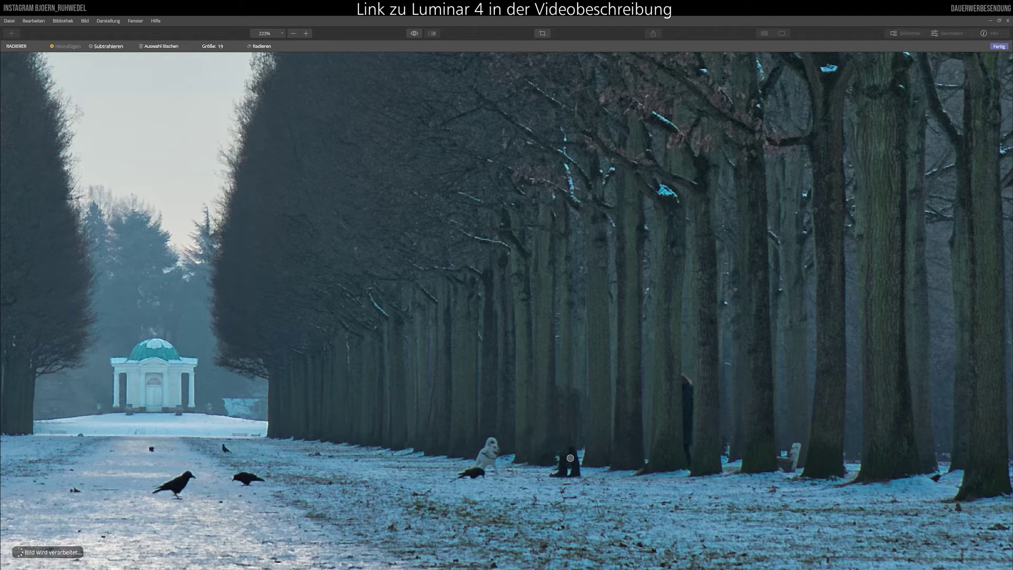
pyautogui.moveTo(571, 445)
pyautogui.mouseDown()
pyautogui.moveTo(579, 470)
pyautogui.moveTo(576, 456)
pyautogui.mouseUp()
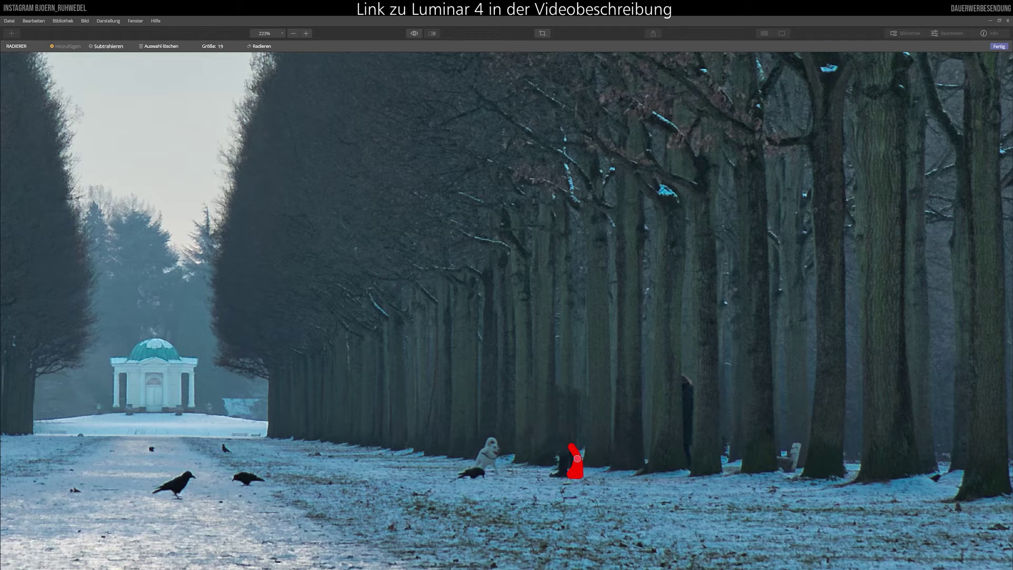
pyautogui.click(259, 47)
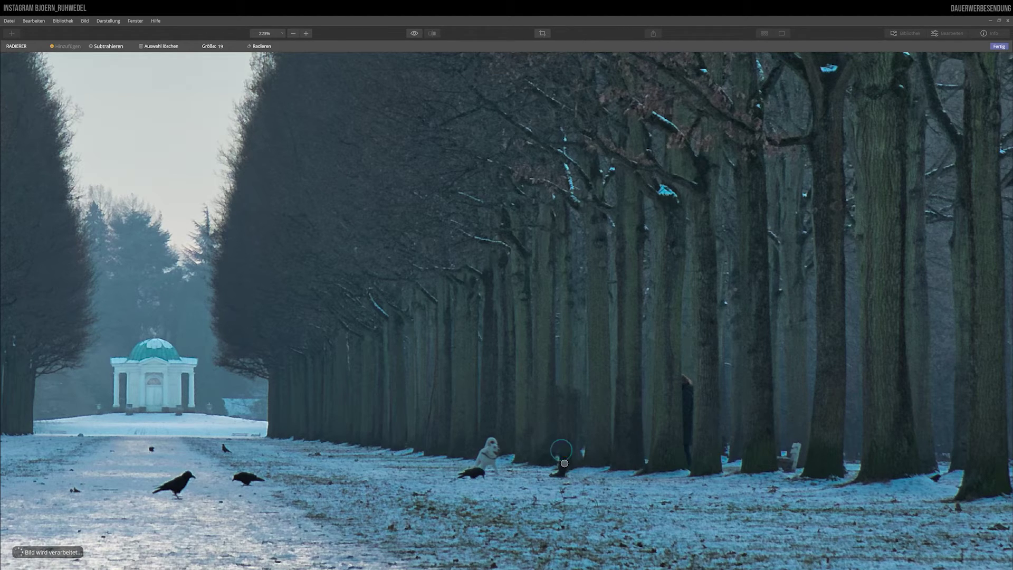
pyautogui.moveTo(564, 463); pyautogui.dragTo(565, 455)
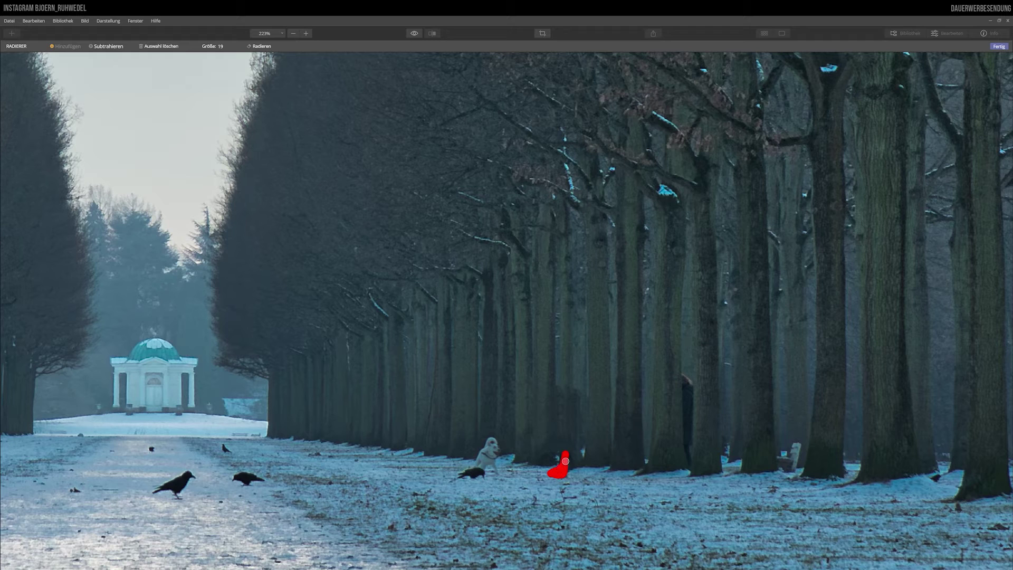
pyautogui.click(263, 46)
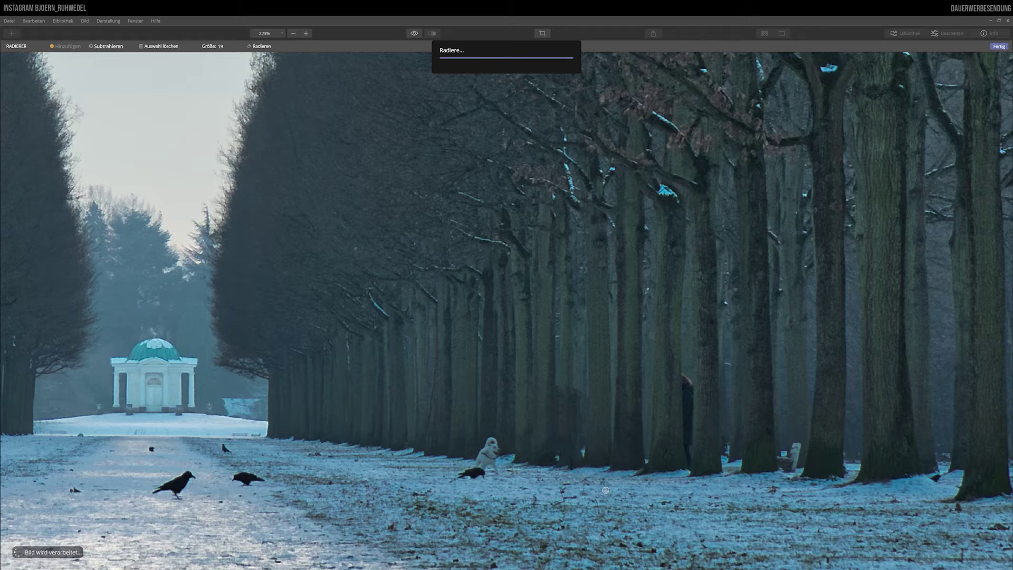
pyautogui.moveTo(570, 456); pyautogui.dragTo(571, 469)
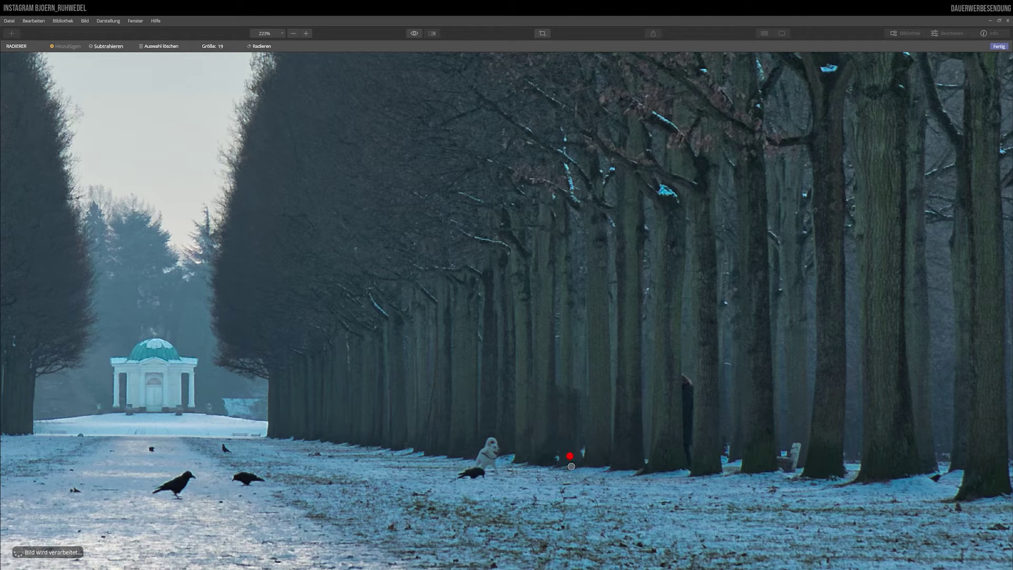
pyautogui.click(258, 46)
pyautogui.hotkey('ctrl', '0')
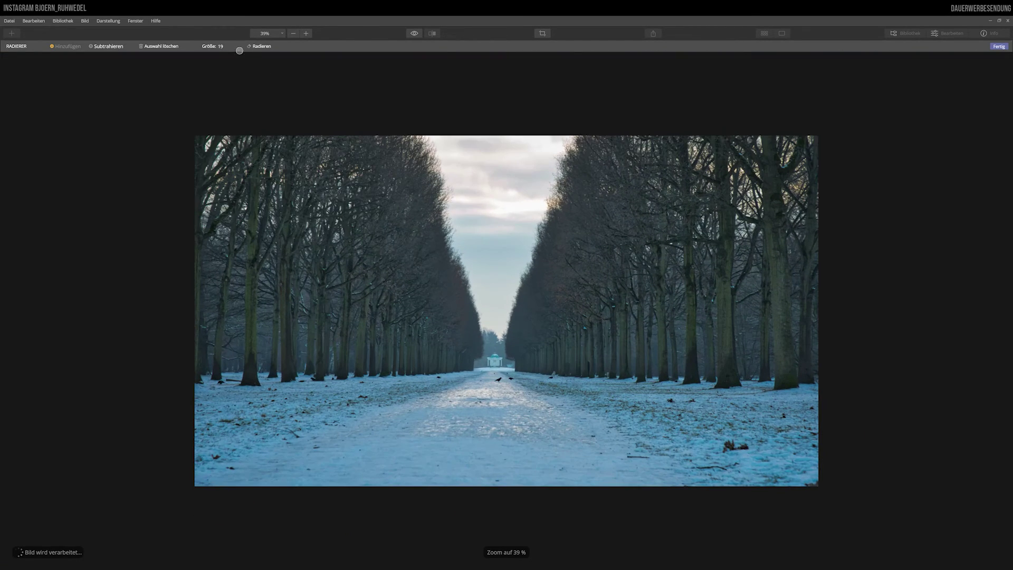
# - Set the zoom to 55% so the snowy avenue photo fills the window
pyautogui.click(267, 33)
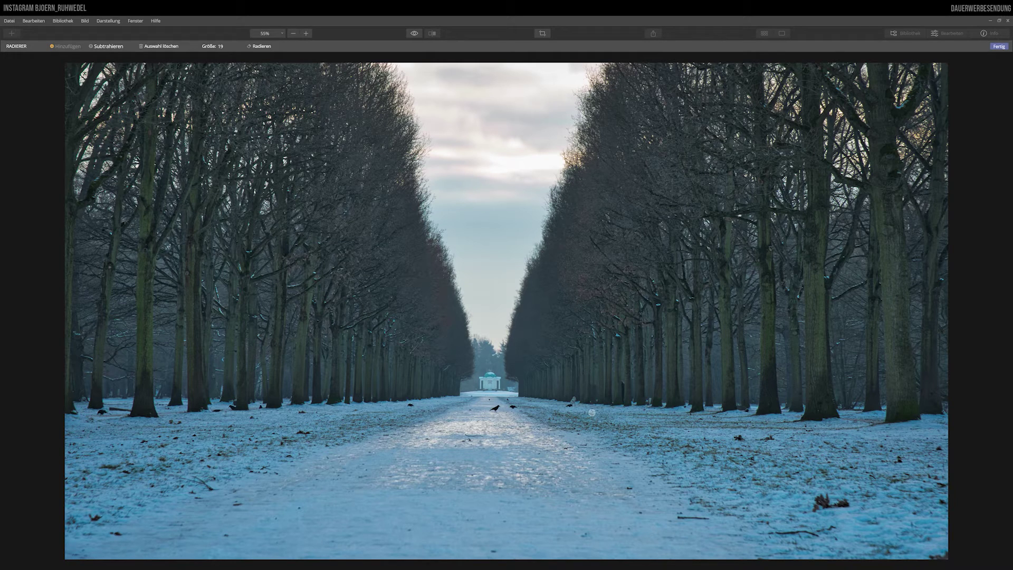
# - Zoom in and erase the dark figure standing against the right-hand tree trunk
pyautogui.scroll(3, 617, 380)
pyautogui.scroll(2, 629, 377)
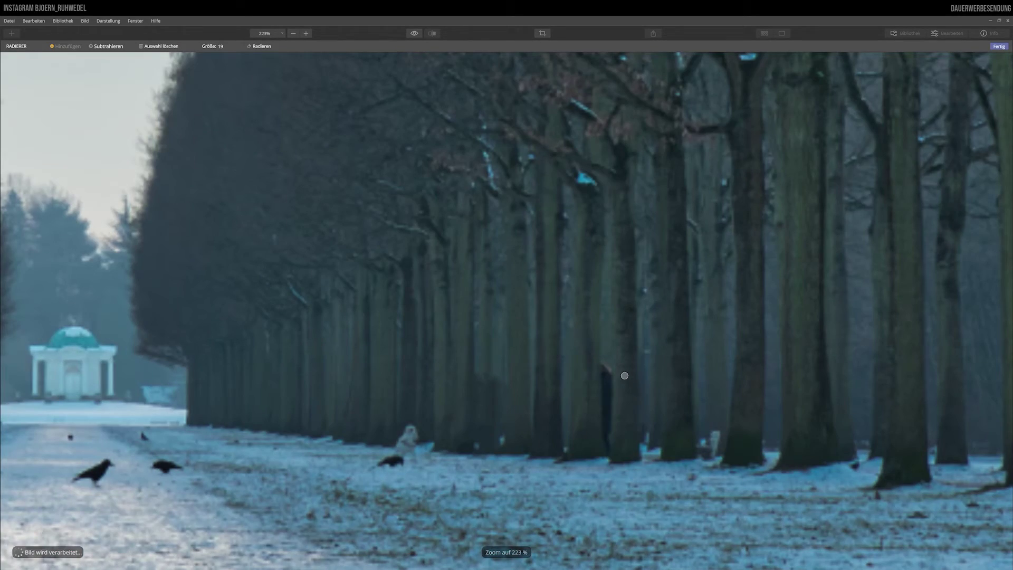
pyautogui.scroll(2, 622, 381)
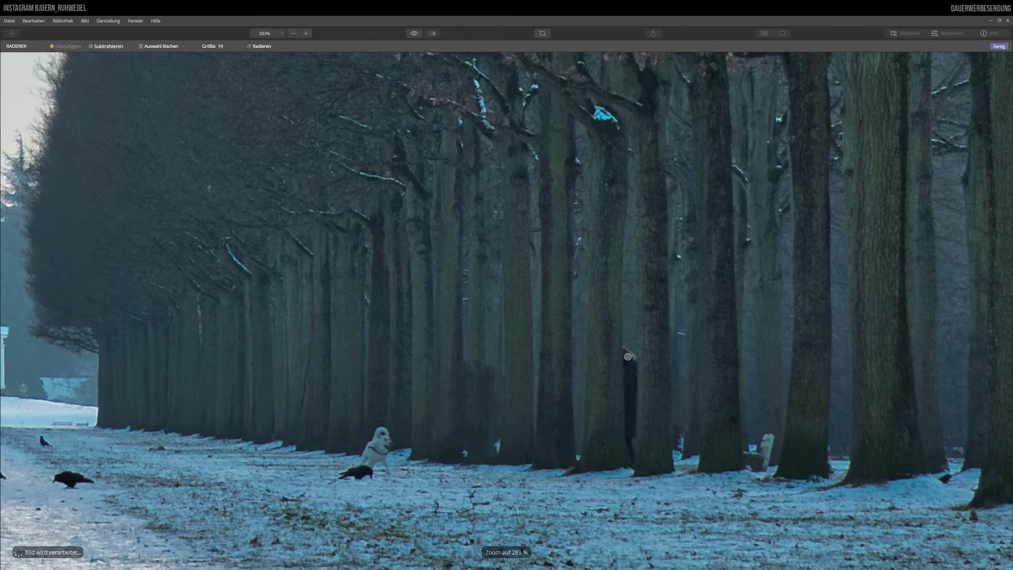
pyautogui.scroll(-1, 627, 357)
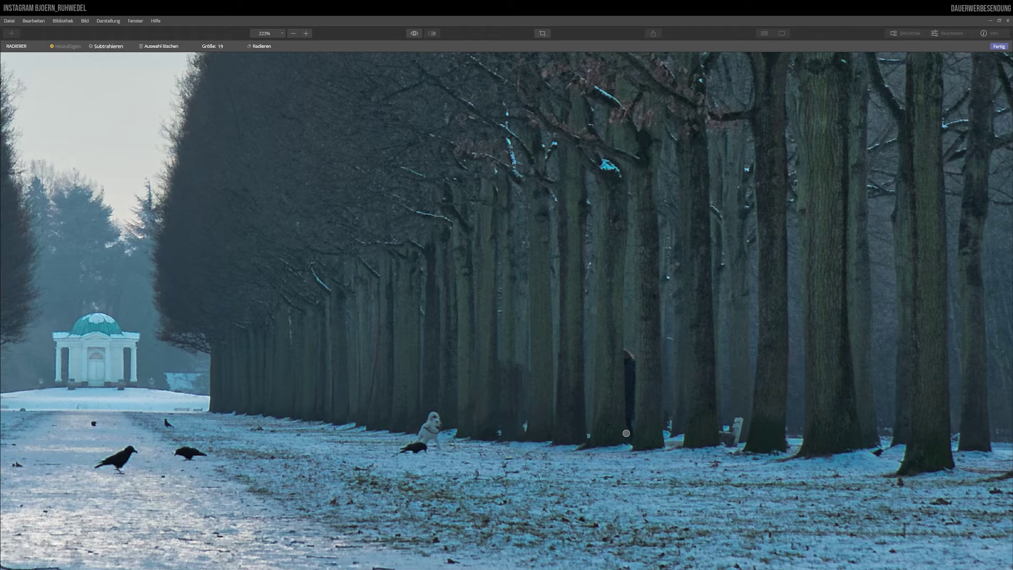
pyautogui.moveTo(632, 434); pyautogui.dragTo(630, 429)
pyautogui.moveTo(631, 397); pyautogui.dragTo(633, 359)
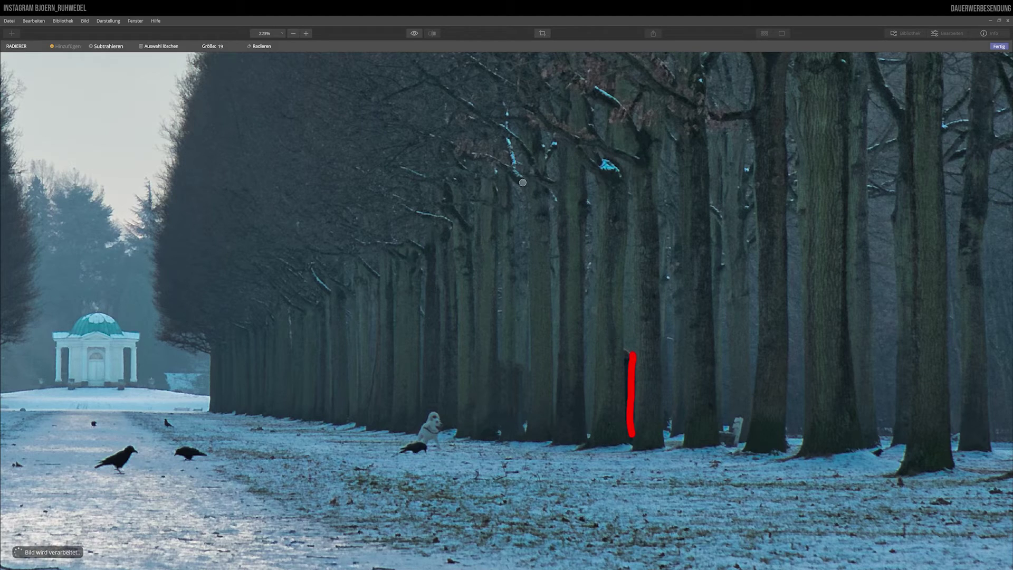
pyautogui.click(261, 47)
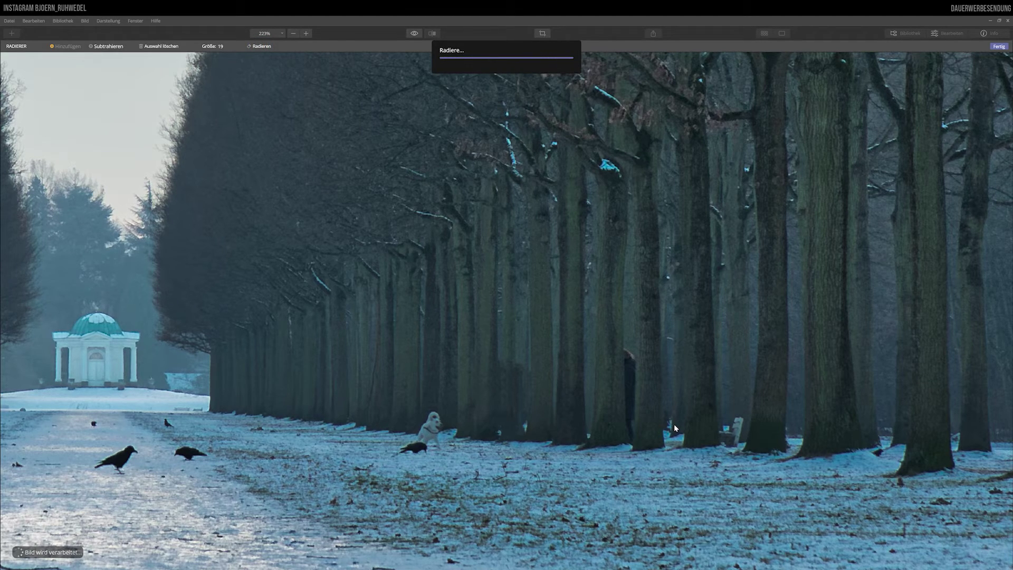
# - Erase the leftover figure traces on the trunk, then begin masking the white dog
pyautogui.click(626, 350)
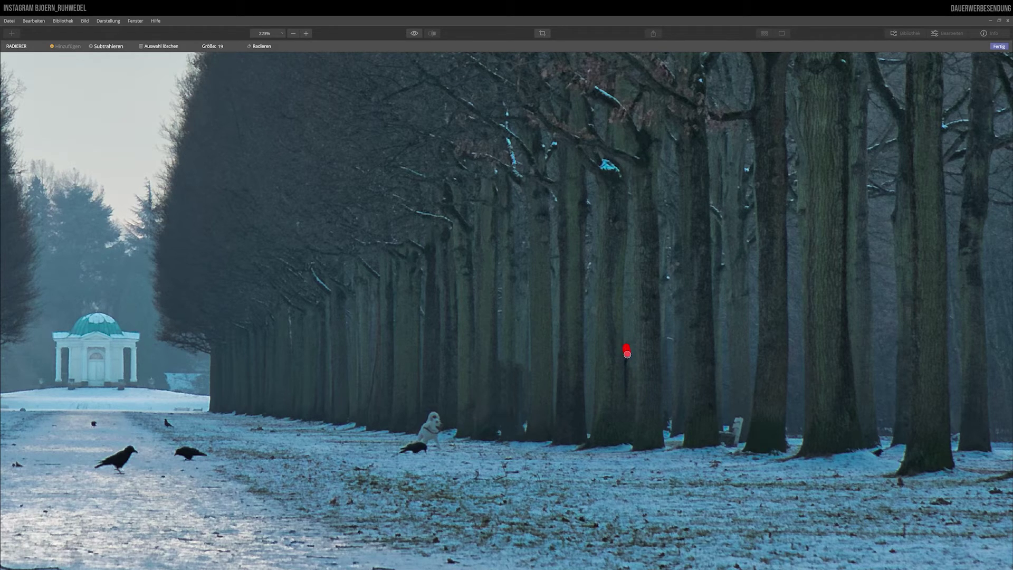
pyautogui.moveTo(627, 362); pyautogui.dragTo(627, 414)
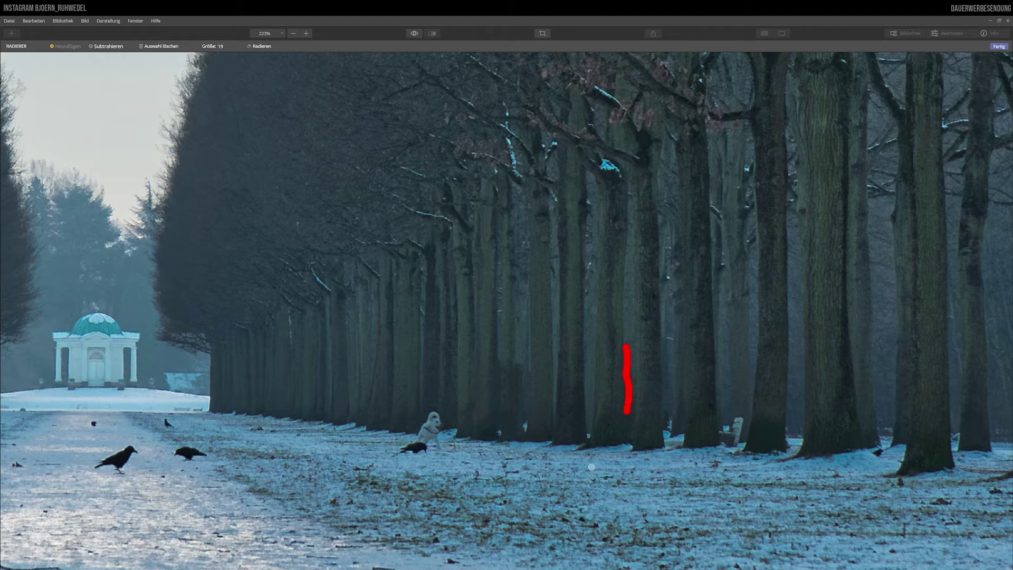
pyautogui.click(261, 48)
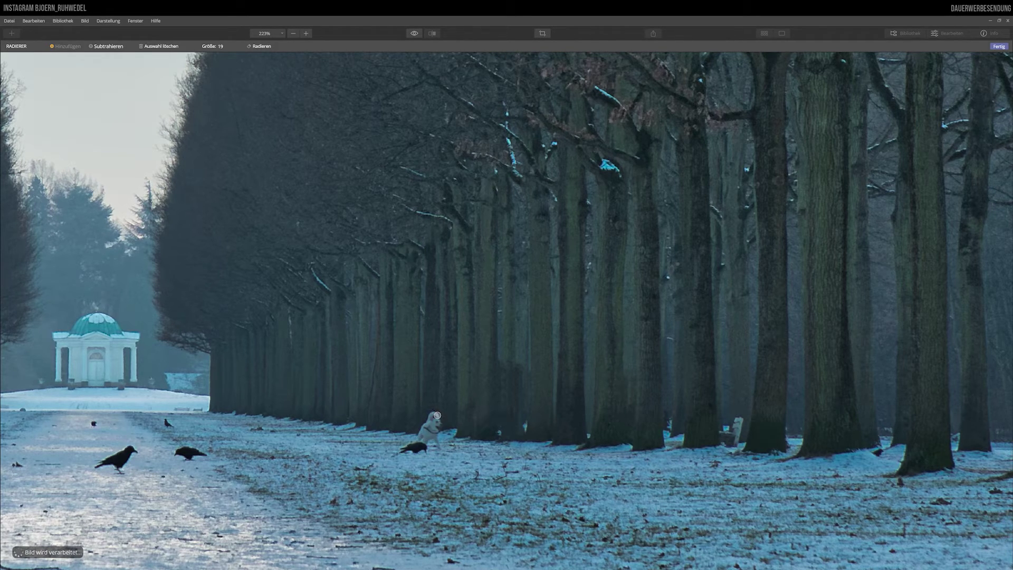
pyautogui.moveTo(438, 418)
pyautogui.mouseDown()
pyautogui.moveTo(423, 428)
pyautogui.moveTo(434, 445)
pyautogui.moveTo(435, 420)
pyautogui.moveTo(435, 432)
pyautogui.mouseUp()
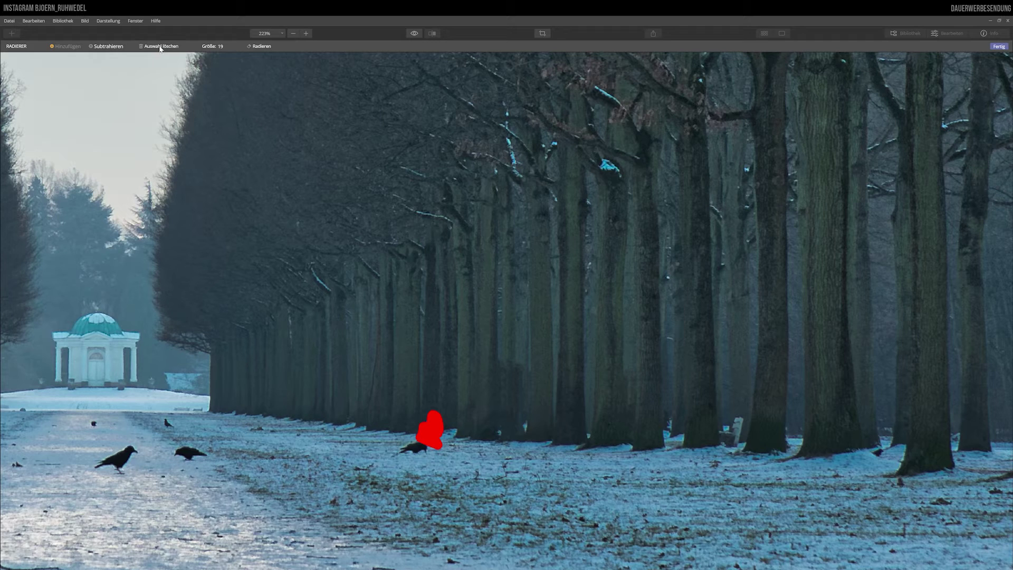
# - Clear the old mask, repaint the white dog beside the crow, and erase it
pyautogui.click(161, 47)
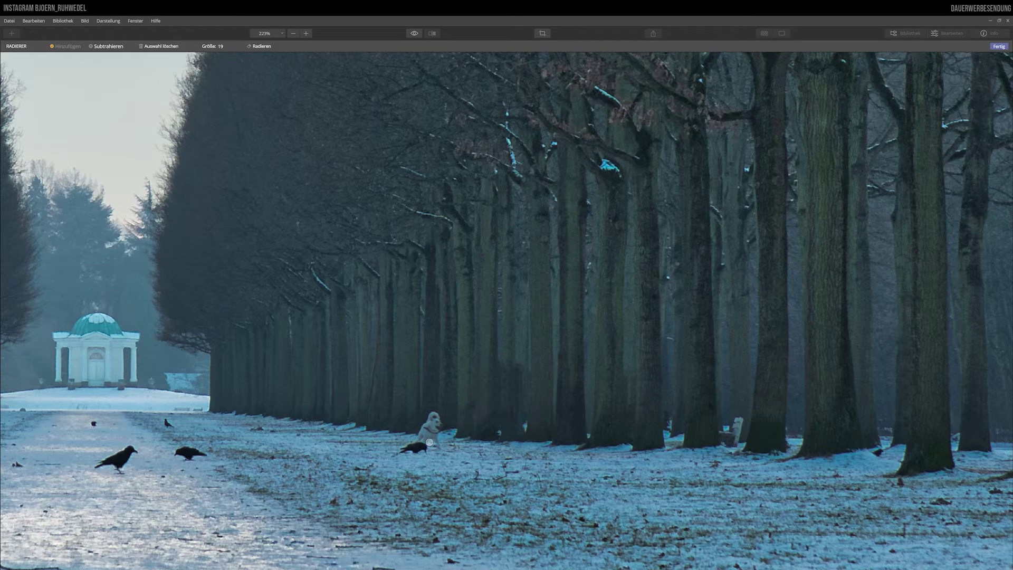
pyautogui.click(427, 440)
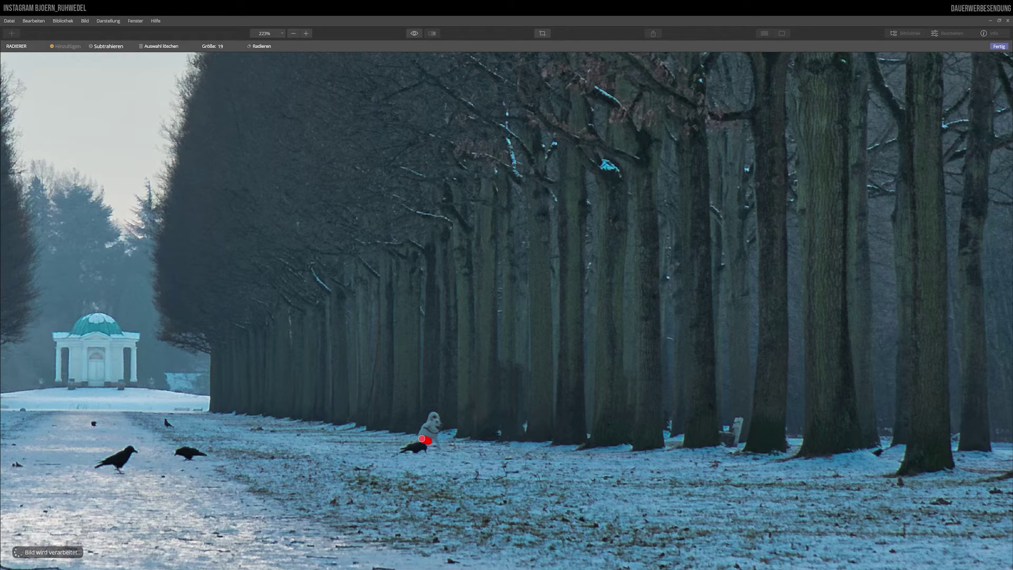
pyautogui.moveTo(422, 438)
pyautogui.mouseDown()
pyautogui.moveTo(410, 440)
pyautogui.moveTo(433, 415)
pyautogui.mouseUp()
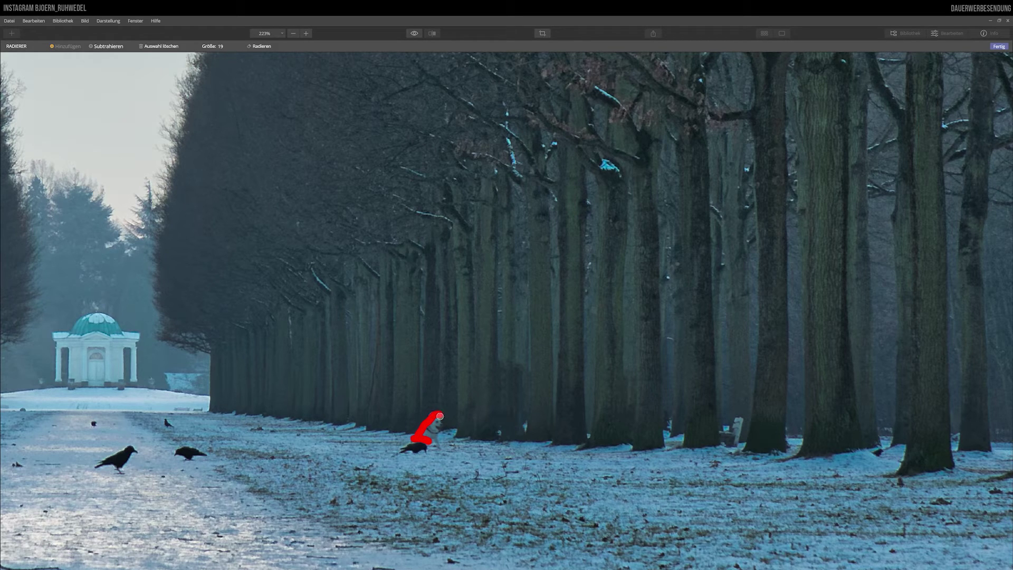
pyautogui.moveTo(438, 431); pyautogui.dragTo(435, 422)
pyautogui.moveTo(441, 448); pyautogui.dragTo(427, 433)
pyautogui.click(259, 47)
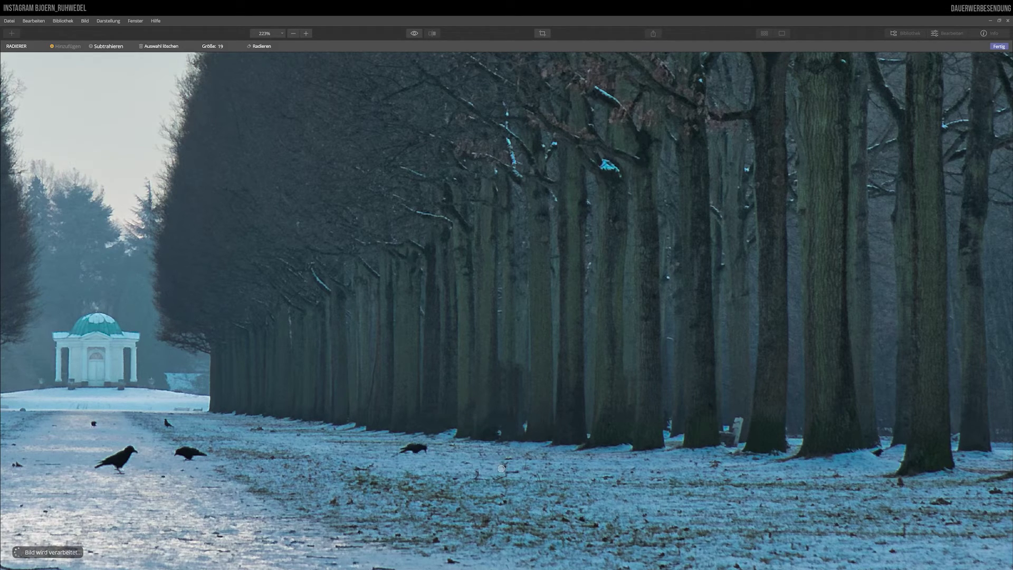
# - Fit the whole photo in view, then zoom in slightly to 53%
pyautogui.hotkey('ctrl', '0')
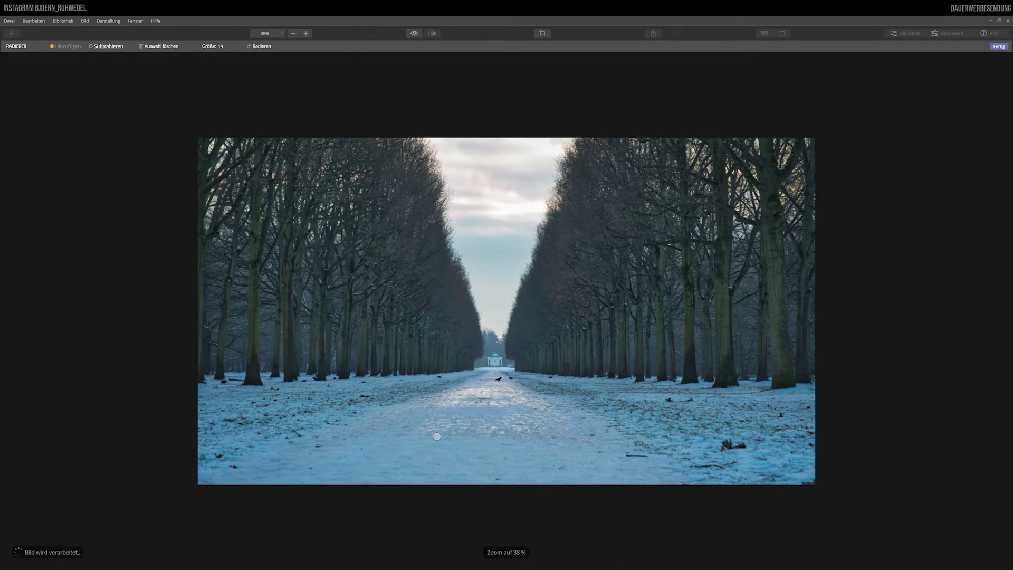
pyautogui.hotkey('ctrl', '+')
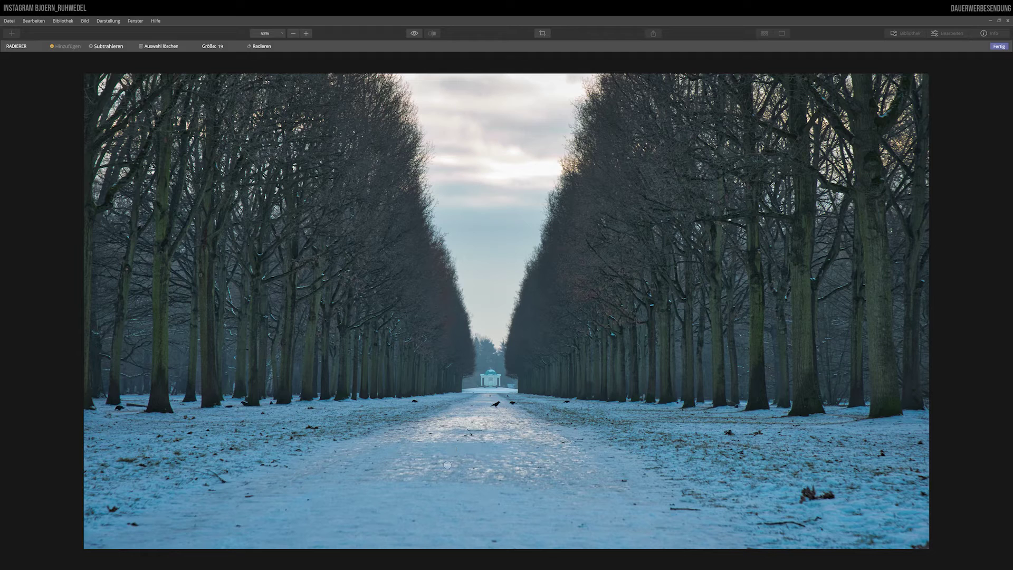
# - Mark the debris spots on the right verge and along the bottom of the path
pyautogui.click(625, 480)
pyautogui.click(610, 456)
pyautogui.moveTo(671, 508)
pyautogui.mouseDown()
pyautogui.moveTo(701, 508)
pyautogui.moveTo(673, 508)
pyautogui.mouseUp()
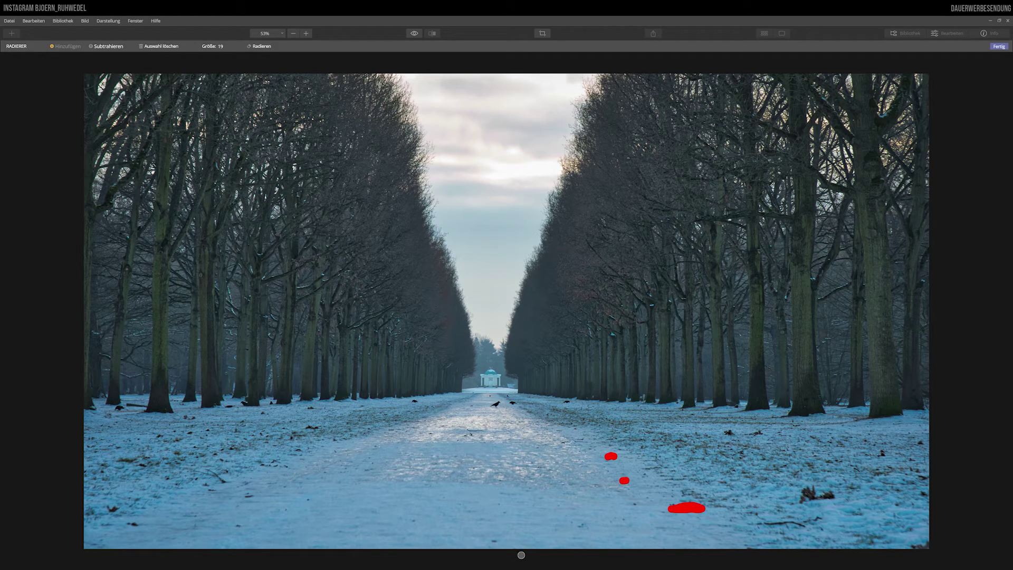
pyautogui.click(495, 540)
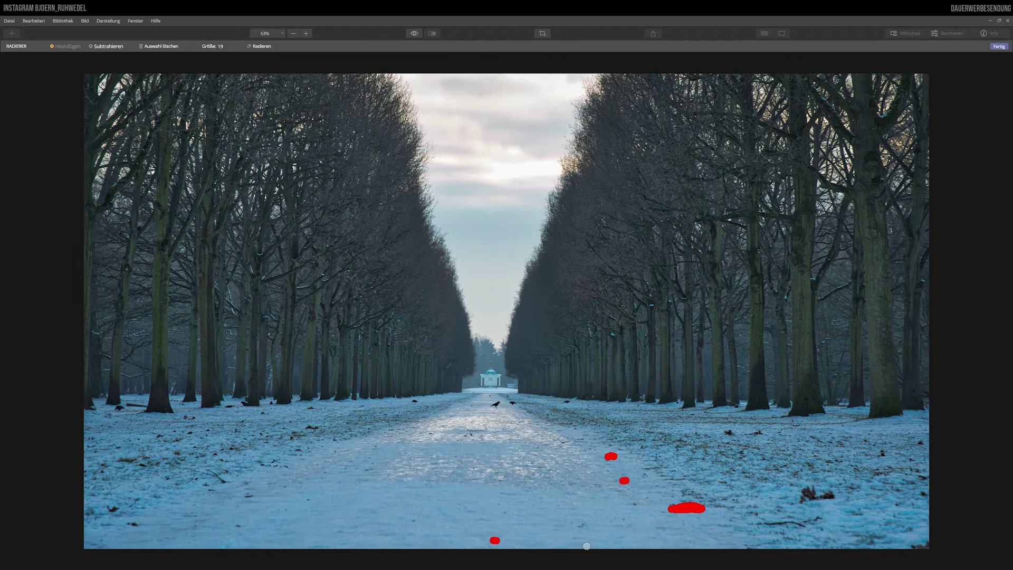
pyautogui.click(414, 520)
pyautogui.moveTo(579, 528); pyautogui.dragTo(585, 525)
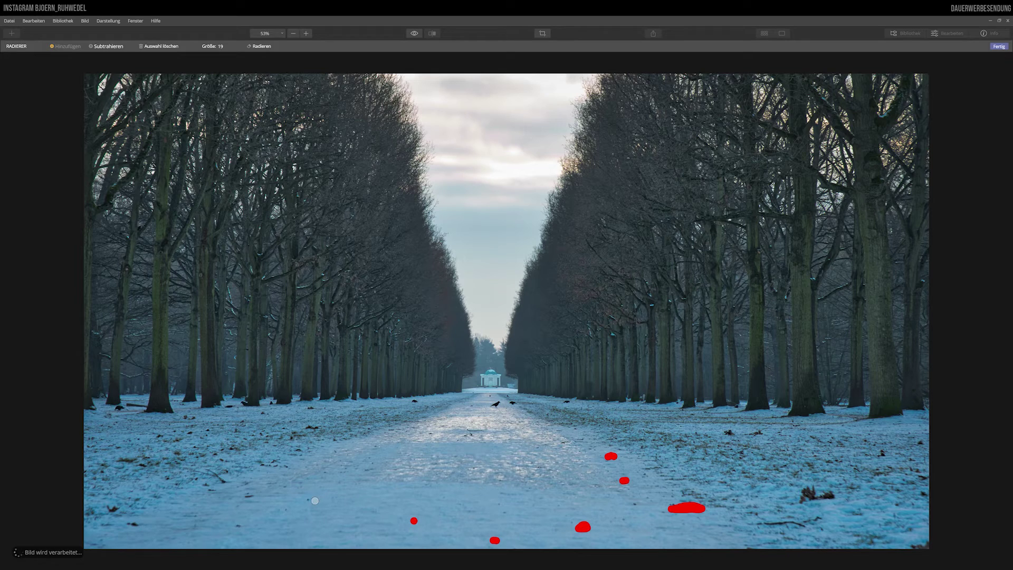
# - Mark the leaves on the path's left edge, mid-path and left-snow debris, then erase everything marked
pyautogui.click(375, 446)
pyautogui.click(370, 457)
pyautogui.moveTo(368, 470); pyautogui.dragTo(372, 470)
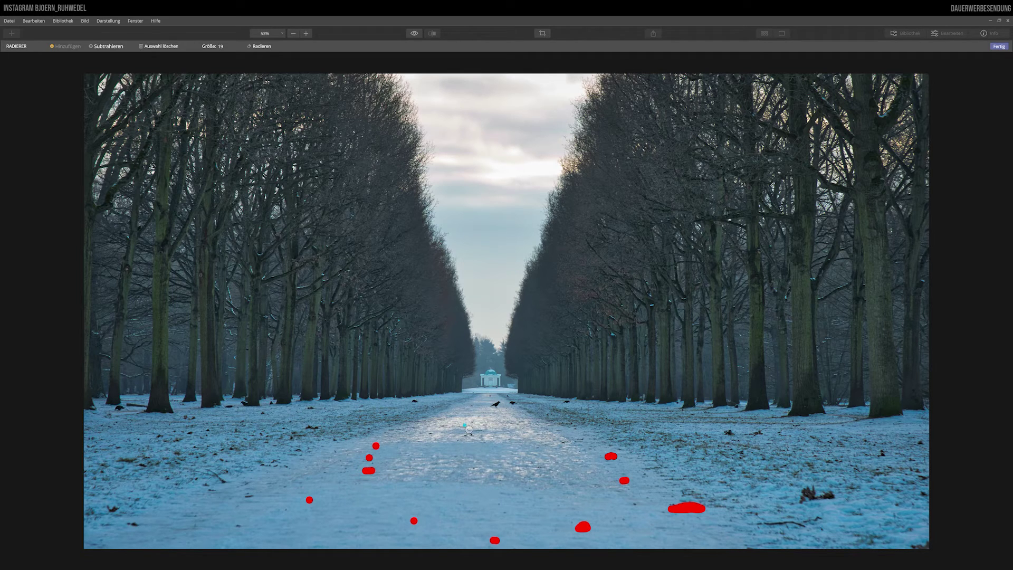
pyautogui.moveTo(467, 430); pyautogui.dragTo(485, 430)
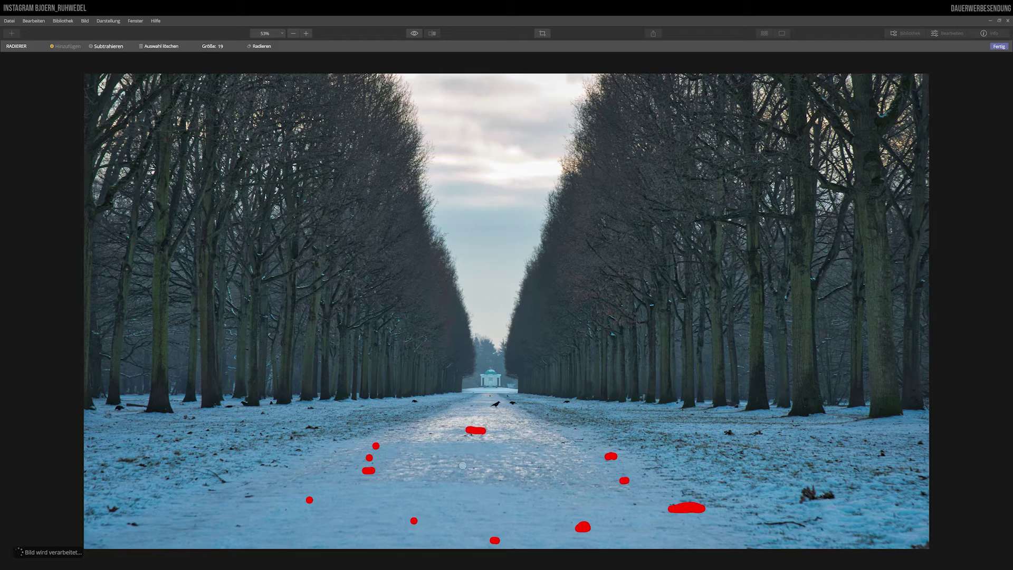
pyautogui.moveTo(463, 436); pyautogui.dragTo(471, 433)
pyautogui.click(239, 525)
pyautogui.moveTo(244, 498); pyautogui.dragTo(256, 493)
pyautogui.moveTo(123, 523); pyautogui.dragTo(141, 527)
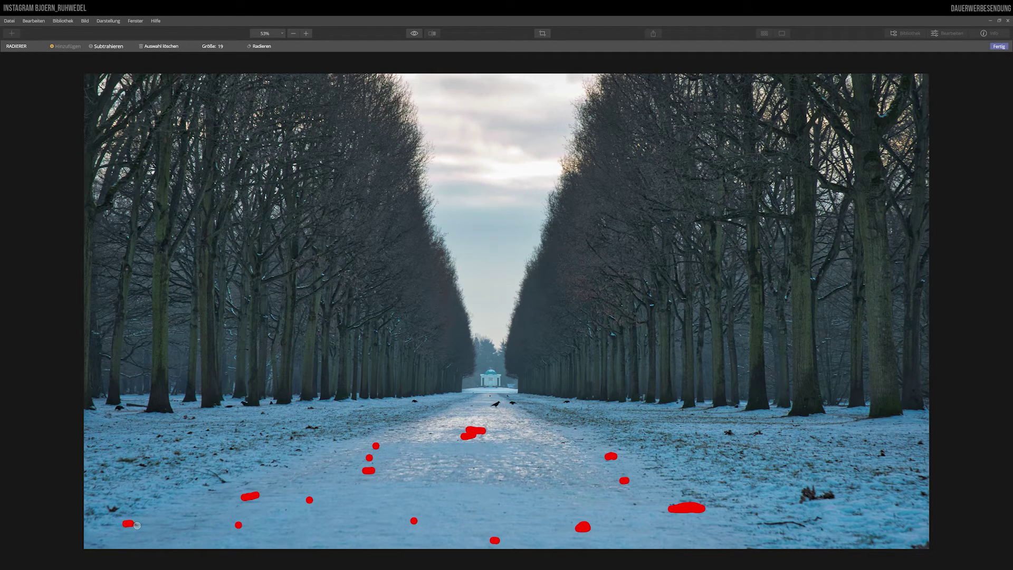
pyautogui.click(635, 504)
pyautogui.click(260, 48)
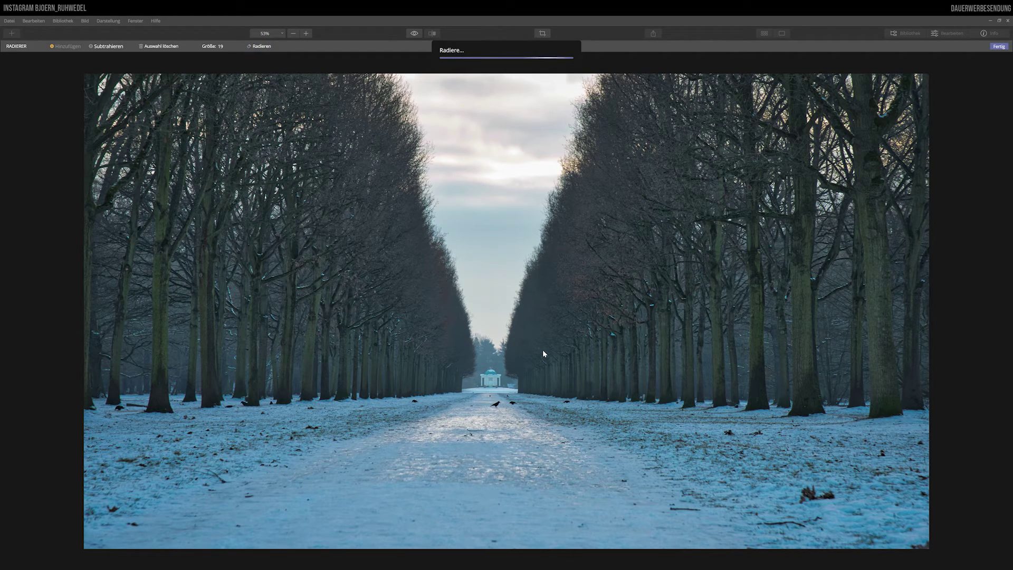
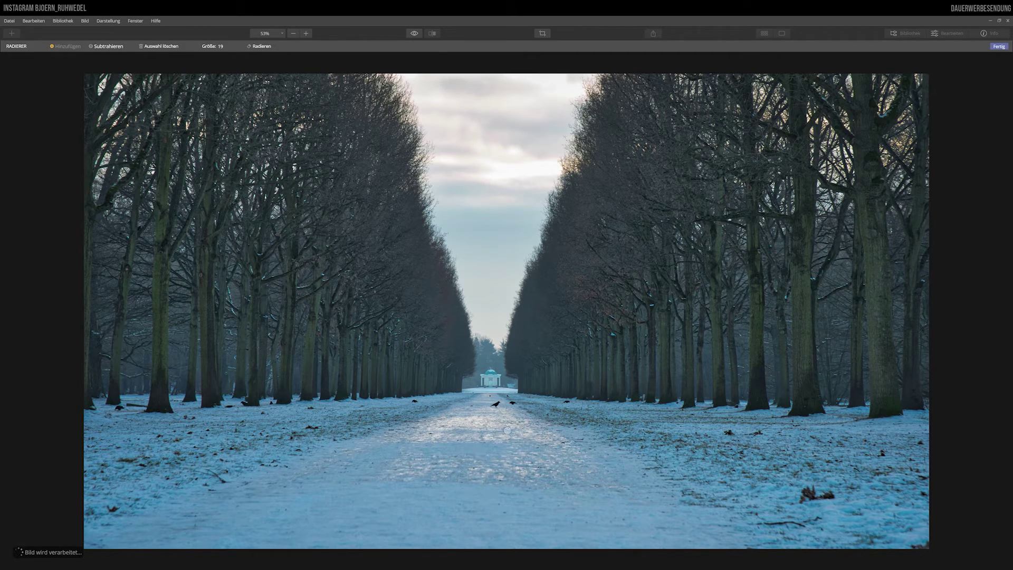
# - Confirm the erase with Fertig so the walking figure disappears from the avenue
pyautogui.click(999, 46)
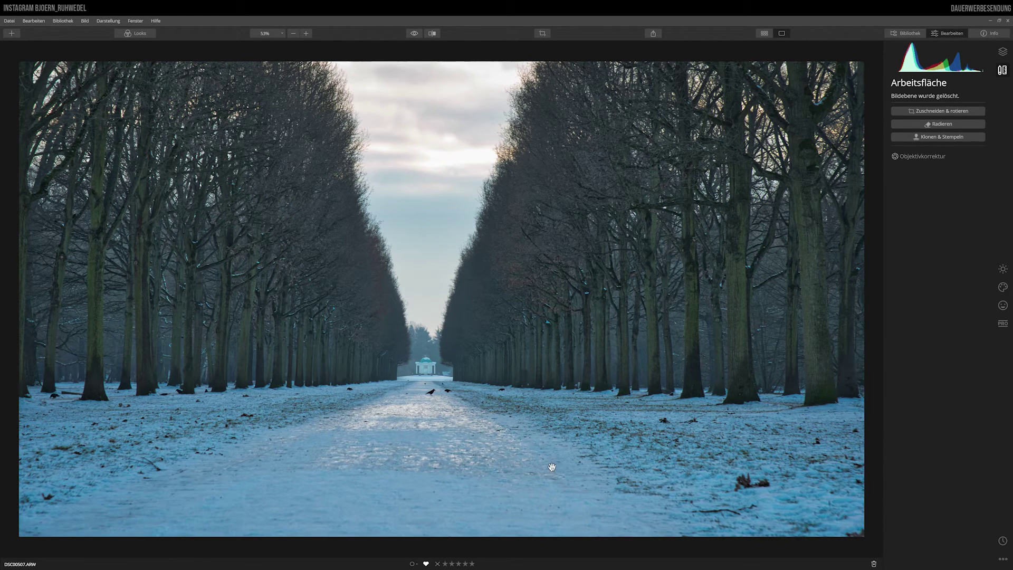
# - Compare the erased layer against the original DSC00507.ARW layer, ending on the erased layer
pyautogui.click(1005, 59)
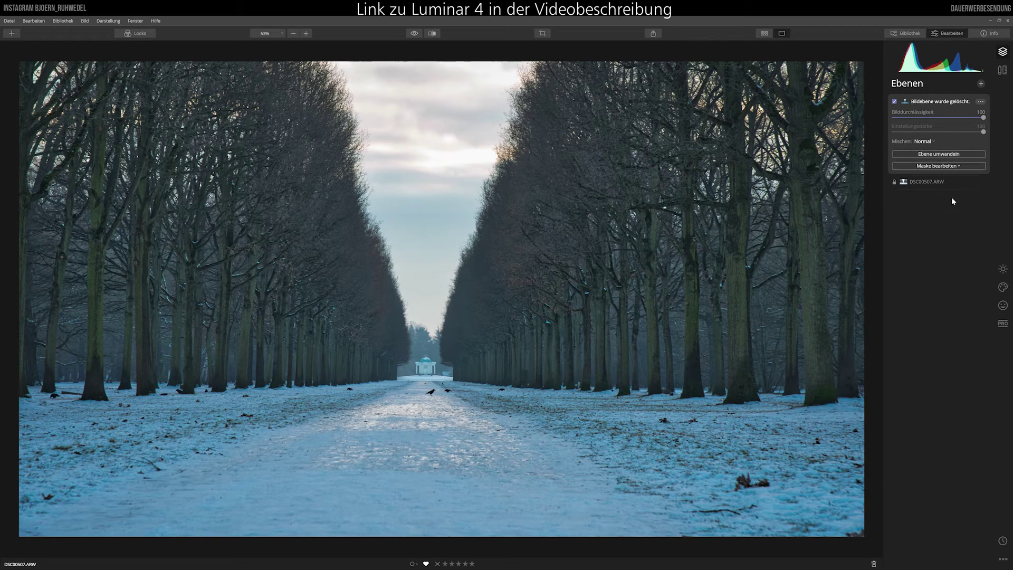
pyautogui.click(928, 180)
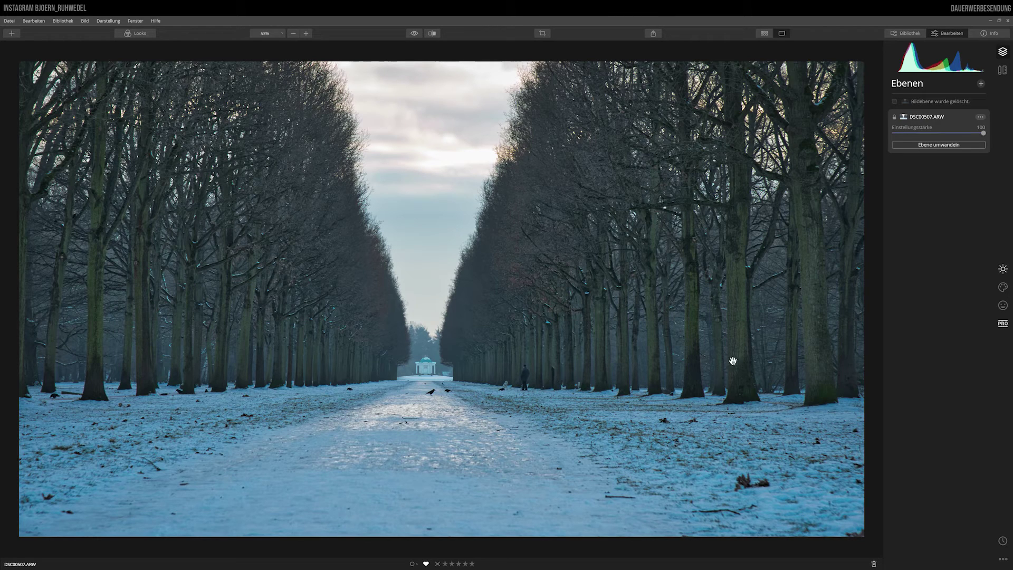
pyautogui.click(937, 103)
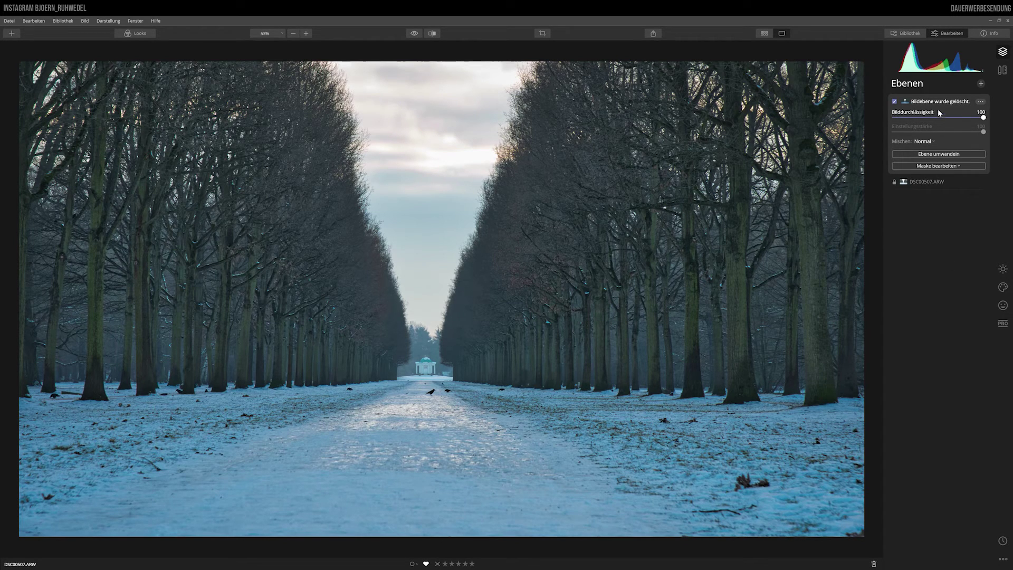
pyautogui.click(929, 181)
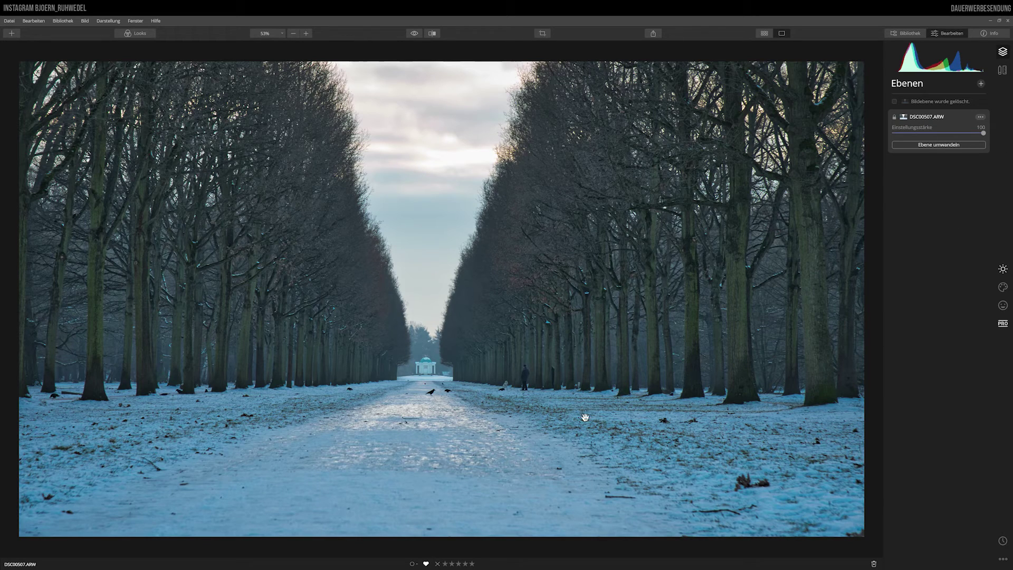
pyautogui.click(938, 103)
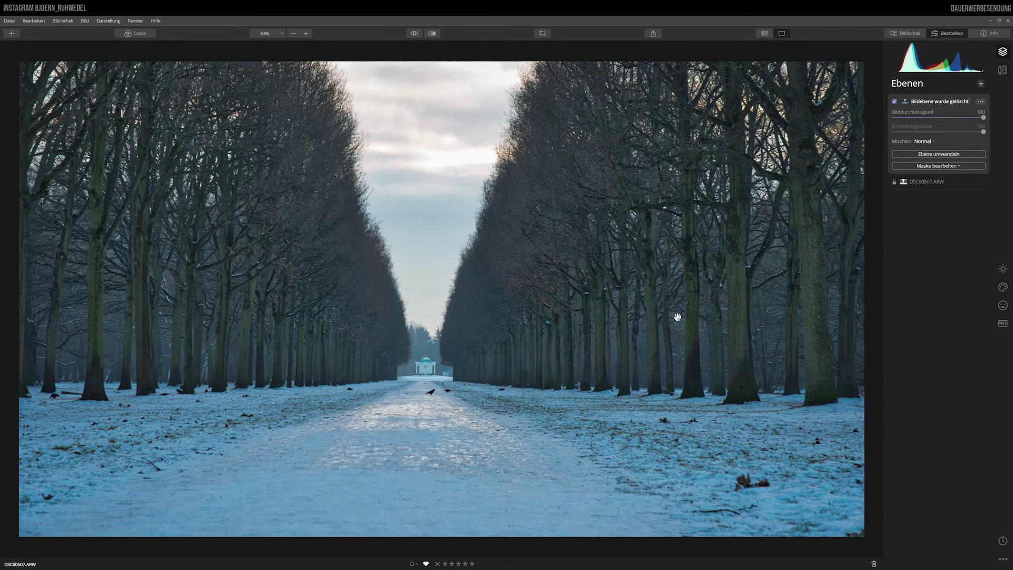
pyautogui.click(927, 183)
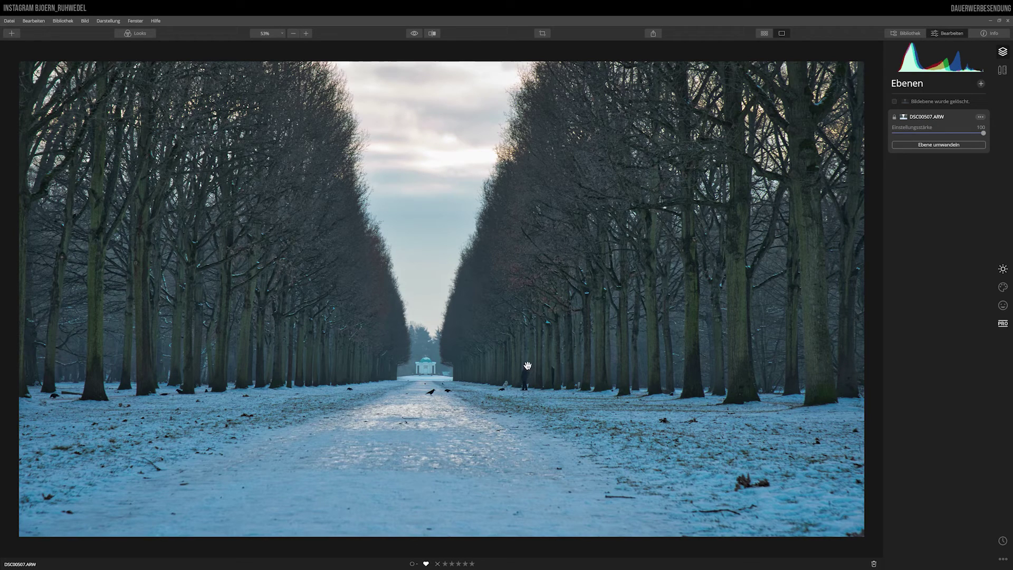
pyautogui.click(931, 101)
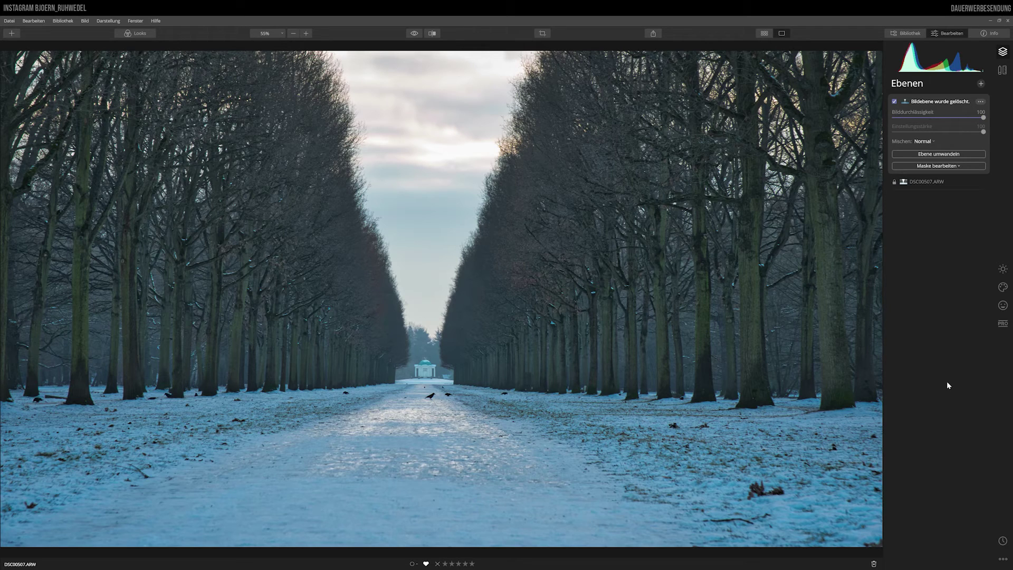
# - Add the Kreativ Sonnenstrahlen effect with its sun centre in the sky gap between the tree rows
pyautogui.click(1003, 286)
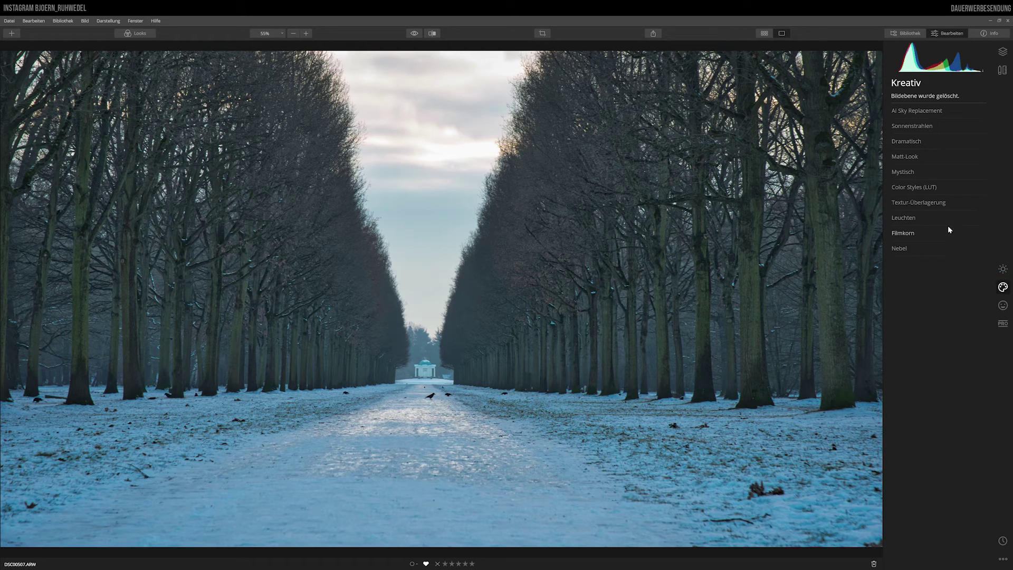
pyautogui.click(924, 125)
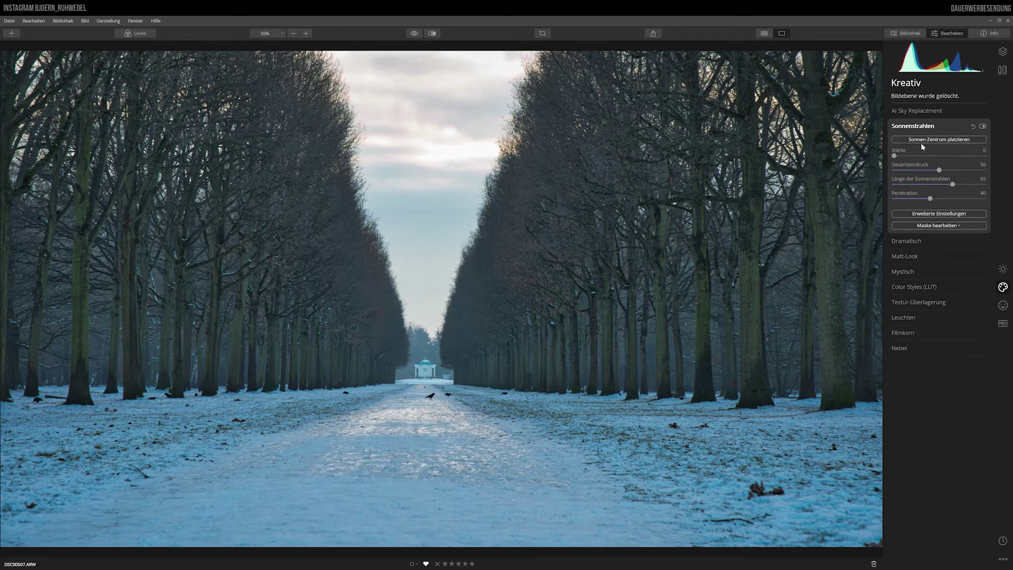
pyautogui.click(935, 142)
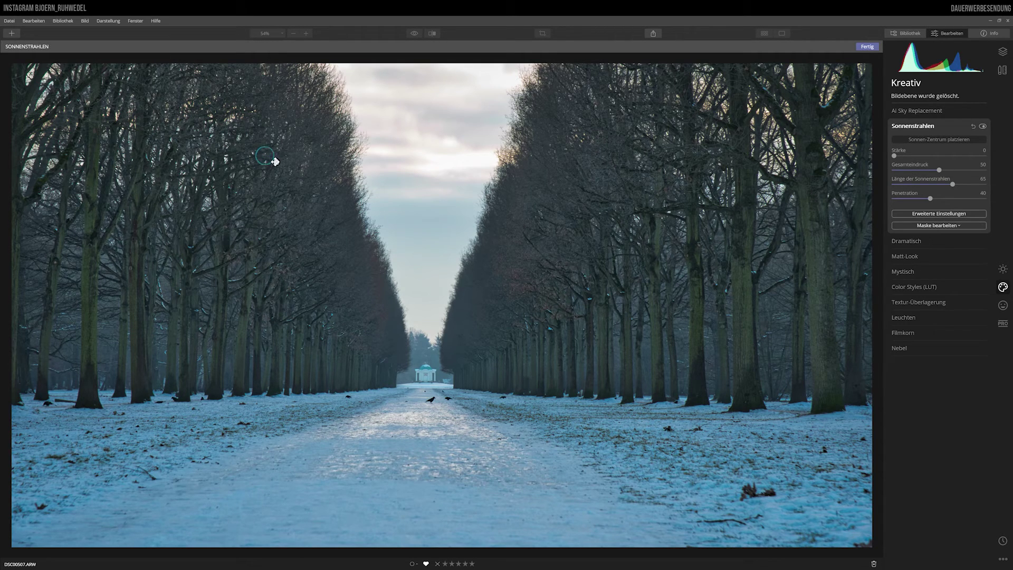
pyautogui.moveTo(275, 162); pyautogui.dragTo(423, 268)
# - Set sun rays Stärke to about 26, ray length to 77 and Penetration to 51
pyautogui.moveTo(895, 156); pyautogui.dragTo(915, 156)
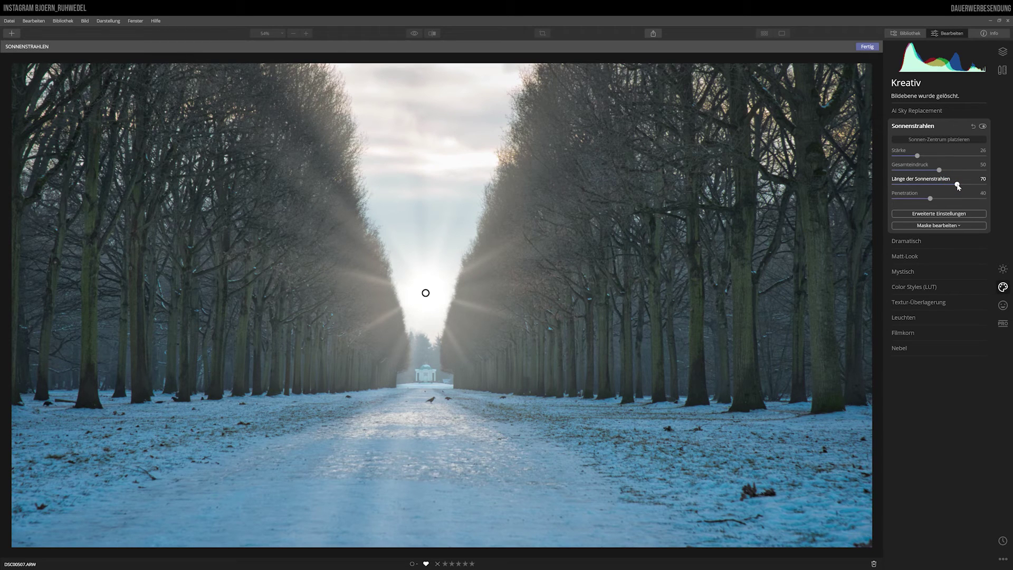
pyautogui.moveTo(958, 186)
pyautogui.mouseDown()
pyautogui.moveTo(973, 187)
pyautogui.moveTo(910, 187)
pyautogui.mouseUp()
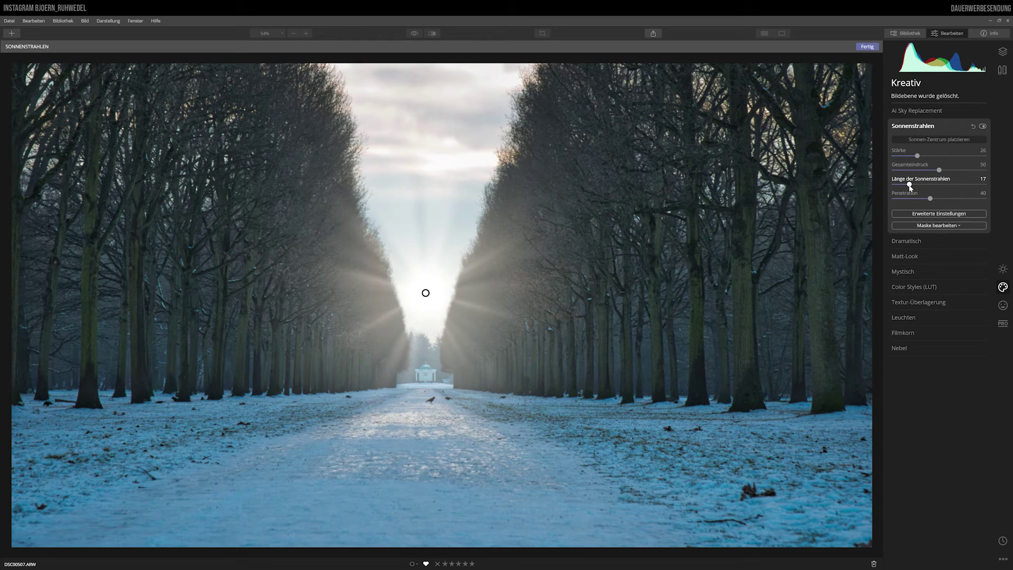
pyautogui.moveTo(909, 185); pyautogui.dragTo(964, 186)
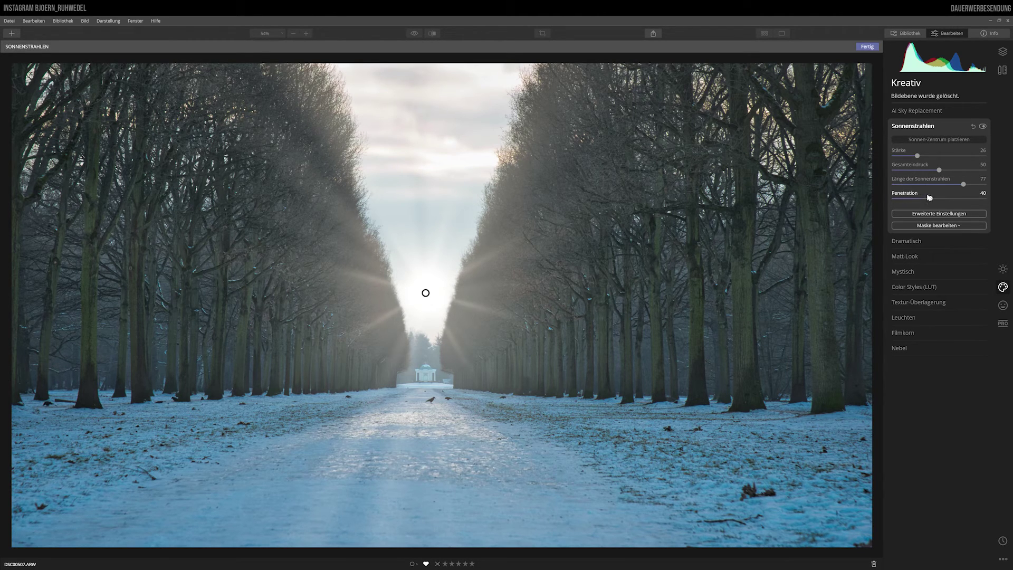
pyautogui.moveTo(930, 198); pyautogui.dragTo(948, 199)
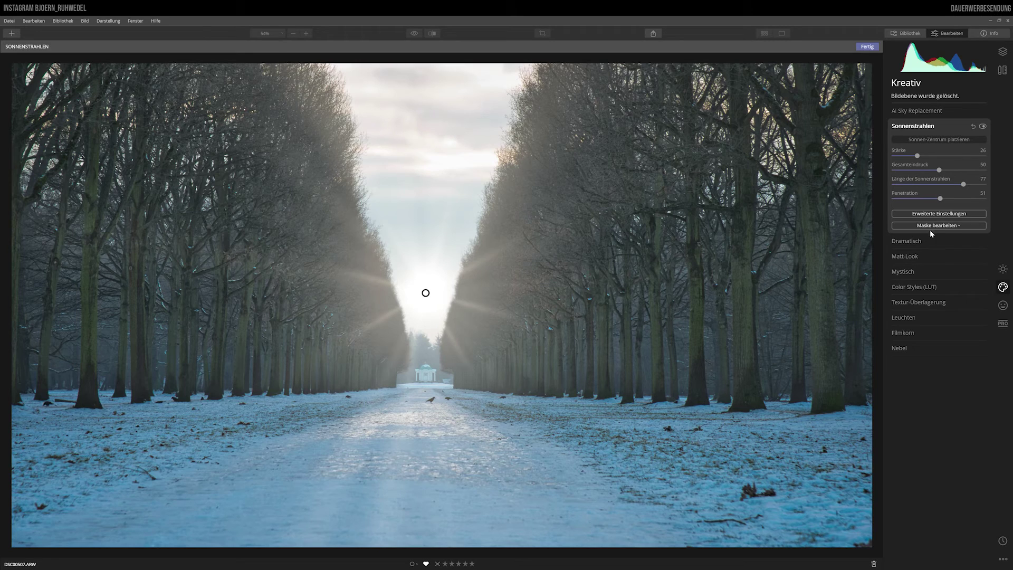
# - Lower the sun centre so the rays radiate from just above the distant pavilion
pyautogui.click(950, 214)
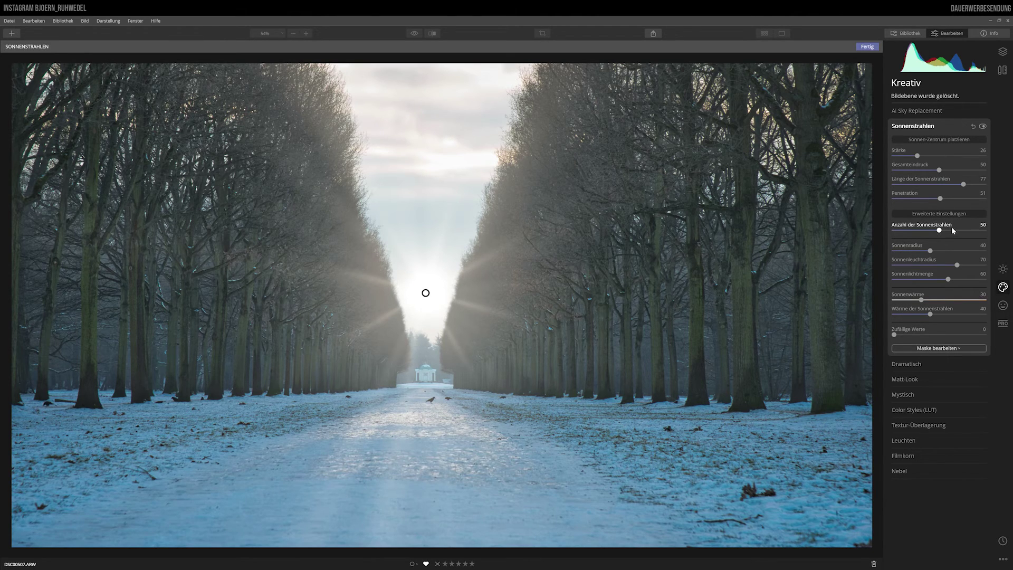
pyautogui.click(936, 214)
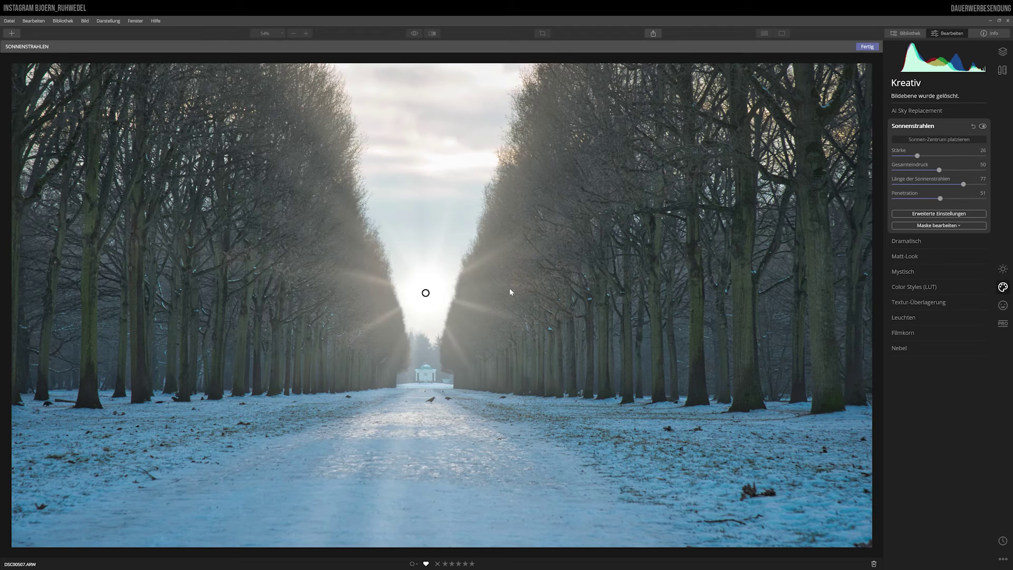
pyautogui.moveTo(426, 293)
pyautogui.mouseDown()
pyautogui.moveTo(427, 307)
pyautogui.moveTo(432, 259)
pyautogui.mouseUp()
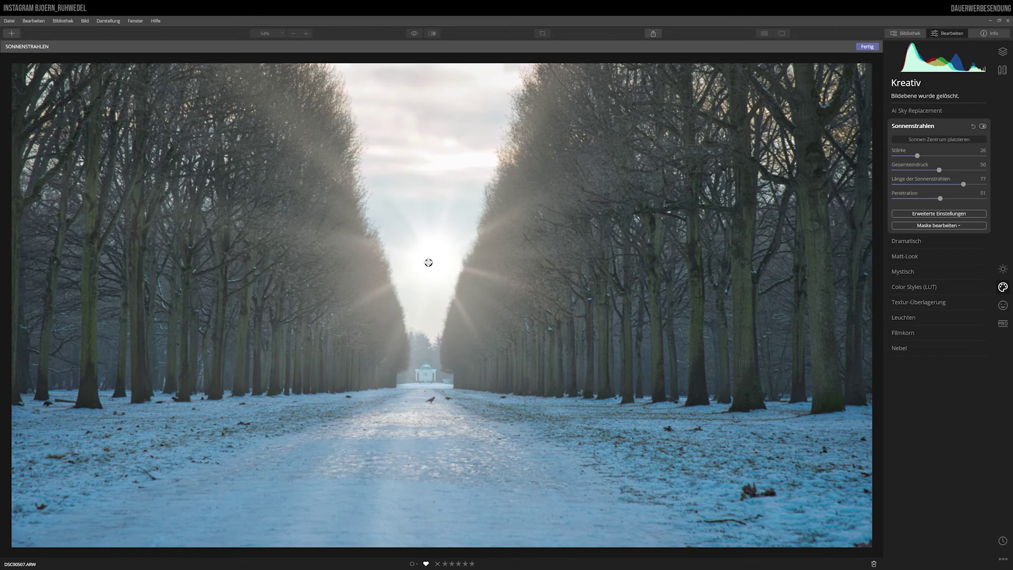
pyautogui.moveTo(432, 258); pyautogui.dragTo(425, 321)
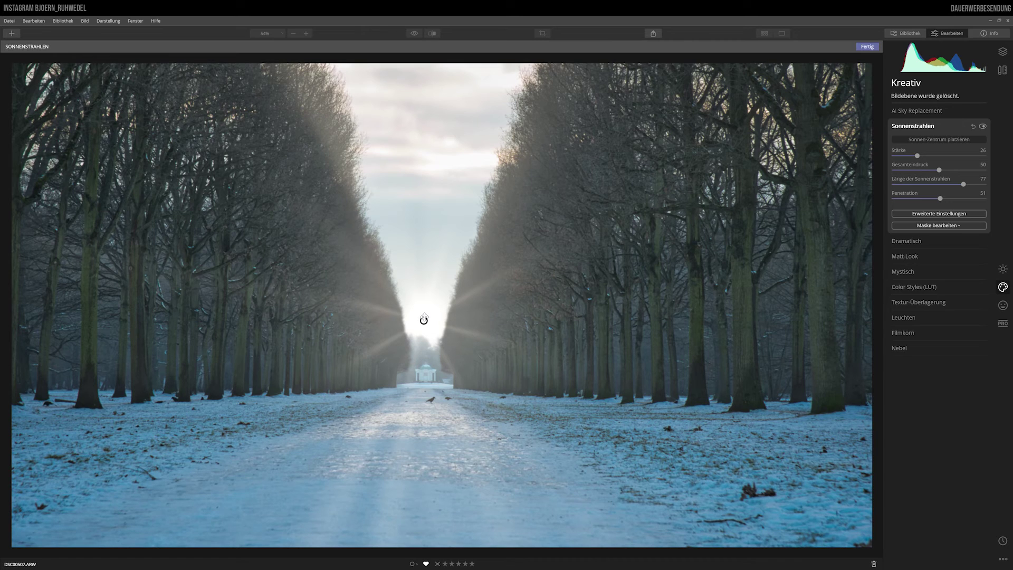
pyautogui.moveTo(423, 303)
pyautogui.mouseDown()
pyautogui.moveTo(424, 273)
pyautogui.moveTo(424, 310)
pyautogui.mouseUp()
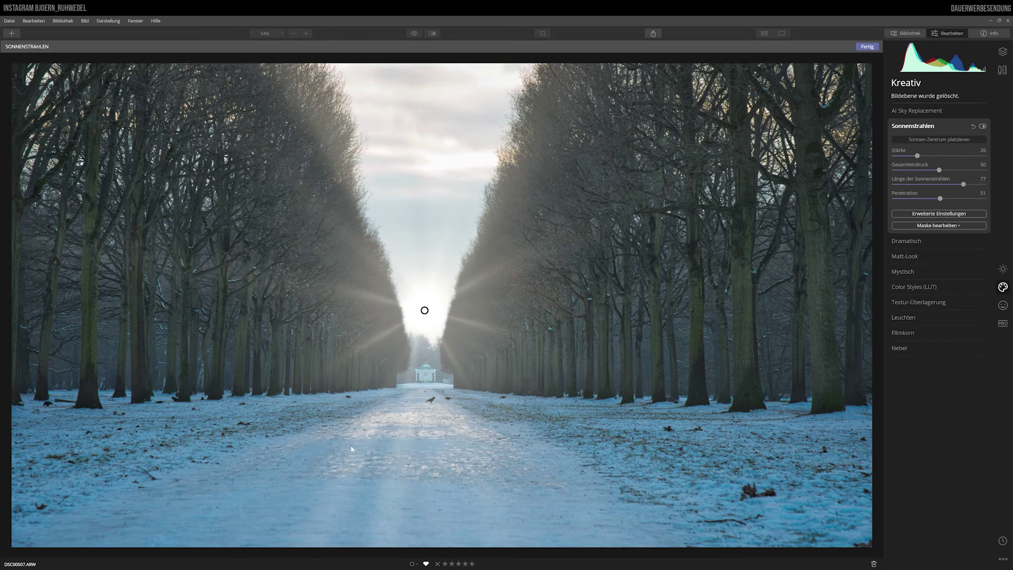
# - Brush-mask the sun rays off the lower snowy road at 26% opacity and 48% softness
pyautogui.click(938, 226)
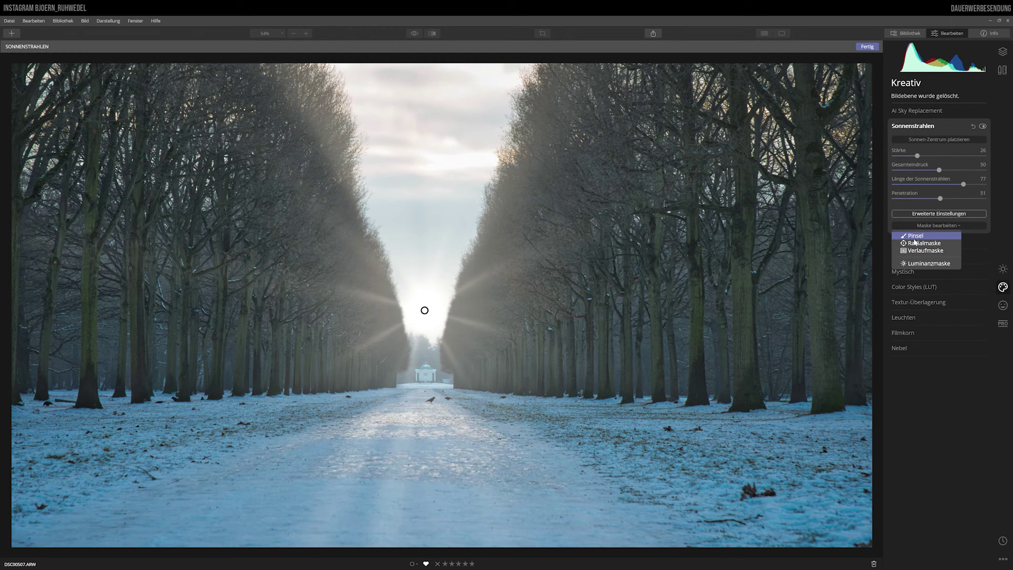
pyautogui.click(918, 237)
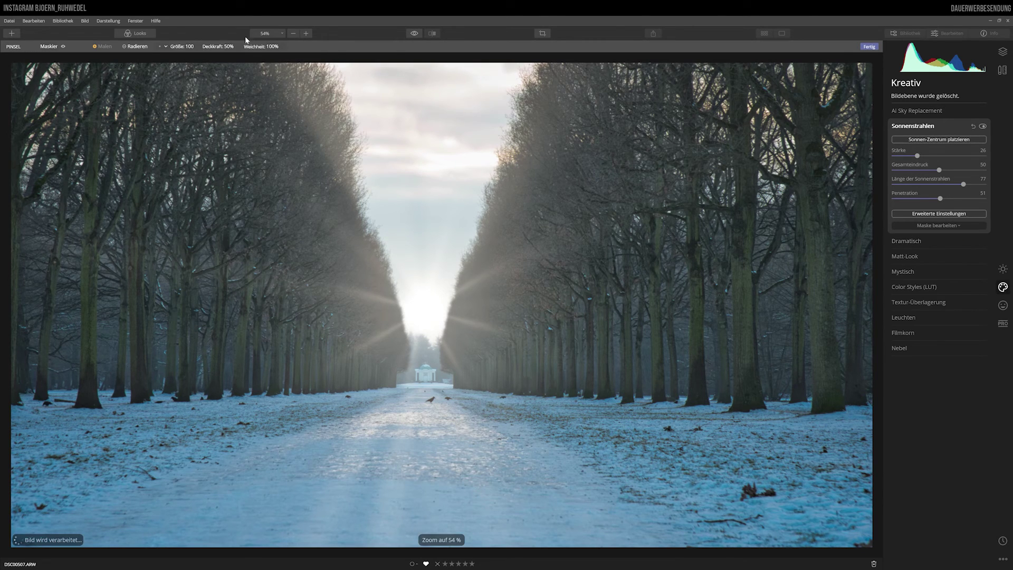
pyautogui.click(136, 48)
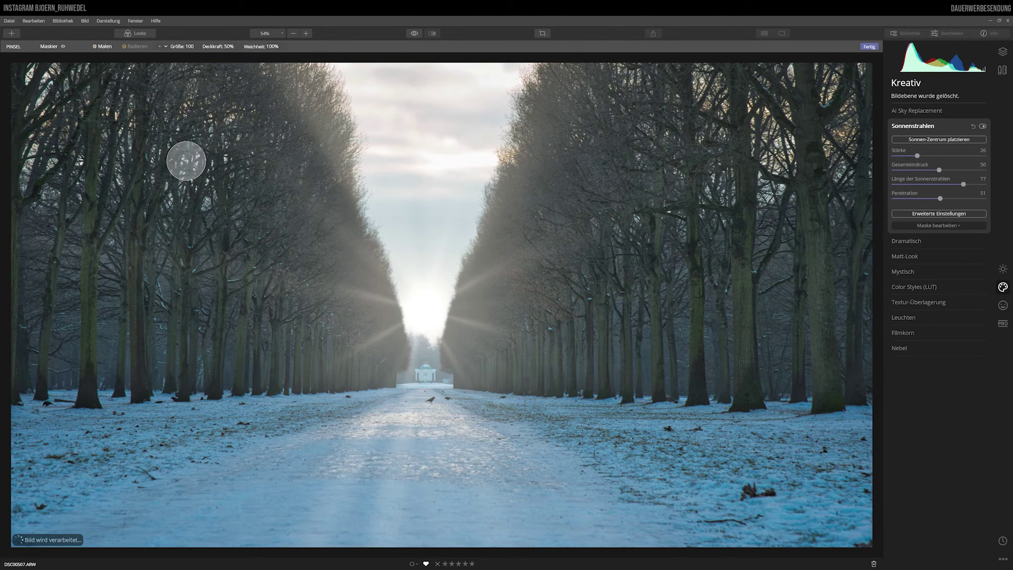
pyautogui.click(237, 46)
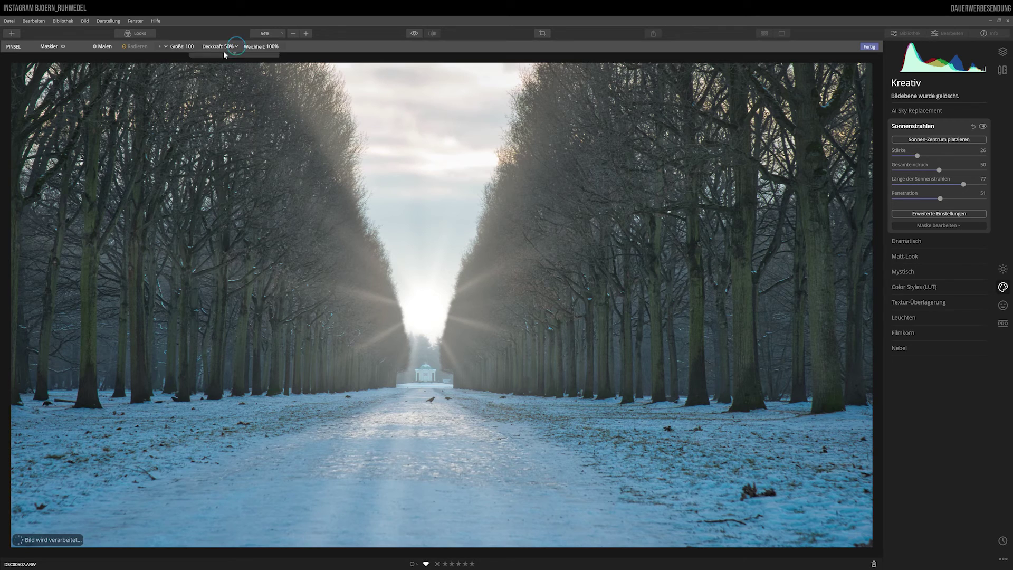
pyautogui.moveTo(235, 67); pyautogui.dragTo(220, 68)
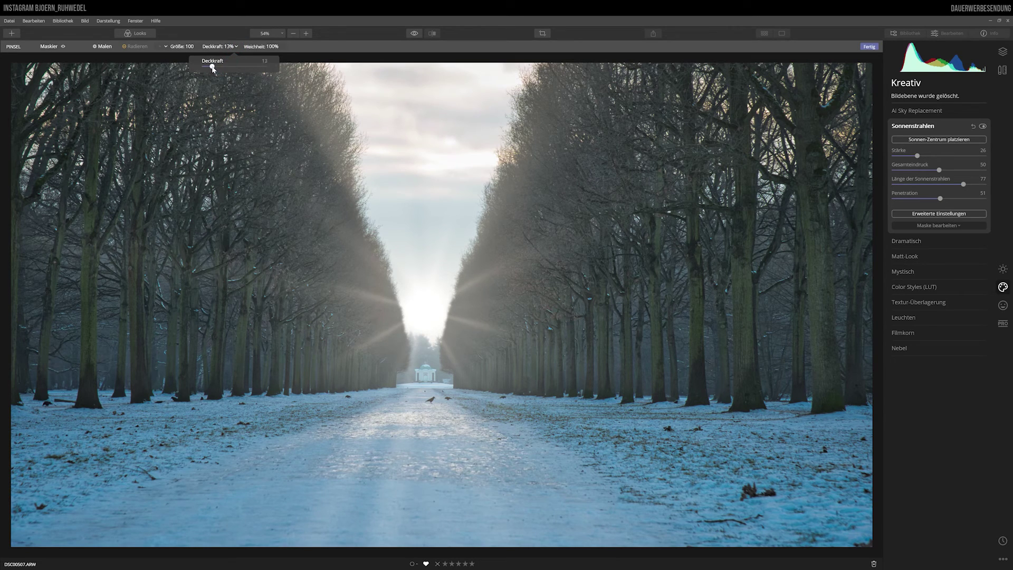
pyautogui.click(235, 46)
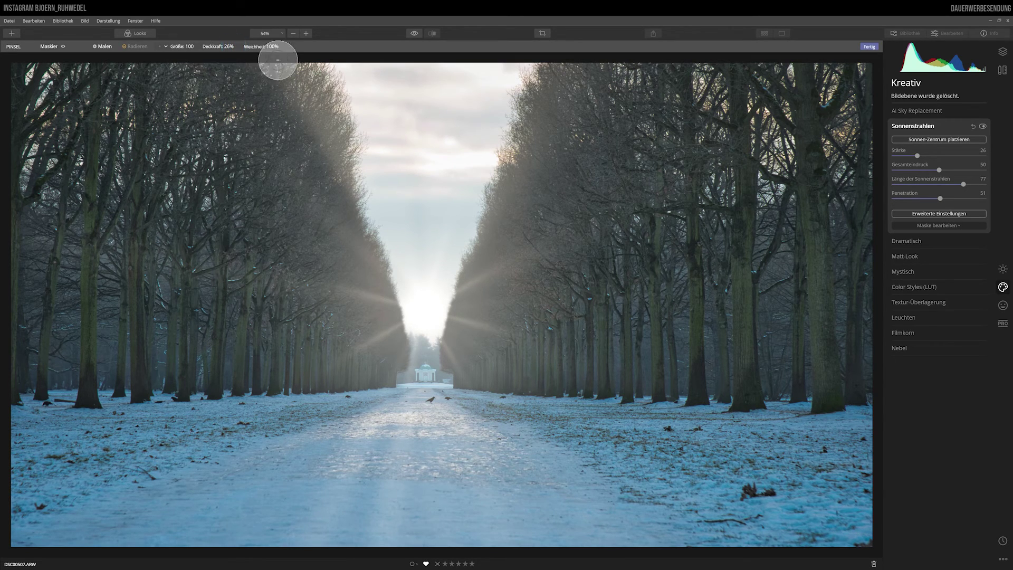
pyautogui.click(276, 46)
pyautogui.moveTo(311, 66); pyautogui.dragTo(276, 66)
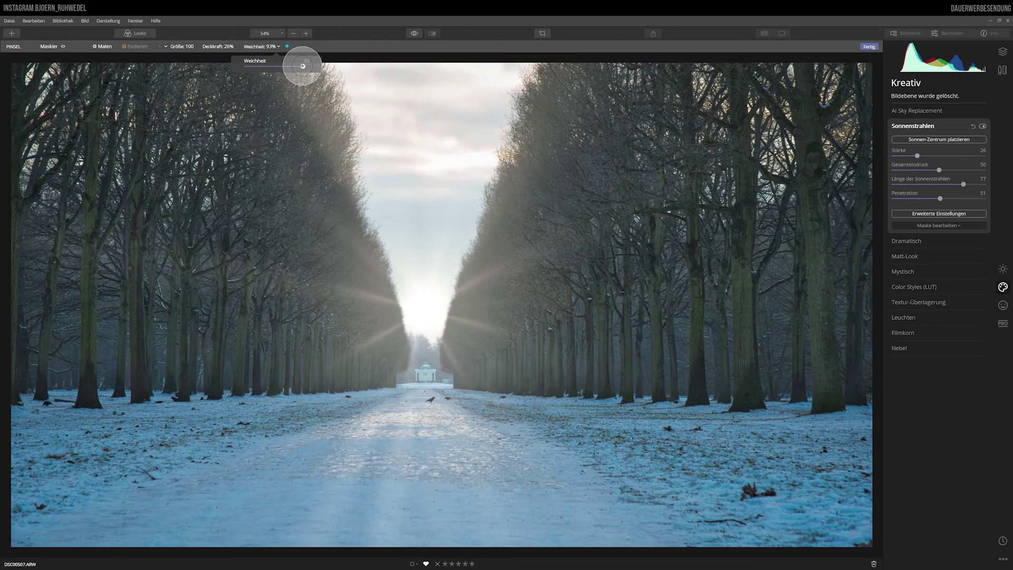
pyautogui.click(275, 46)
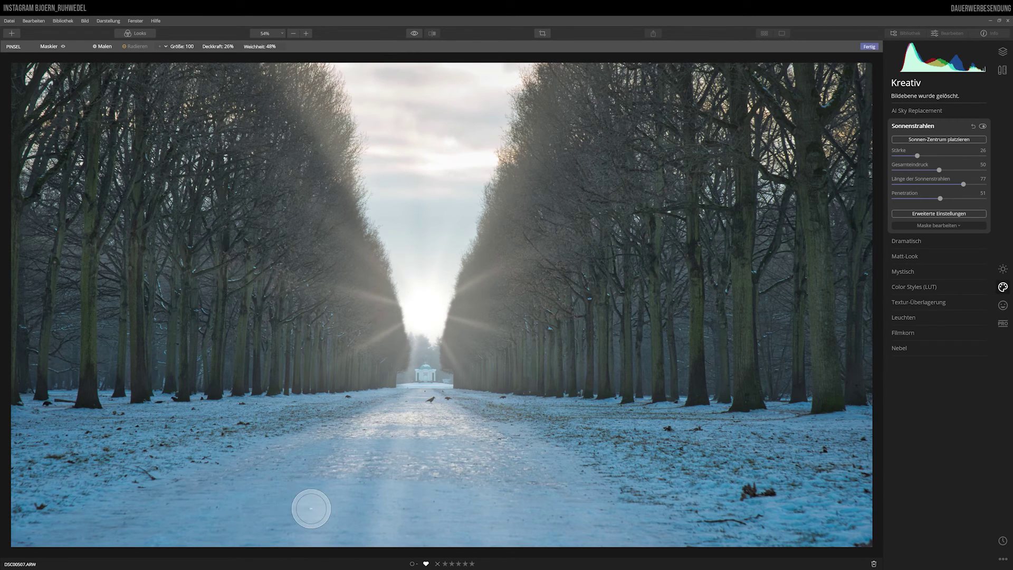
pyautogui.moveTo(266, 519)
pyautogui.mouseDown()
pyautogui.moveTo(575, 550)
pyautogui.moveTo(477, 537)
pyautogui.moveTo(437, 547)
pyautogui.moveTo(280, 514)
pyautogui.moveTo(446, 522)
pyautogui.moveTo(338, 520)
pyautogui.moveTo(552, 514)
pyautogui.moveTo(237, 491)
pyautogui.moveTo(624, 507)
pyautogui.moveTo(211, 482)
pyautogui.moveTo(109, 498)
pyautogui.moveTo(248, 543)
pyautogui.moveTo(546, 542)
pyautogui.moveTo(257, 524)
pyautogui.moveTo(451, 533)
pyautogui.moveTo(536, 526)
pyautogui.moveTo(259, 524)
pyautogui.moveTo(616, 525)
pyautogui.moveTo(260, 498)
pyautogui.moveTo(595, 522)
pyautogui.moveTo(298, 500)
pyautogui.moveTo(443, 518)
pyautogui.moveTo(432, 495)
pyautogui.moveTo(683, 507)
pyautogui.moveTo(324, 508)
pyautogui.moveTo(362, 445)
pyautogui.moveTo(422, 433)
pyautogui.moveTo(428, 477)
pyautogui.moveTo(375, 468)
pyautogui.moveTo(433, 522)
pyautogui.moveTo(133, 478)
pyautogui.moveTo(147, 508)
pyautogui.moveTo(246, 528)
pyautogui.moveTo(204, 514)
pyautogui.moveTo(136, 520)
pyautogui.moveTo(68, 502)
pyautogui.moveTo(236, 501)
pyautogui.moveTo(79, 489)
pyautogui.moveTo(583, 536)
pyautogui.moveTo(626, 536)
pyautogui.moveTo(561, 506)
pyautogui.moveTo(617, 527)
pyautogui.moveTo(518, 509)
pyautogui.moveTo(726, 502)
pyautogui.moveTo(565, 549)
pyautogui.moveTo(739, 504)
pyautogui.mouseUp()
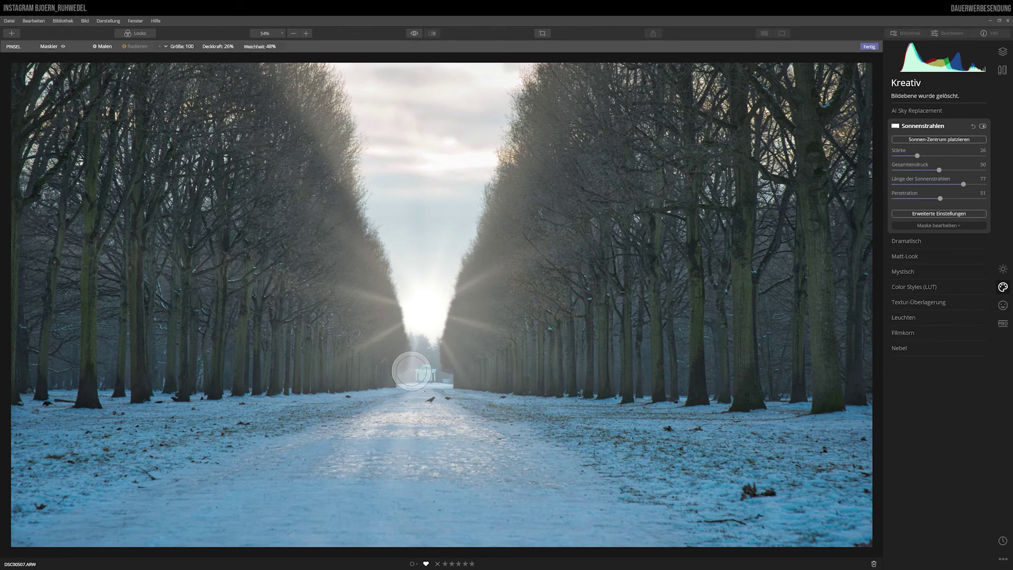
# - Refine the sun rays mask along the bottom band using the red overlay
pyautogui.click(63, 47)
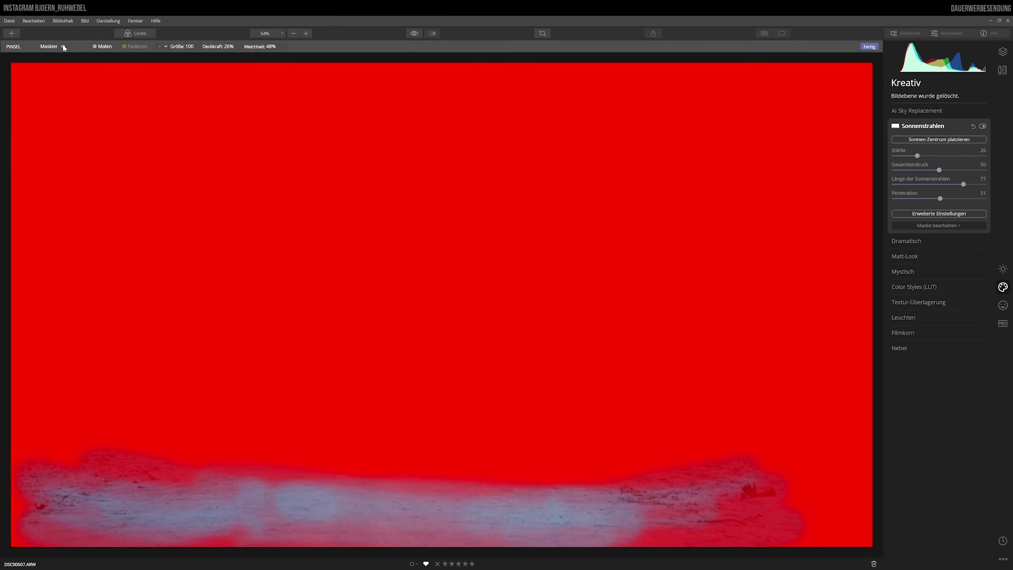
pyautogui.moveTo(715, 507)
pyautogui.mouseDown()
pyautogui.moveTo(584, 525)
pyautogui.moveTo(726, 534)
pyautogui.mouseUp()
pyautogui.moveTo(609, 550)
pyautogui.mouseDown()
pyautogui.moveTo(624, 522)
pyautogui.moveTo(758, 490)
pyautogui.moveTo(609, 522)
pyautogui.mouseUp()
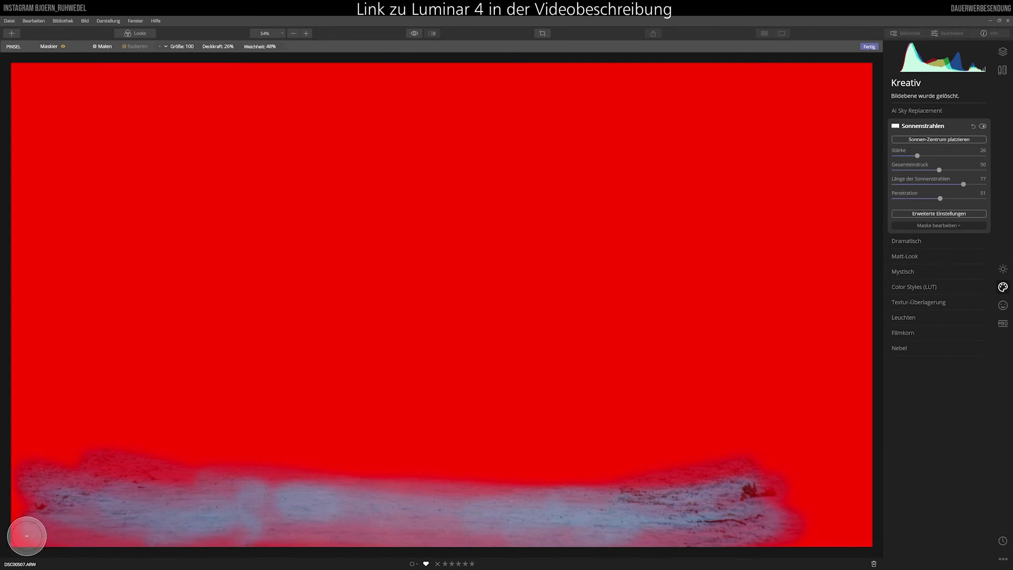
pyautogui.moveTo(63, 529); pyautogui.dragTo(207, 513)
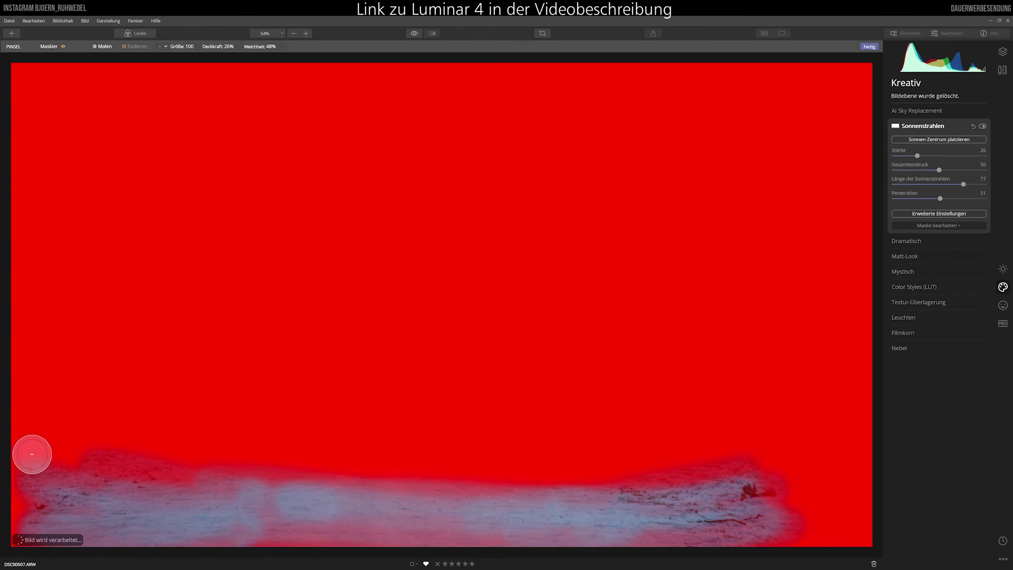
pyautogui.moveTo(32, 450); pyautogui.dragTo(296, 484)
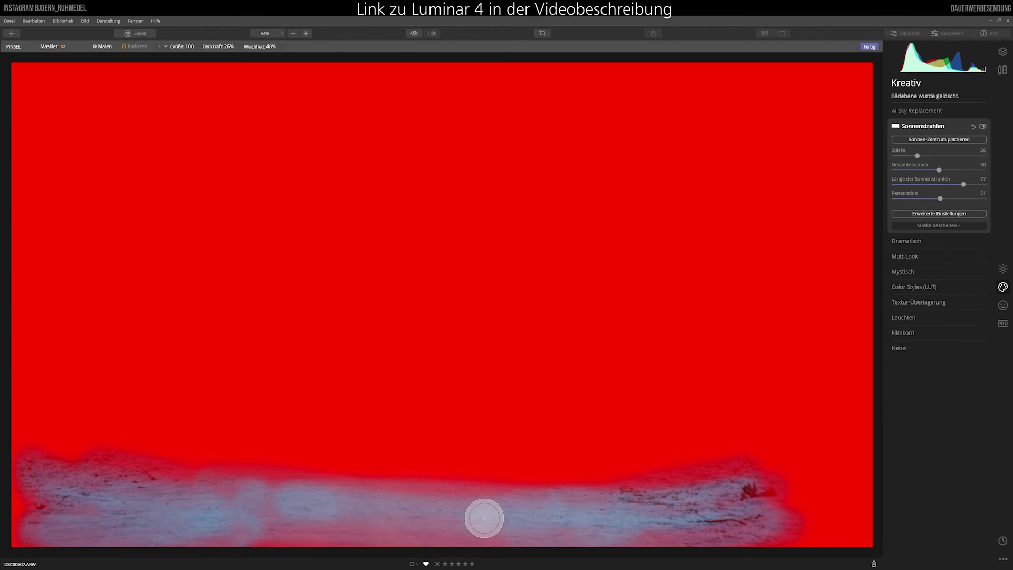
# - Finish the sun rays mask and temporarily switch the Sonnenstrahlen effect off
pyautogui.click(62, 47)
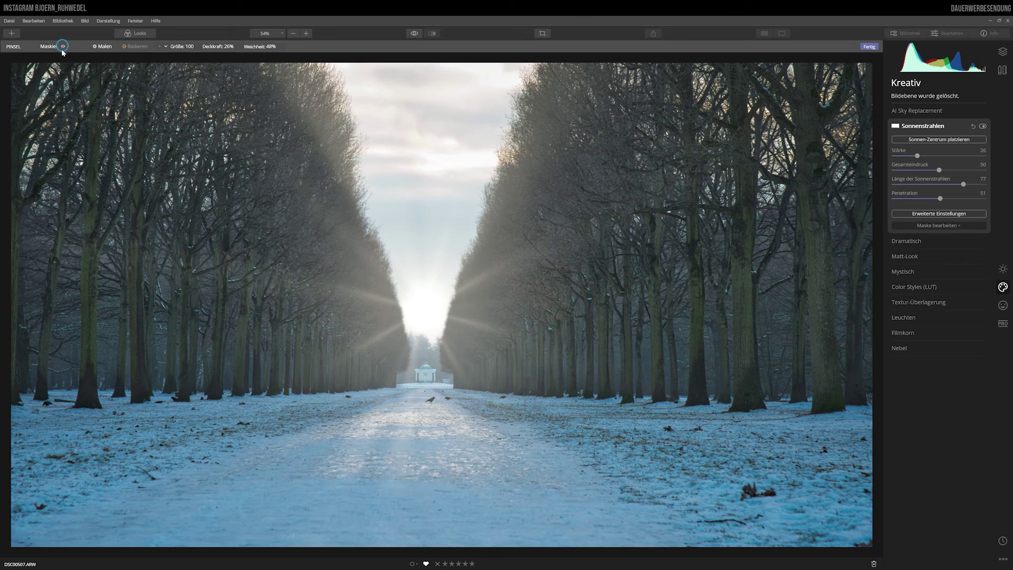
pyautogui.click(870, 47)
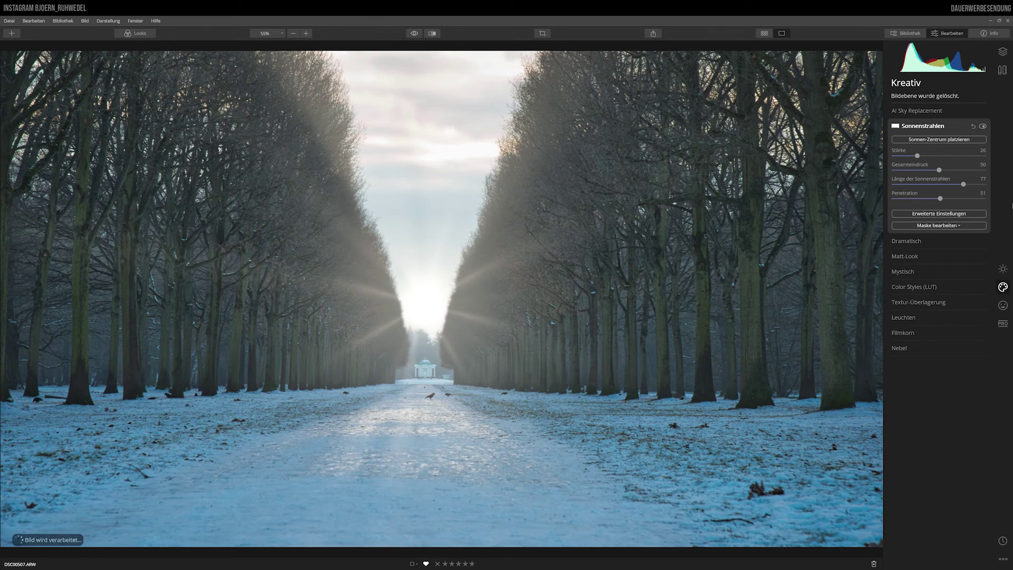
pyautogui.click(983, 127)
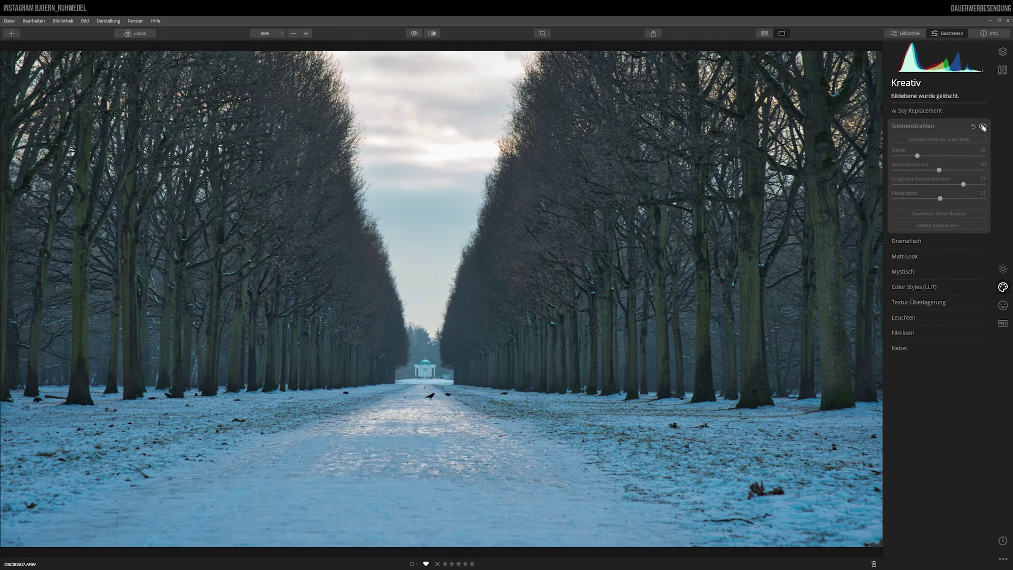
# - Toggle Sonnenstrahlen visibility to compare, leaving the sun rays switched on
pyautogui.click(983, 127)
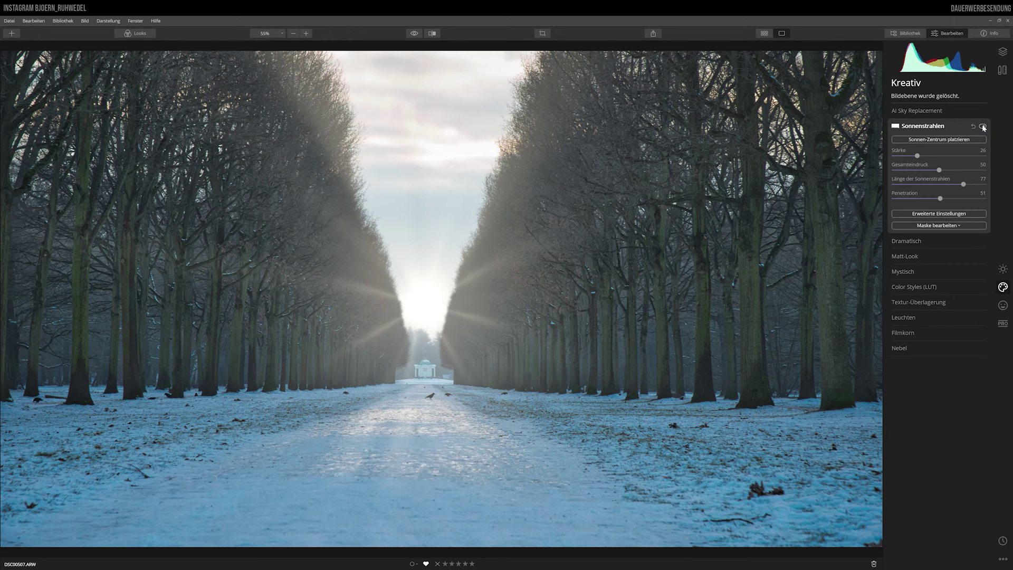
pyautogui.click(983, 127)
pyautogui.click(984, 127)
# - Add the Mystisch effect with Stärke 51 and Schatten 33
pyautogui.click(915, 272)
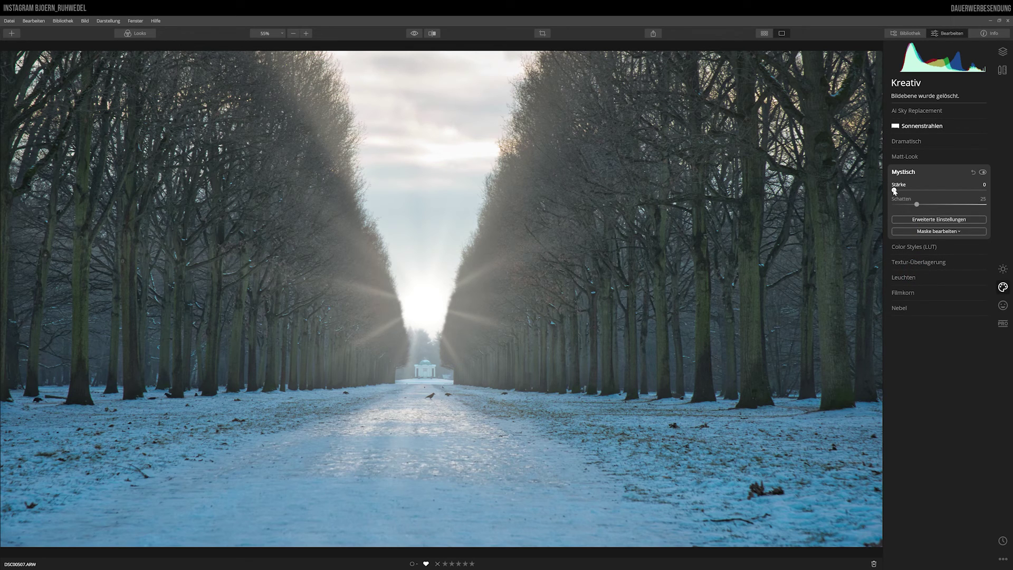
pyautogui.moveTo(895, 190); pyautogui.dragTo(943, 190)
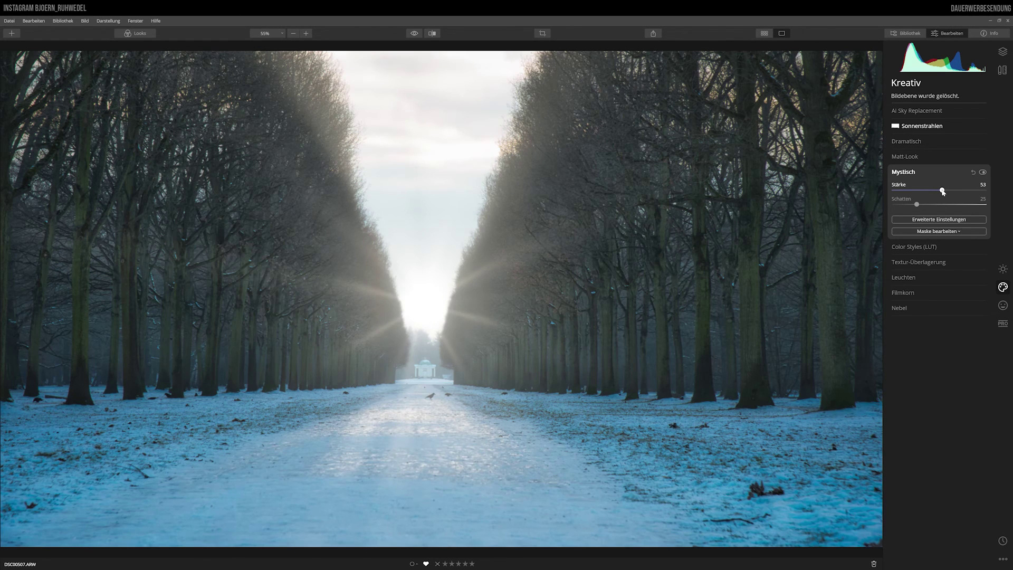
pyautogui.moveTo(942, 191); pyautogui.dragTo(940, 191)
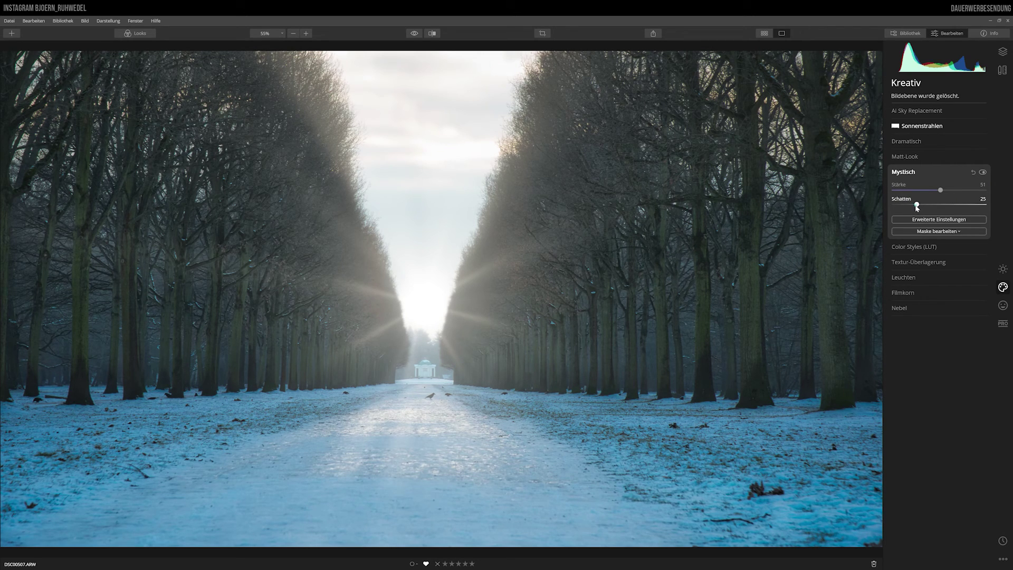
pyautogui.moveTo(916, 206); pyautogui.dragTo(930, 209)
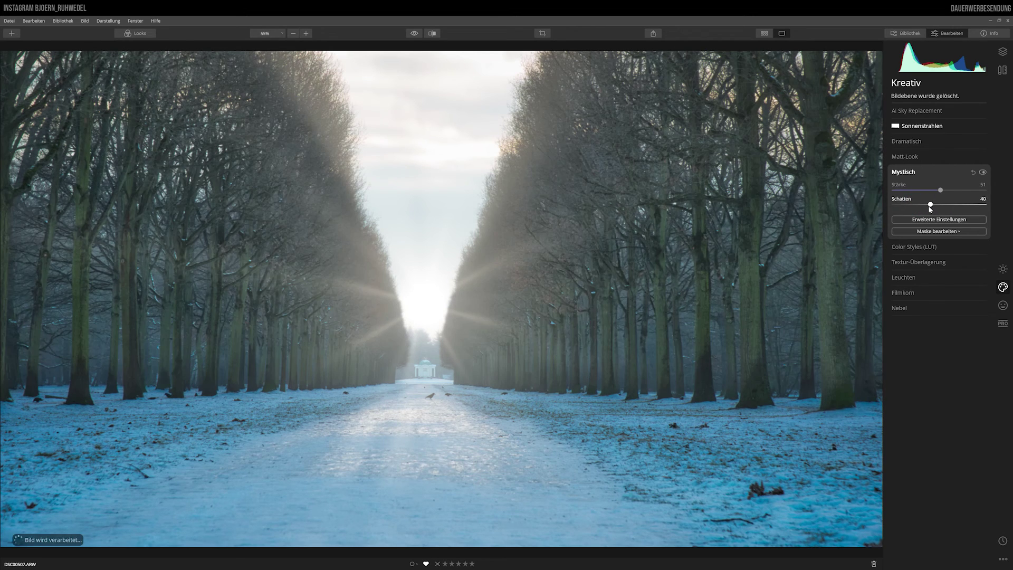
pyautogui.moveTo(930, 208)
pyautogui.mouseDown()
pyautogui.moveTo(950, 205)
pyautogui.moveTo(924, 206)
pyautogui.mouseUp()
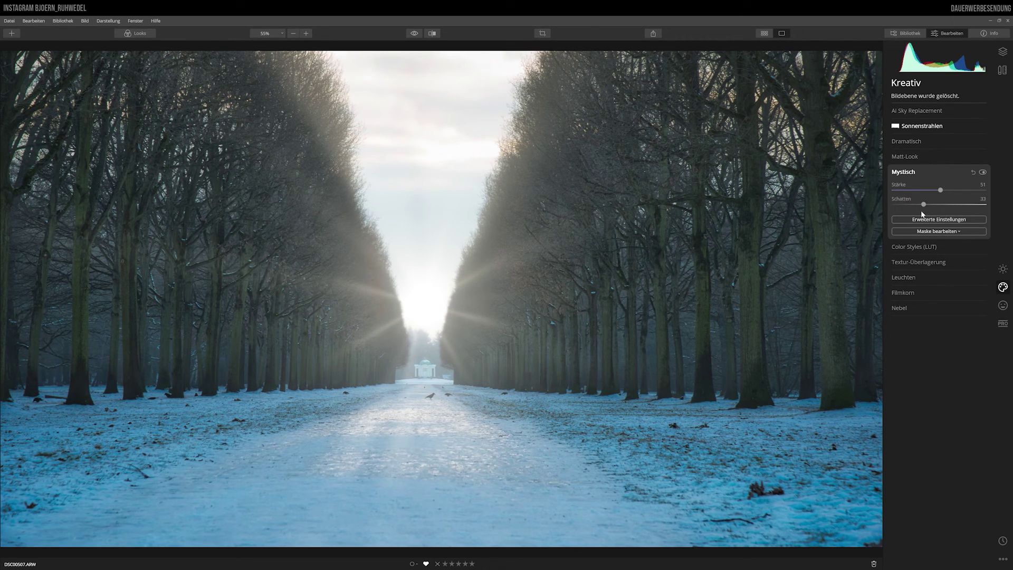
# - Toggle the Mystisch effect off and on to compare, leaving it enabled
pyautogui.click(982, 172)
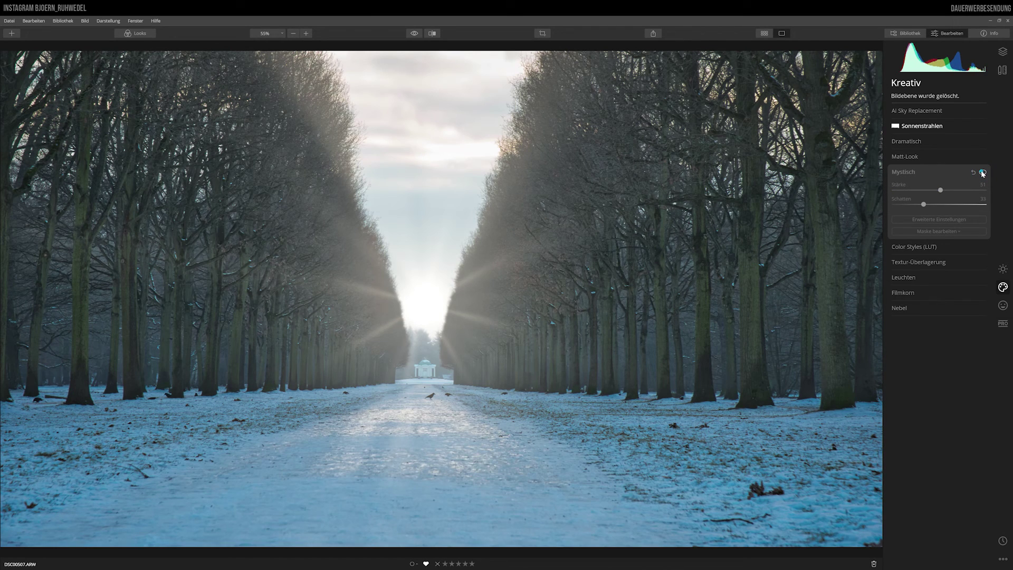
pyautogui.click(982, 172)
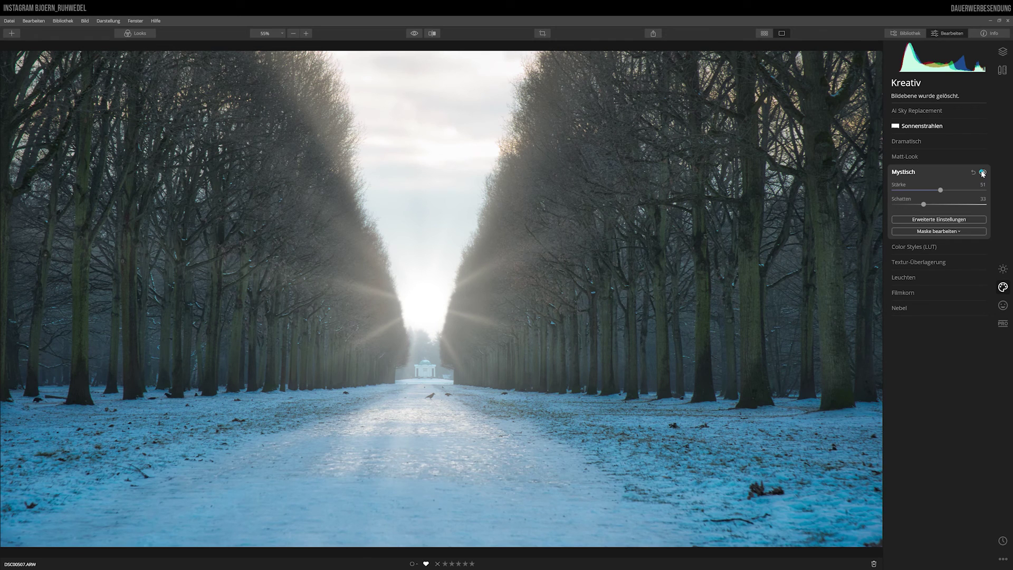
pyautogui.click(983, 172)
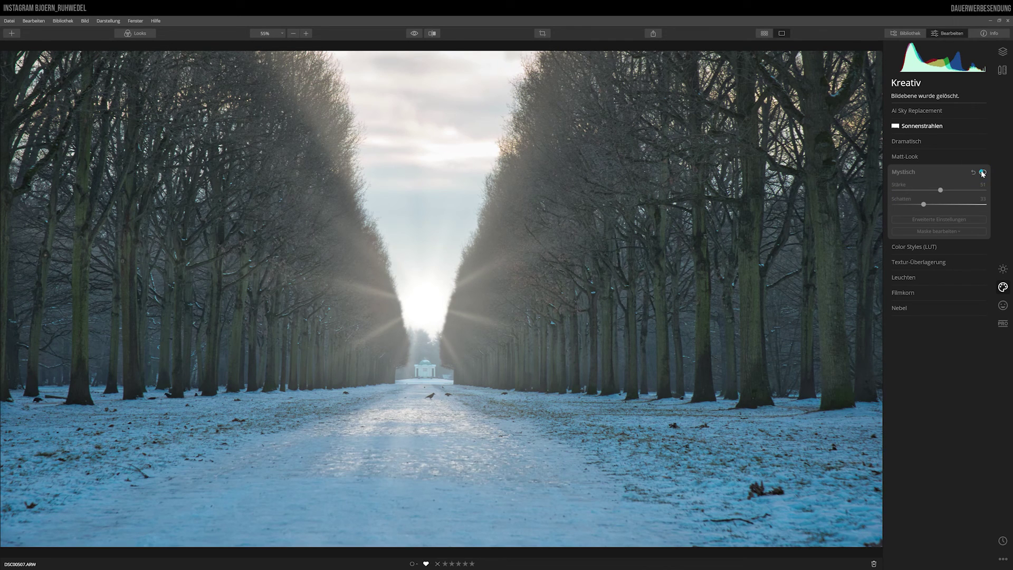
pyautogui.click(982, 172)
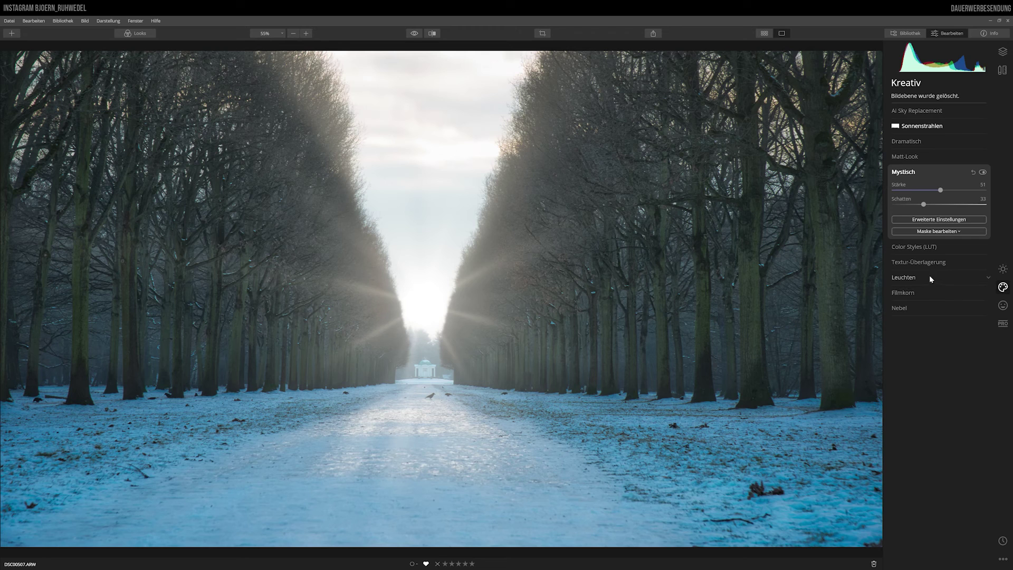
# - Add a Sanfter Fokus Leuchten glow at strength 44 with brightness lowered to -78
pyautogui.click(913, 278)
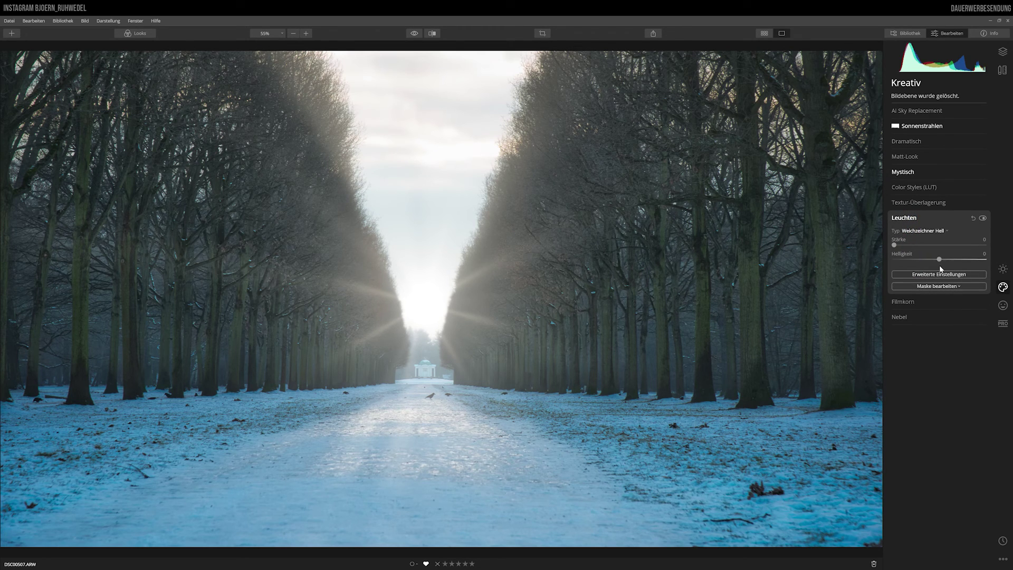
pyautogui.moveTo(895, 243); pyautogui.dragTo(934, 246)
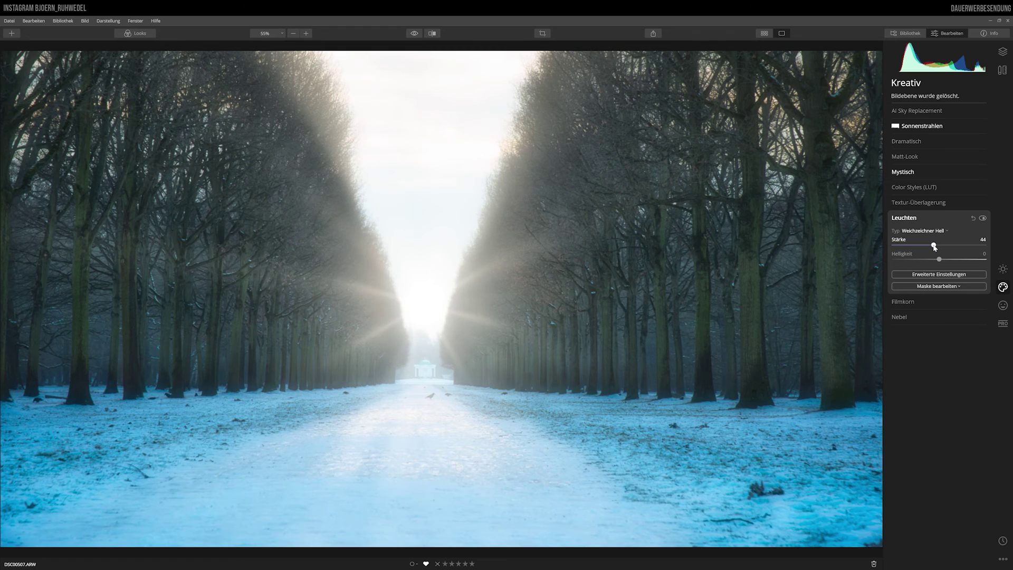
pyautogui.click(928, 230)
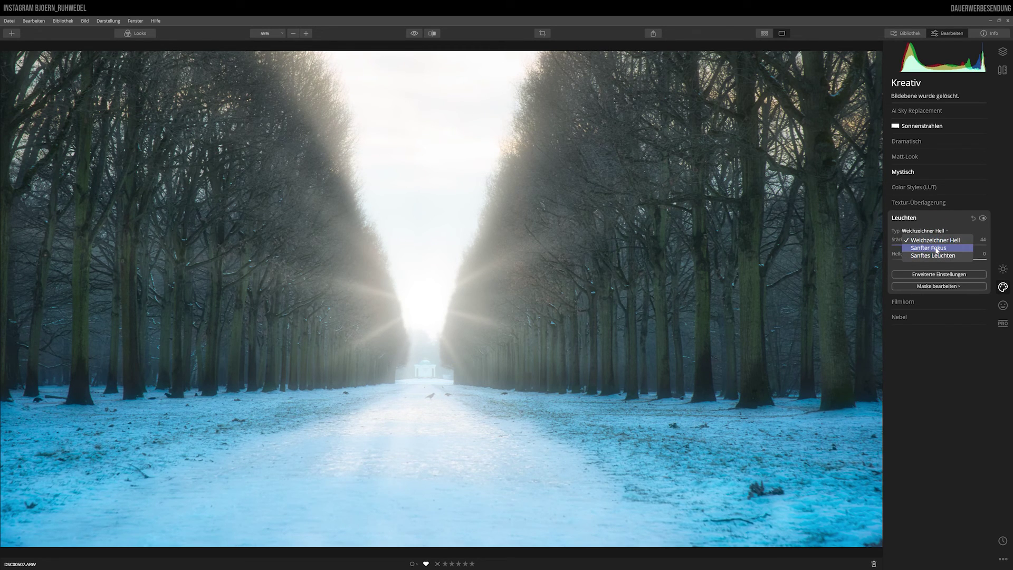
pyautogui.click(937, 248)
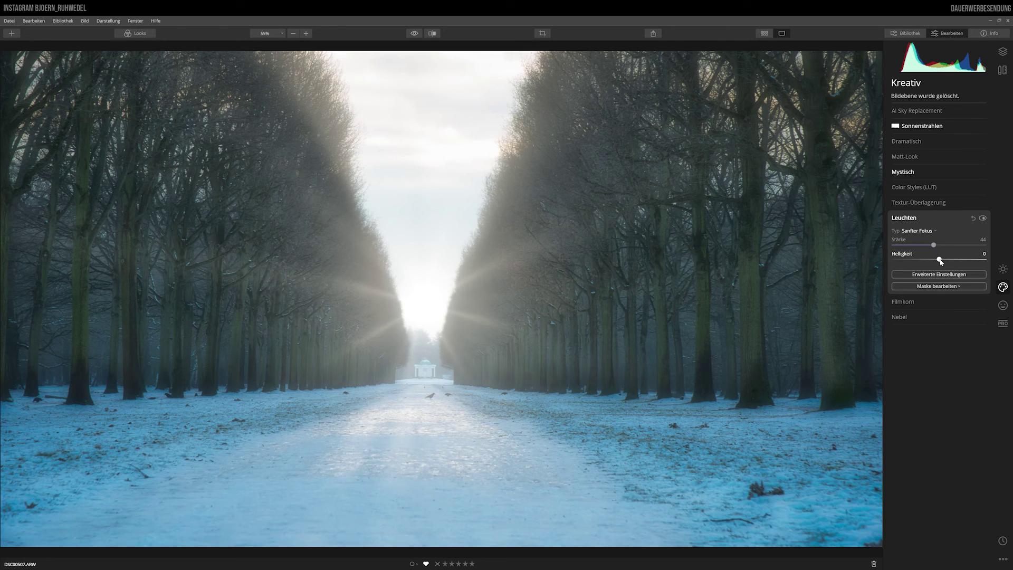
pyautogui.moveTo(933, 263); pyautogui.dragTo(903, 262)
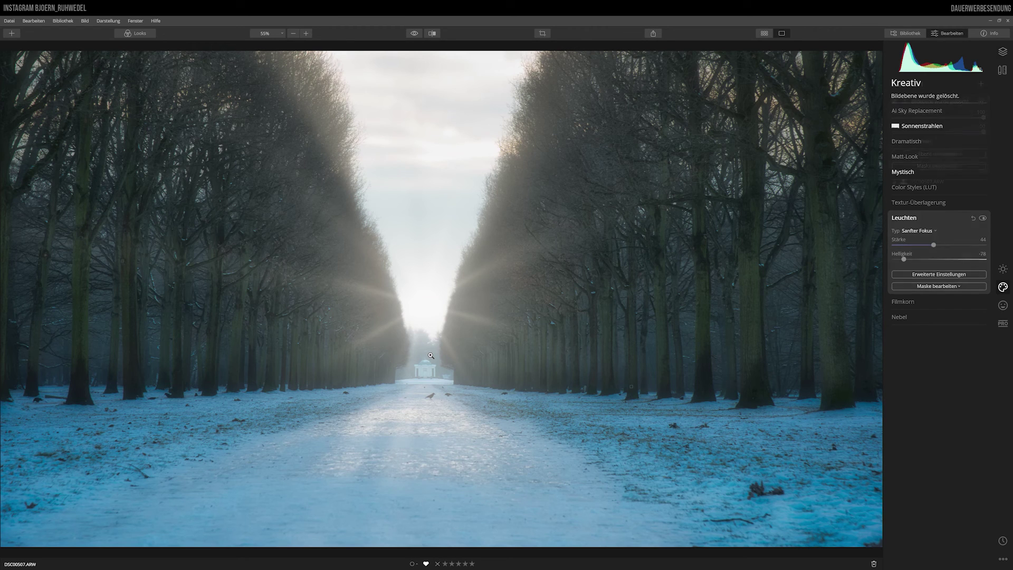
# - Insert a new adjustment layer, Bearbeitungsebene 1, and show its Wesentliches (Essentials) tools
pyautogui.press('l')
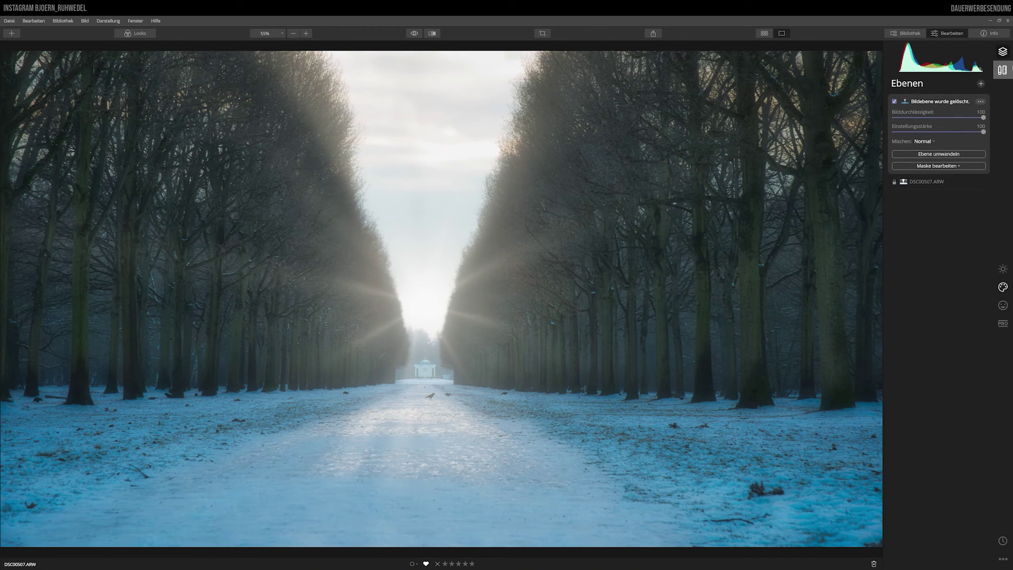
pyautogui.click(981, 85)
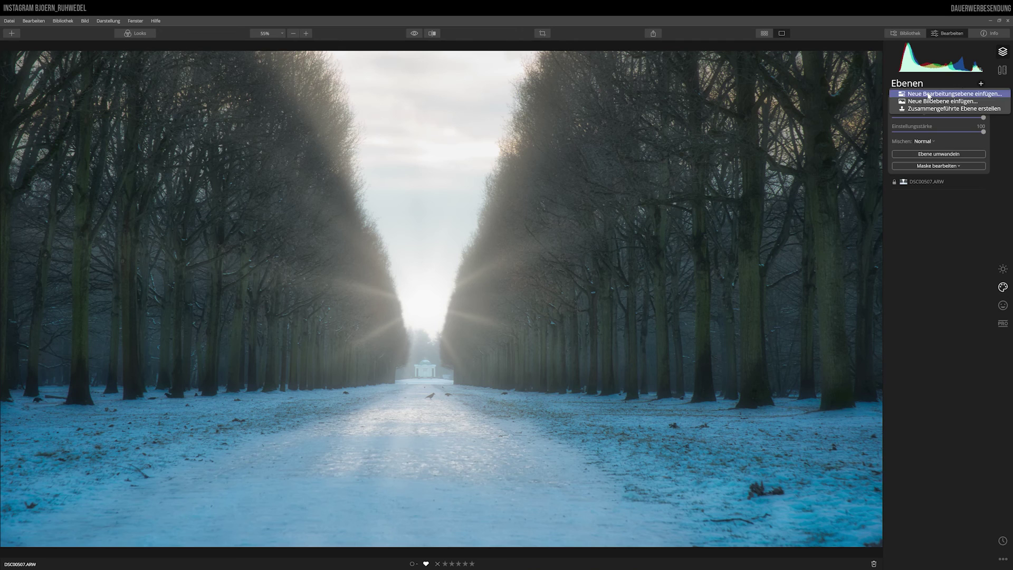
pyautogui.click(944, 93)
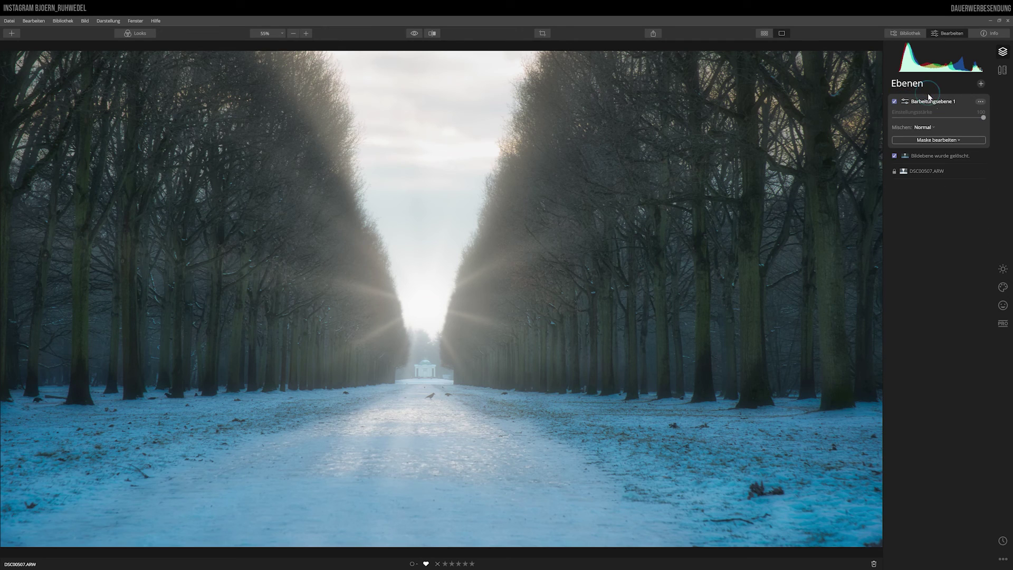
pyautogui.click(1002, 269)
pyautogui.moveTo(918, 111)
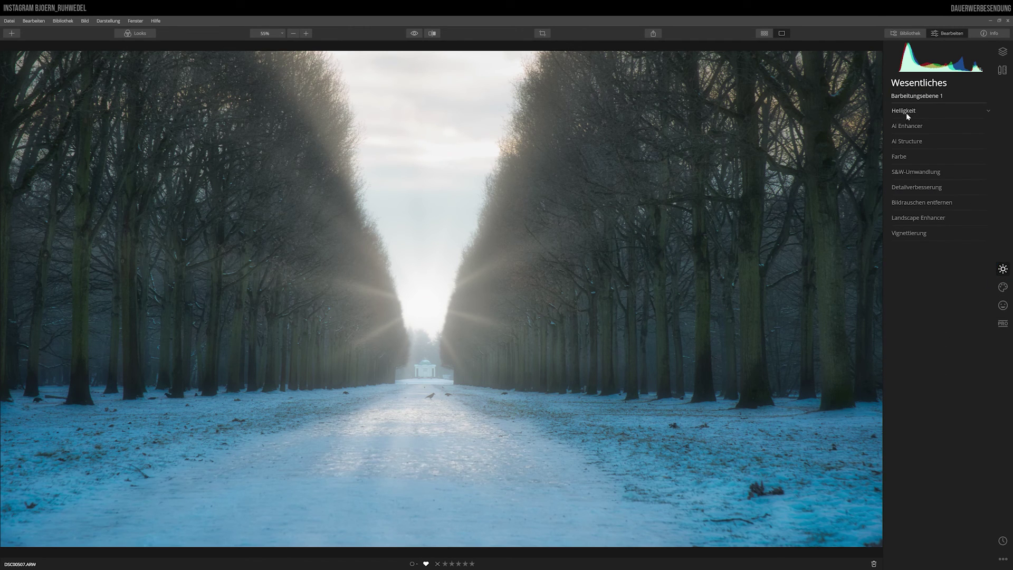
# - In Helligkeit, set Weißtöne -19, Schwarztöne 17, Schatten 14 and Belichtung -0,29
pyautogui.click(905, 110)
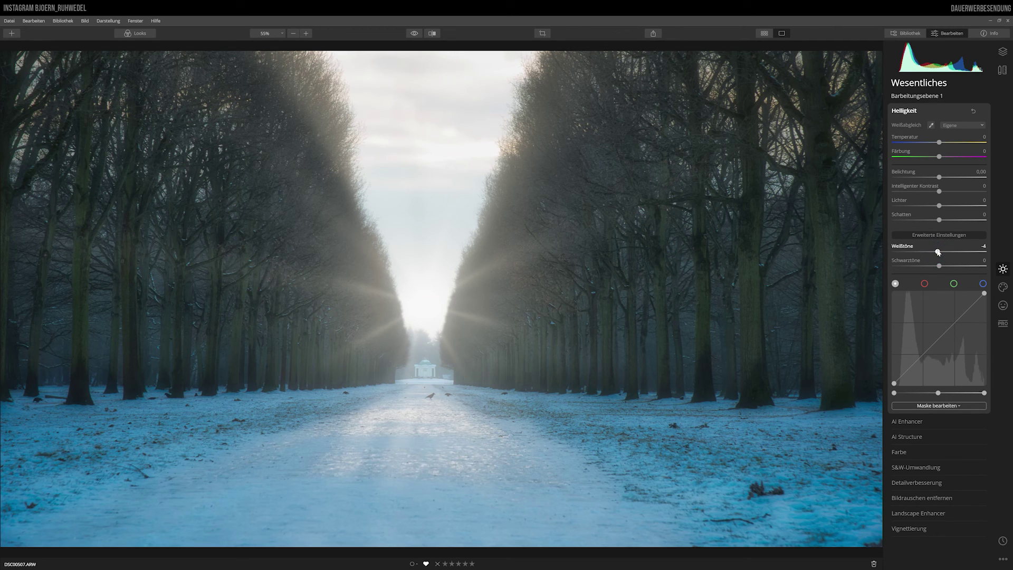
pyautogui.moveTo(939, 252); pyautogui.dragTo(931, 252)
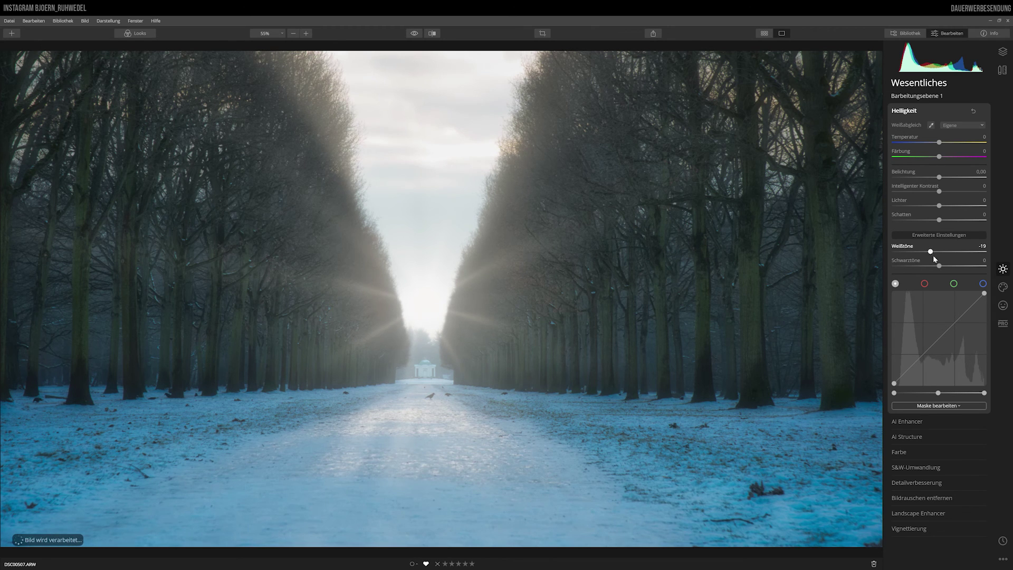
pyautogui.moveTo(939, 266); pyautogui.dragTo(947, 268)
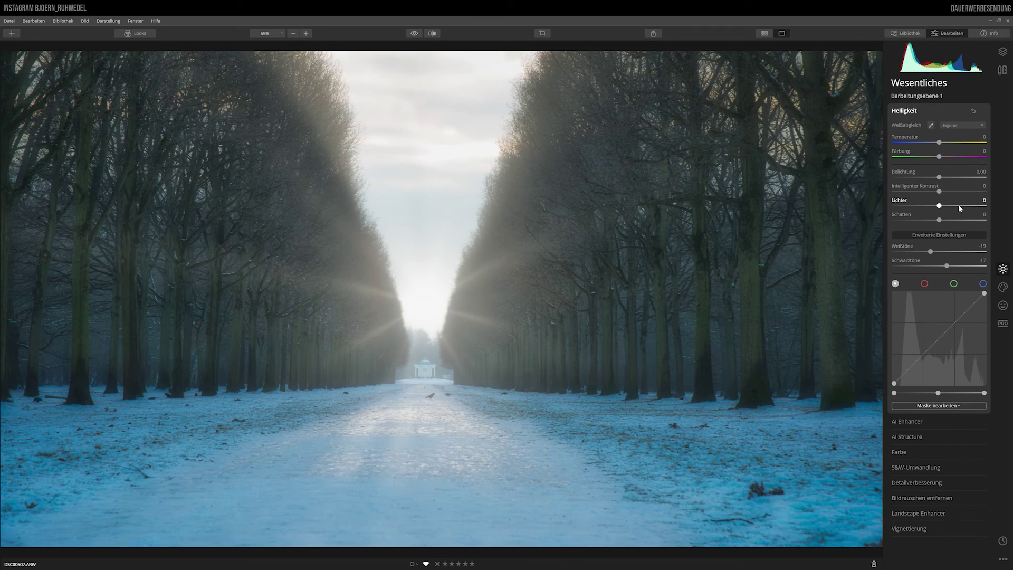
pyautogui.moveTo(942, 178); pyautogui.dragTo(940, 179)
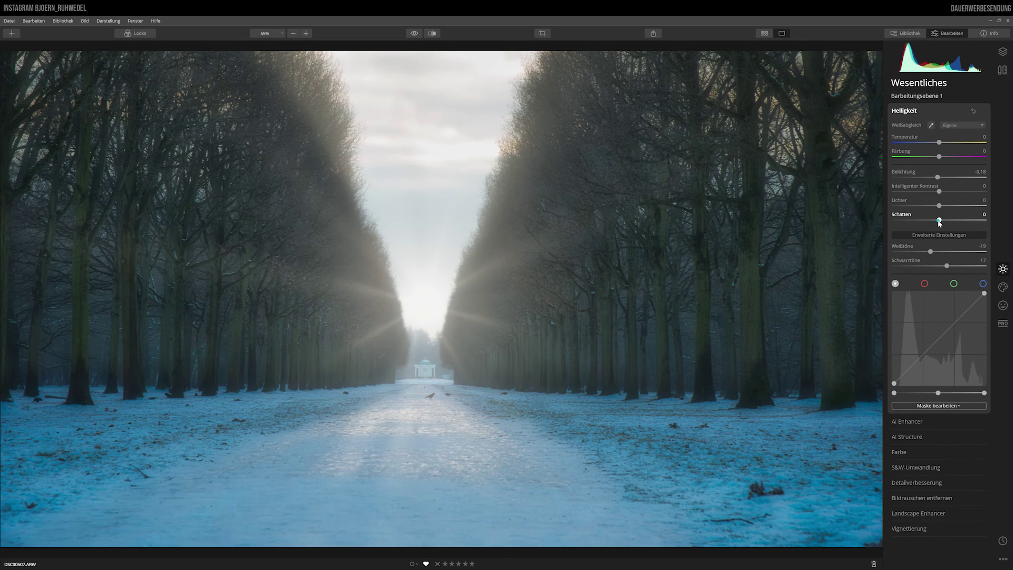
pyautogui.moveTo(939, 221); pyautogui.dragTo(946, 222)
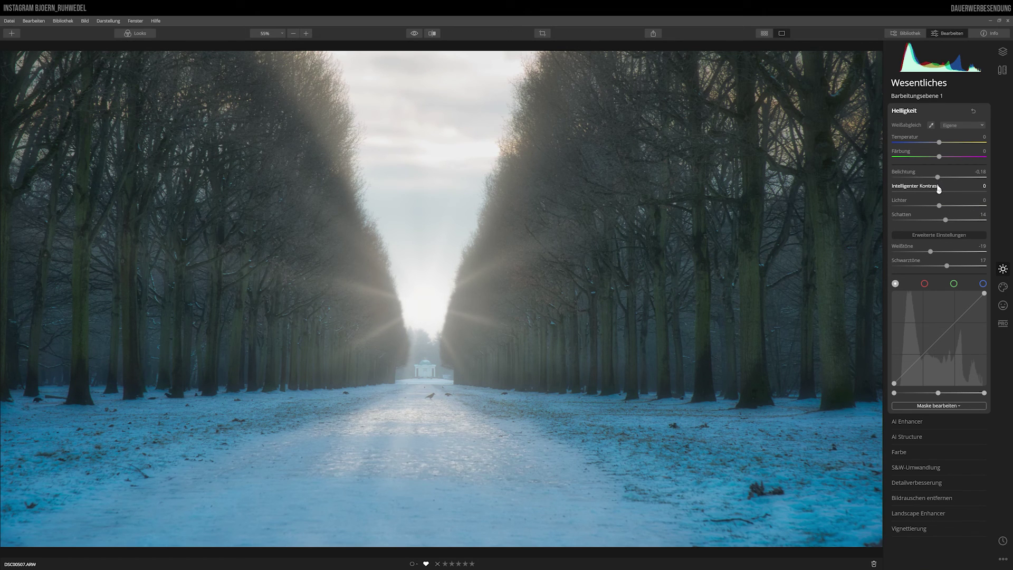
pyautogui.moveTo(938, 178); pyautogui.dragTo(937, 177)
pyautogui.moveTo(938, 178); pyautogui.dragTo(937, 177)
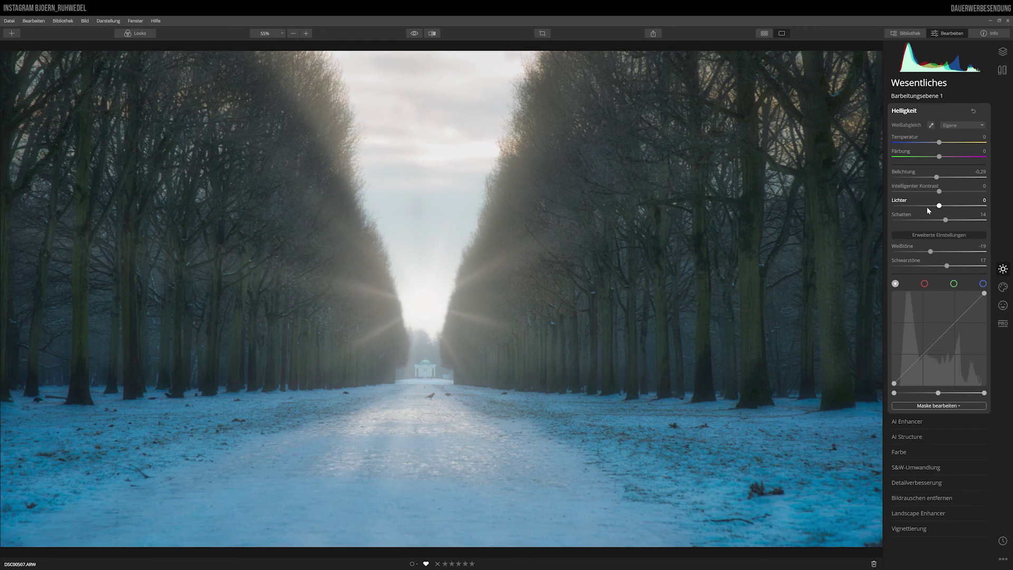
# - Compare the photo with Bearbeitungsebene 1 on and off, and against the unedited original
pyautogui.click(1003, 51)
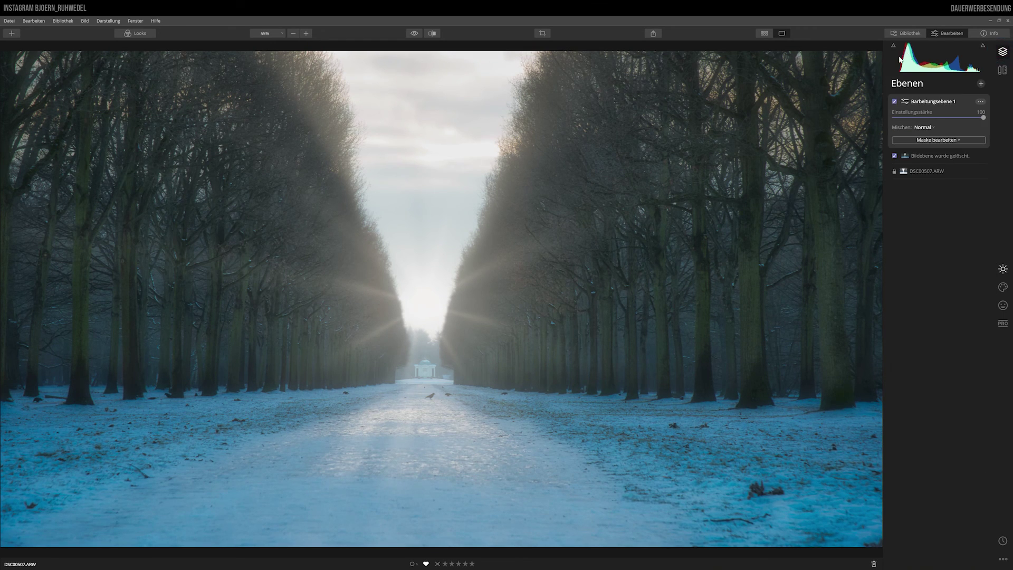
pyautogui.click(894, 101)
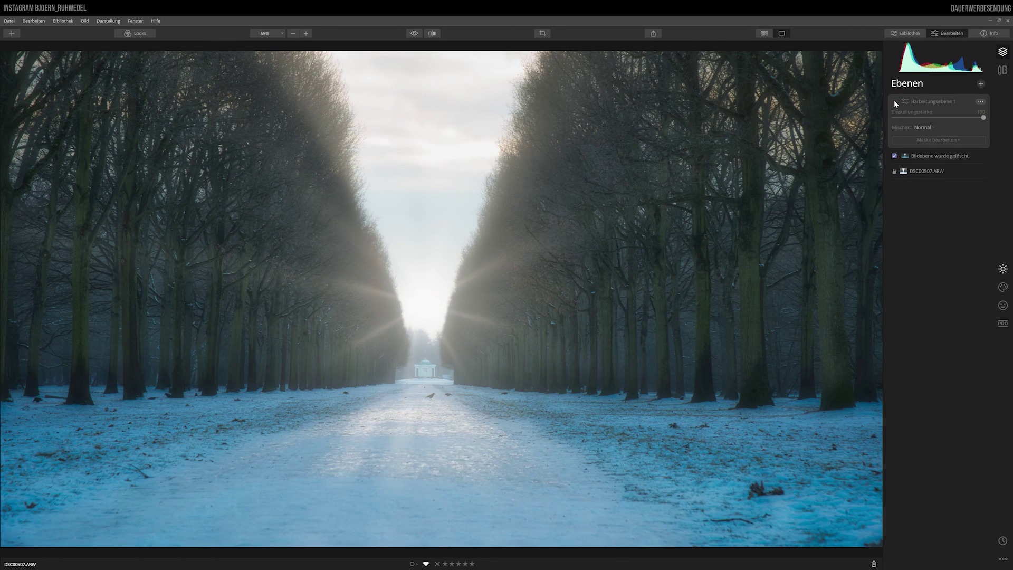
pyautogui.click(894, 101)
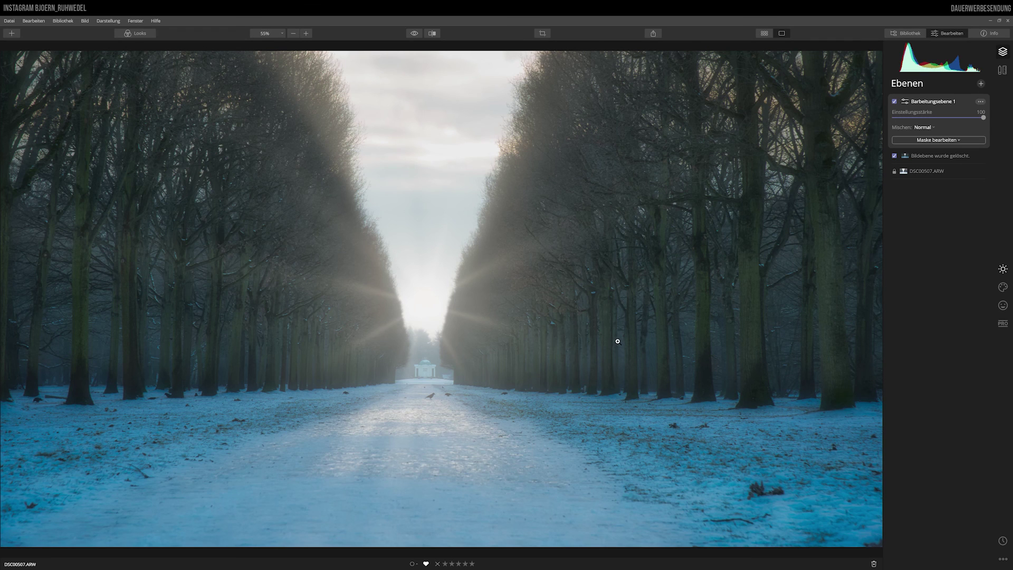
pyautogui.click(413, 34)
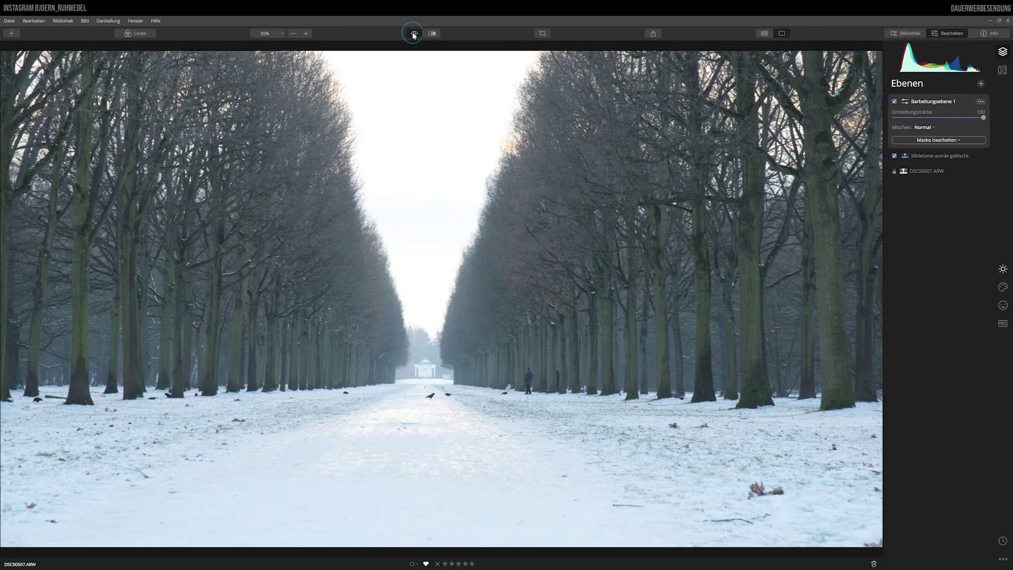
pyautogui.click(413, 34)
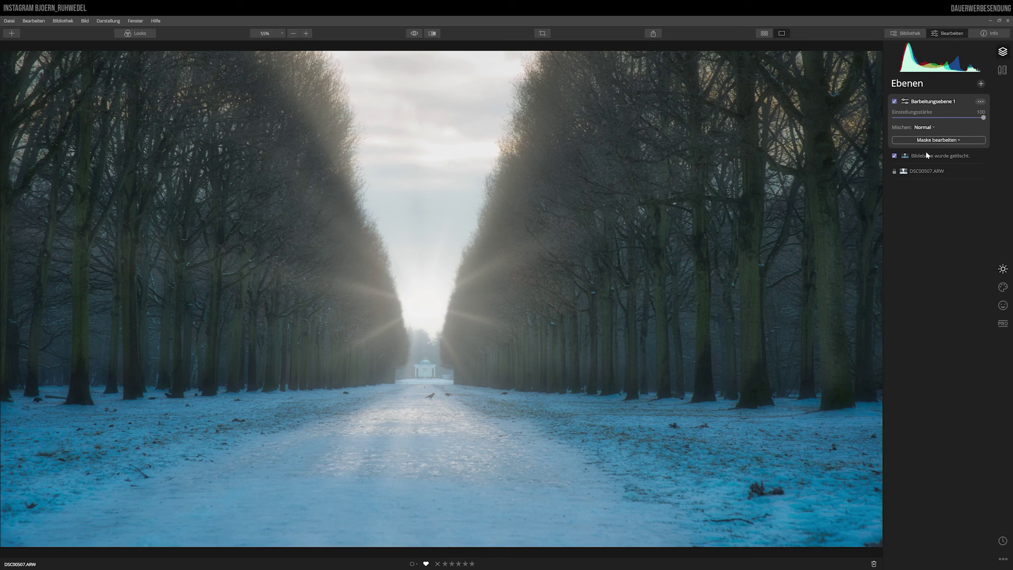
# - Switch off Bearbeitungsebene 1 and briefly hide, then restore, the sun rays and glow layer
pyautogui.click(894, 101)
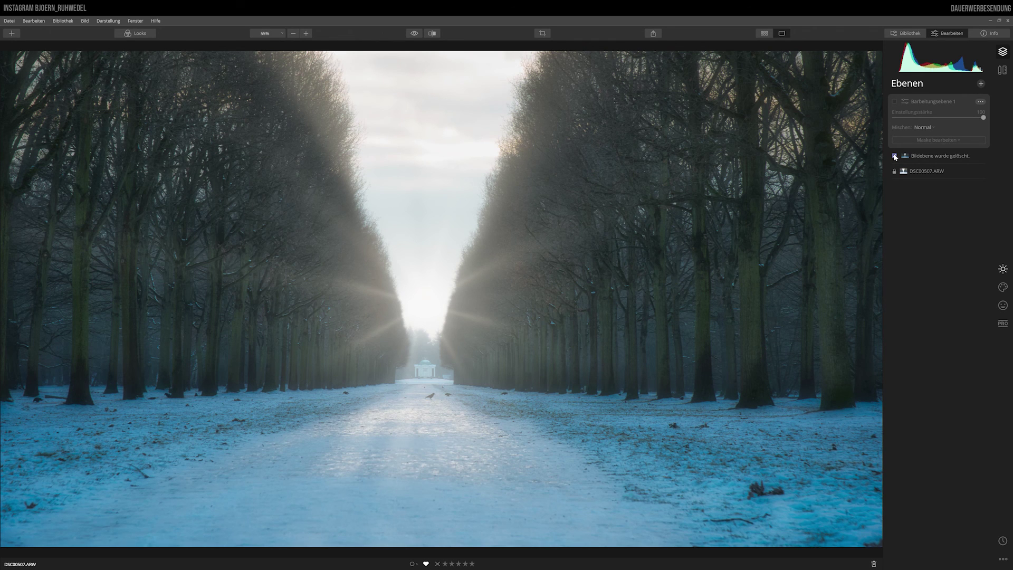
pyautogui.click(895, 156)
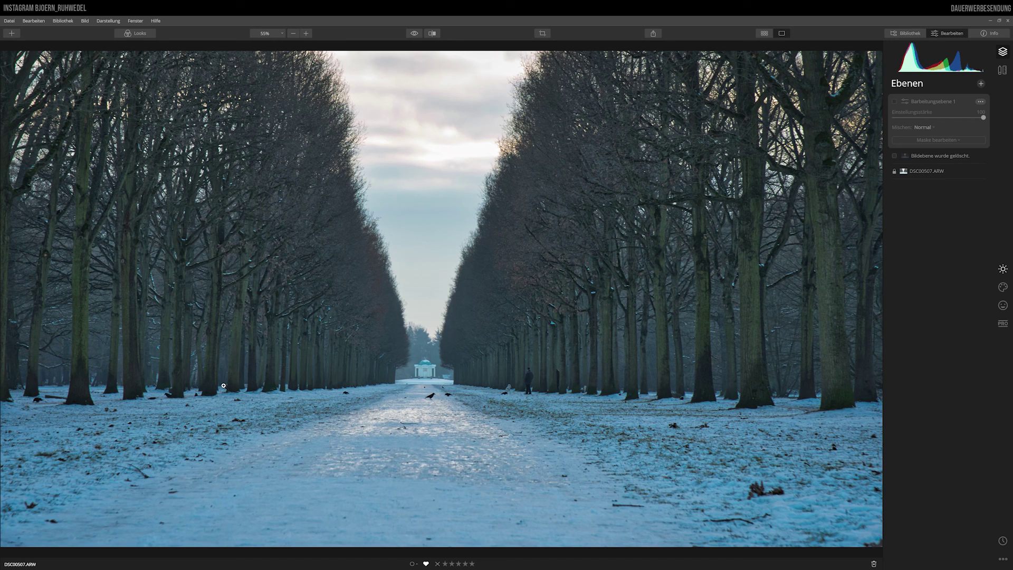
pyautogui.click(894, 156)
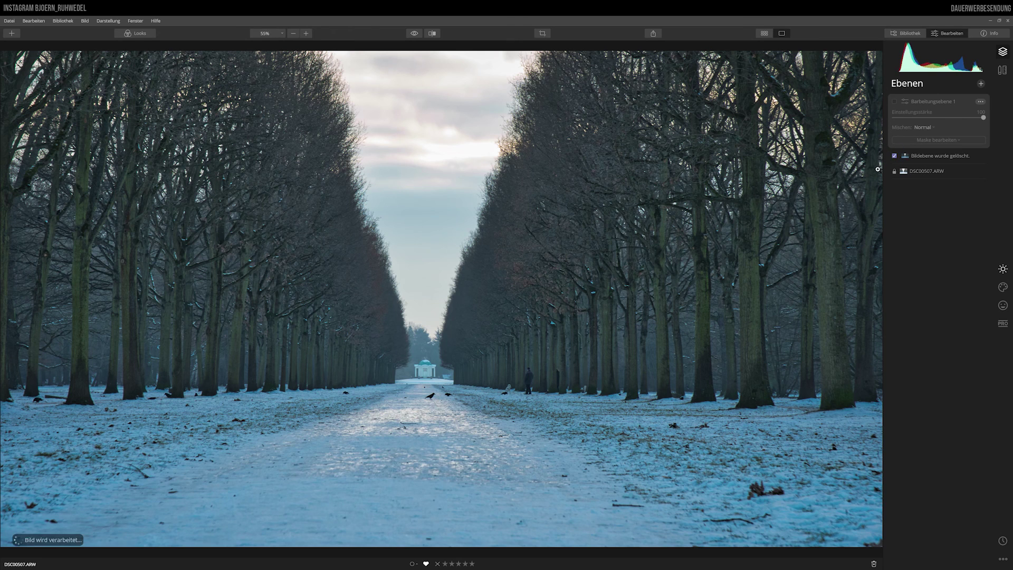